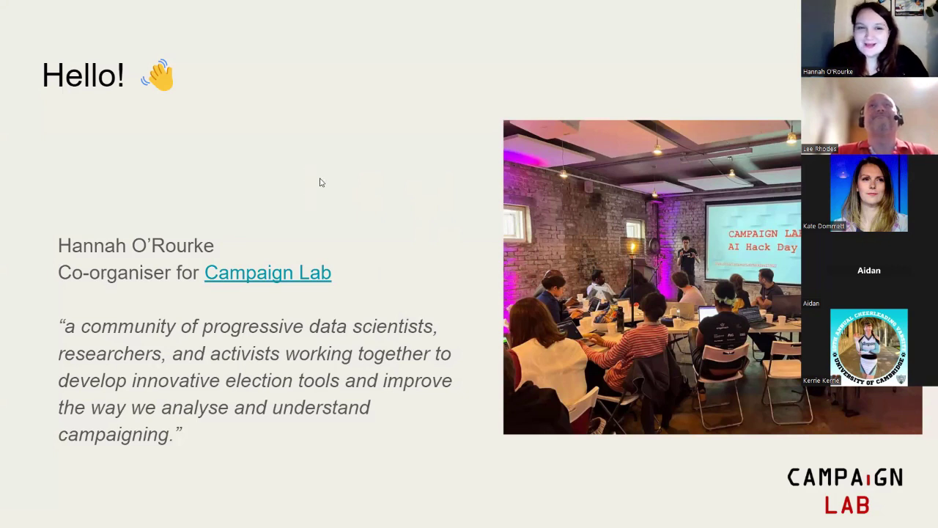
# - Advance past the Hello! slide to the "We do things like…" slide
pyautogui.press('Right')
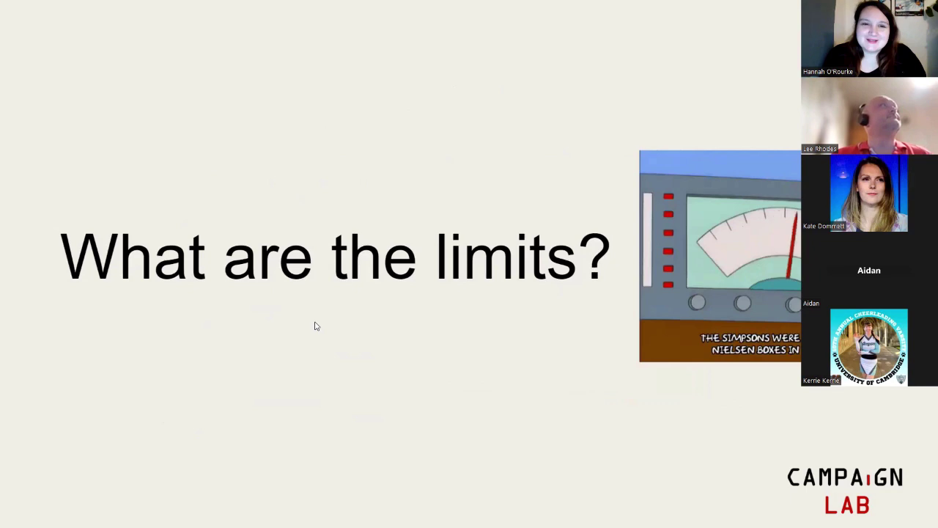
# - Step through the limits slides, past Limit 4, to "Rules for using AI images"
pyautogui.press('Right')
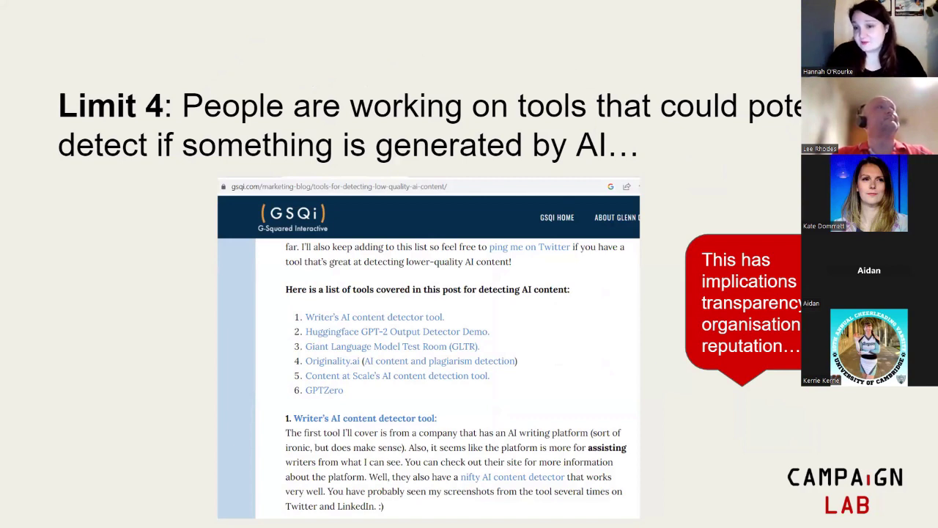
pyautogui.press('Right')
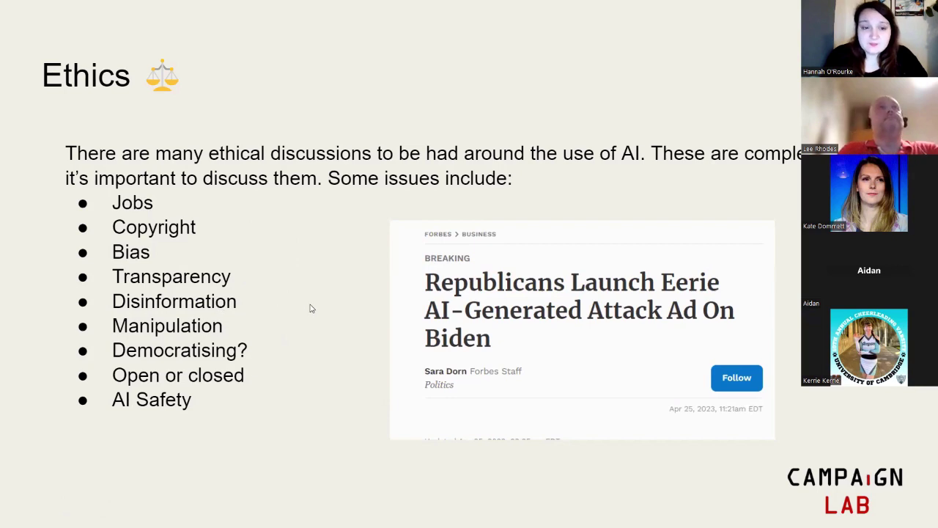
# - Advance from the Ethics slide to the Nightshade… slide
pyautogui.press('Right')
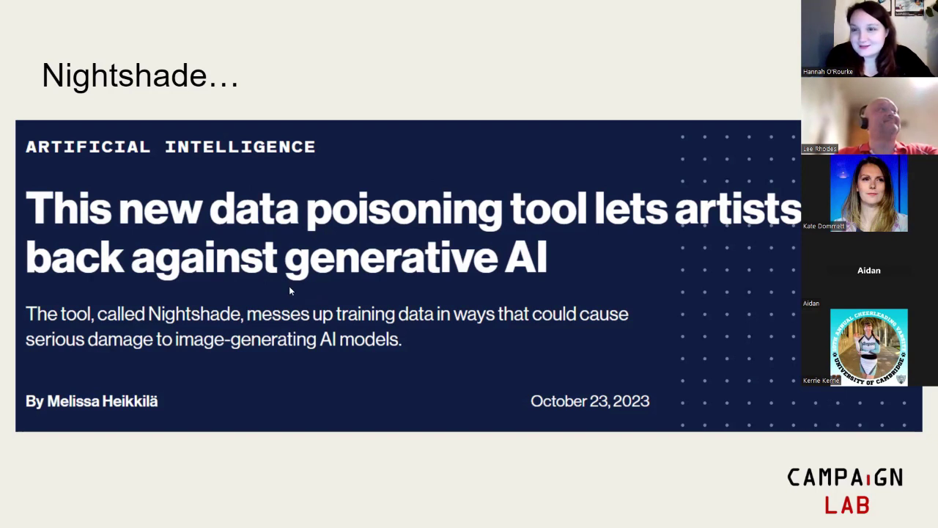
# - Show the ethics organisations table, then advance to "So why would we use AI for images?"
pyautogui.press('Right')
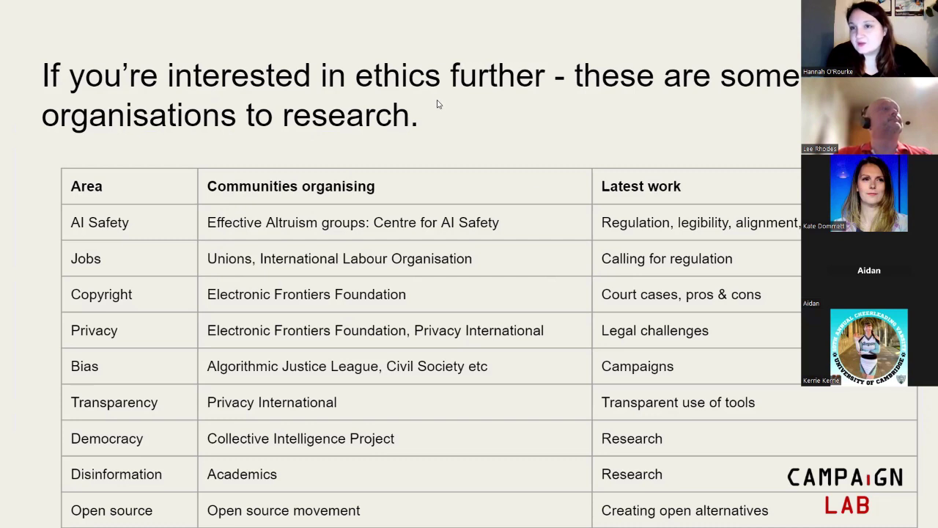
pyautogui.click(493, 157)
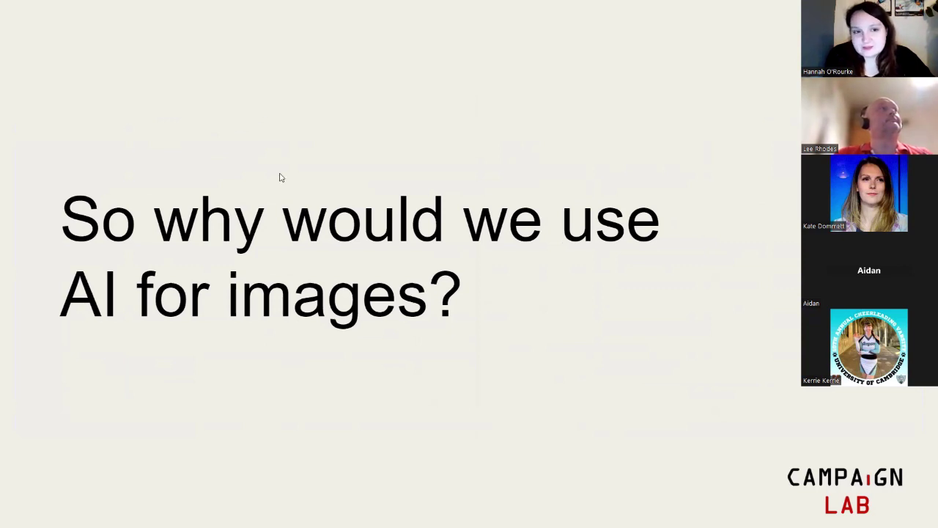
# - Advance to the "Why use AI?" slide listing Concepts, Permissions and Stock Images
pyautogui.click(279, 178)
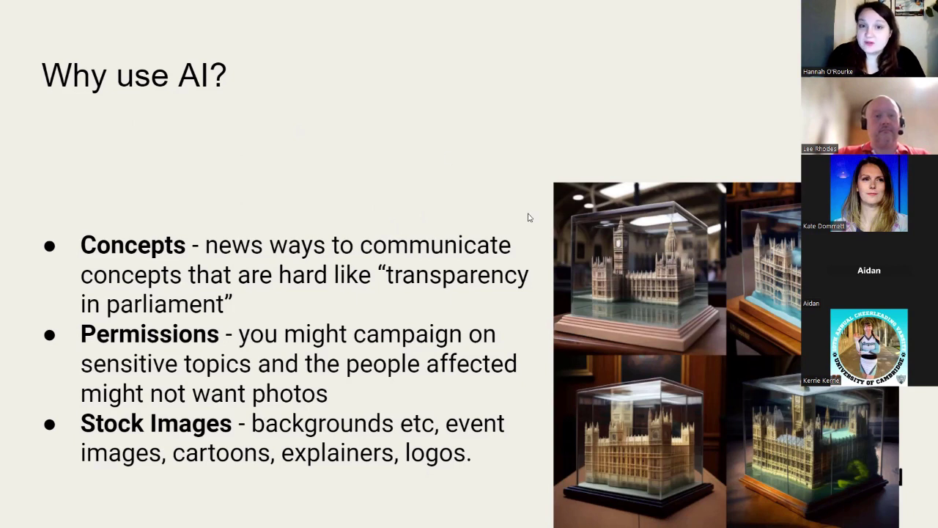
pyautogui.press('Right')
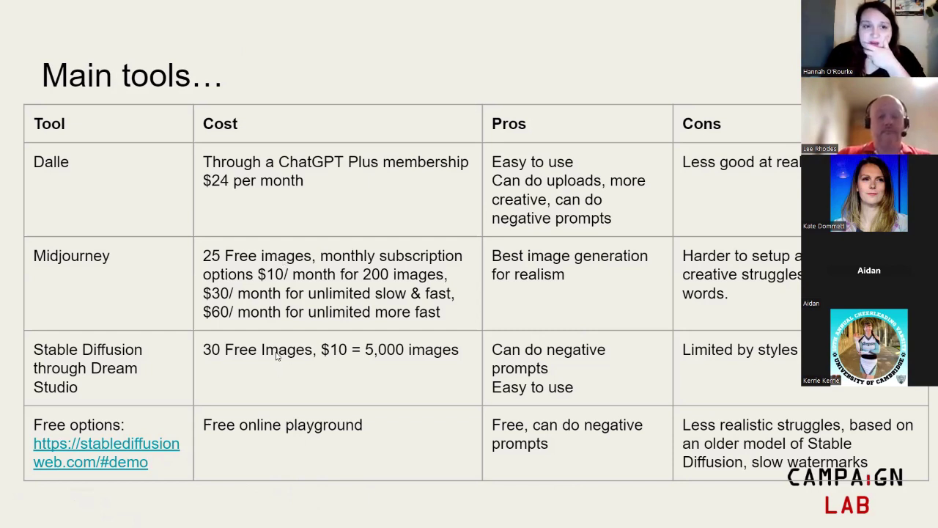
# - Advance to the slide of three AI-generated protesters holding End Homelessness signs
pyautogui.press('Right')
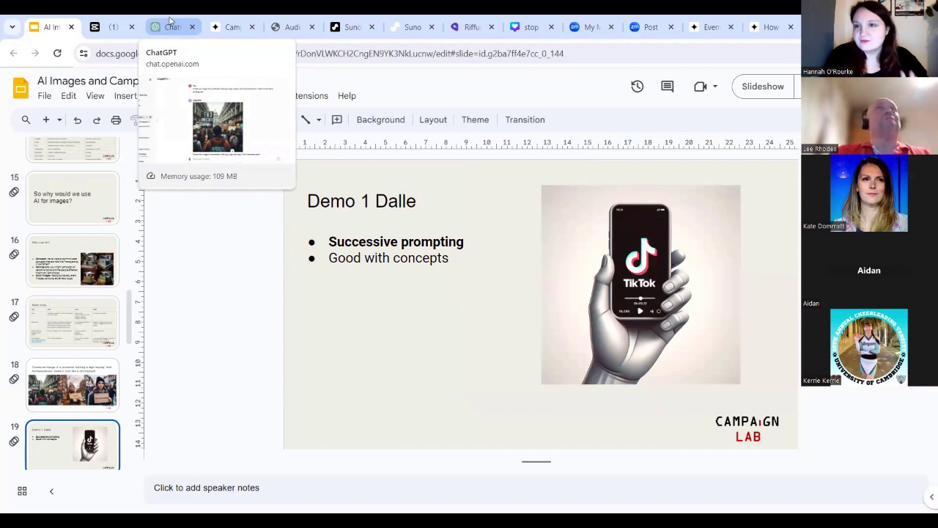
# - In a new ChatGPT chat, enter a prompt for police investigating a crime in stratford upon avon for a leaflet
pyautogui.click(174, 28)
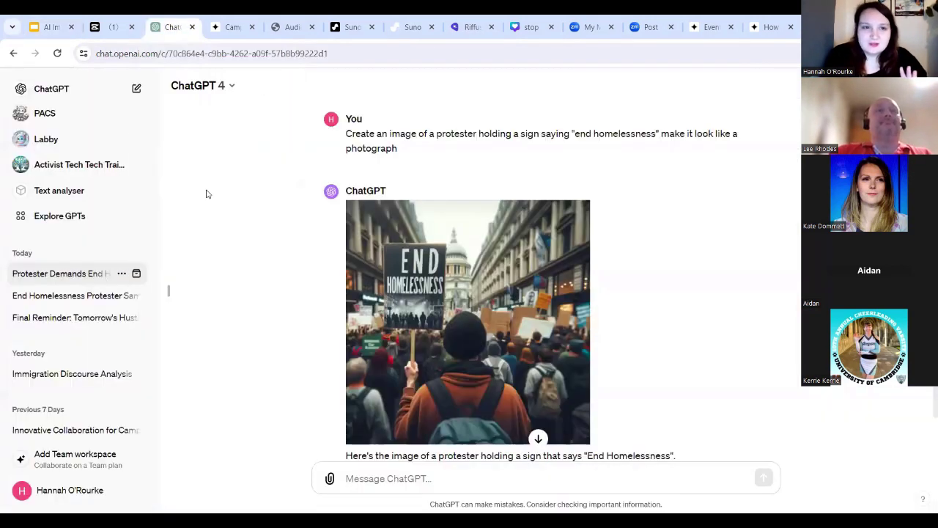
pyautogui.click(137, 88)
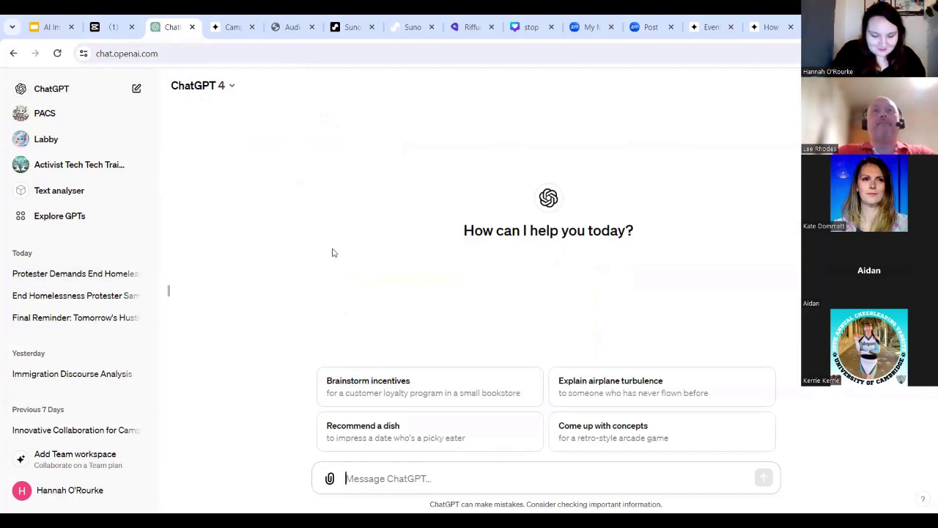
pyautogui.write('Create an')
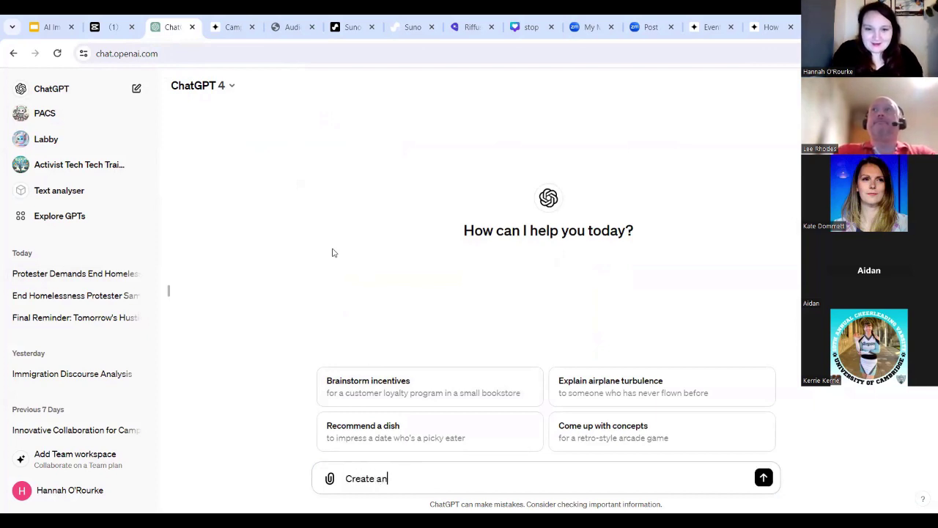
pyautogui.write(' image of pol')
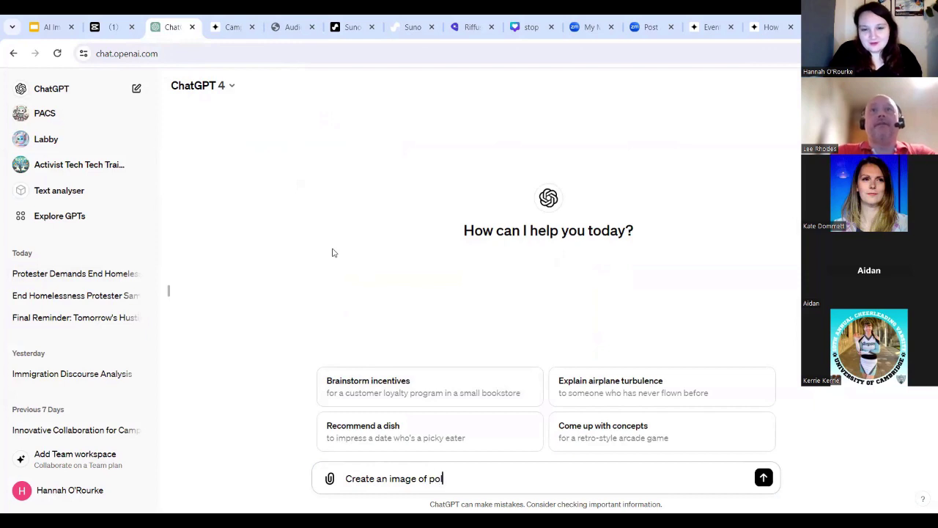
pyautogui.write('ice officers in')
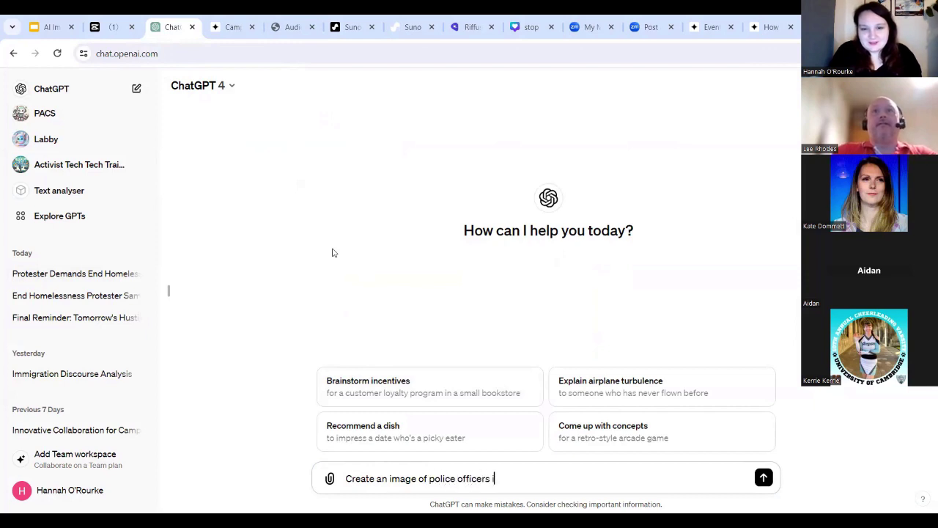
pyautogui.write('vestigating a c')
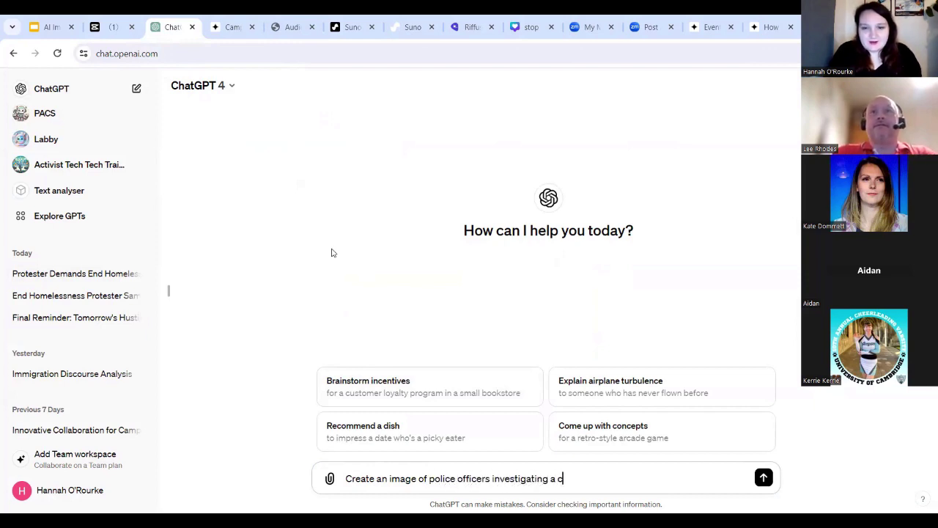
pyautogui.write('rime')
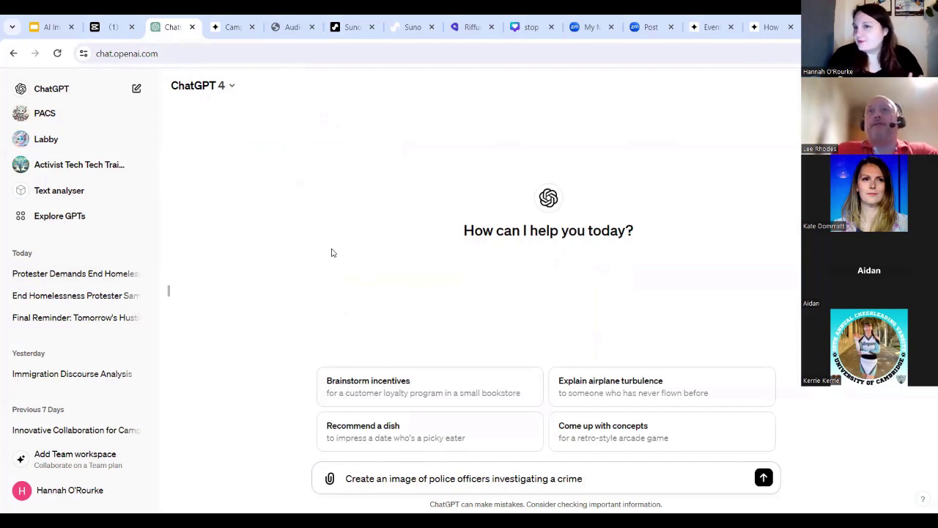
pyautogui.write(' in stratford upon avon')
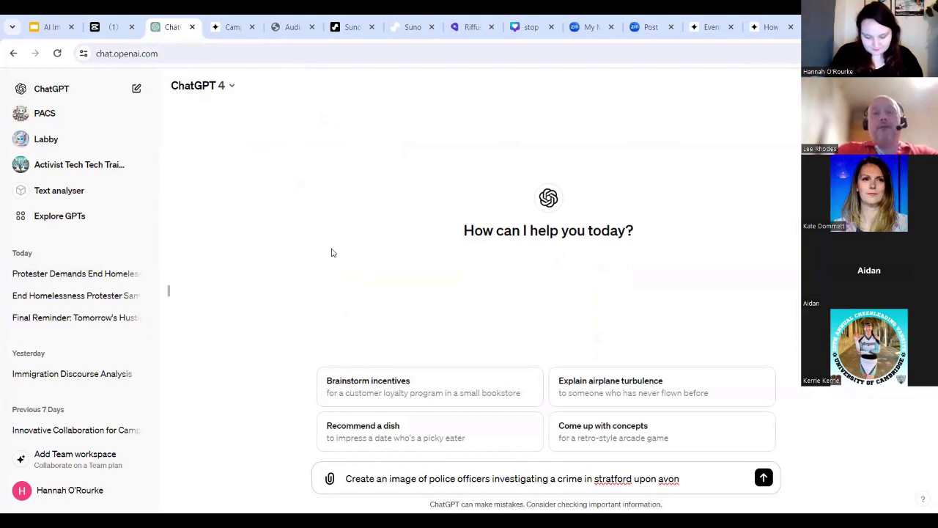
pyautogui.write('for a local election leaflet')
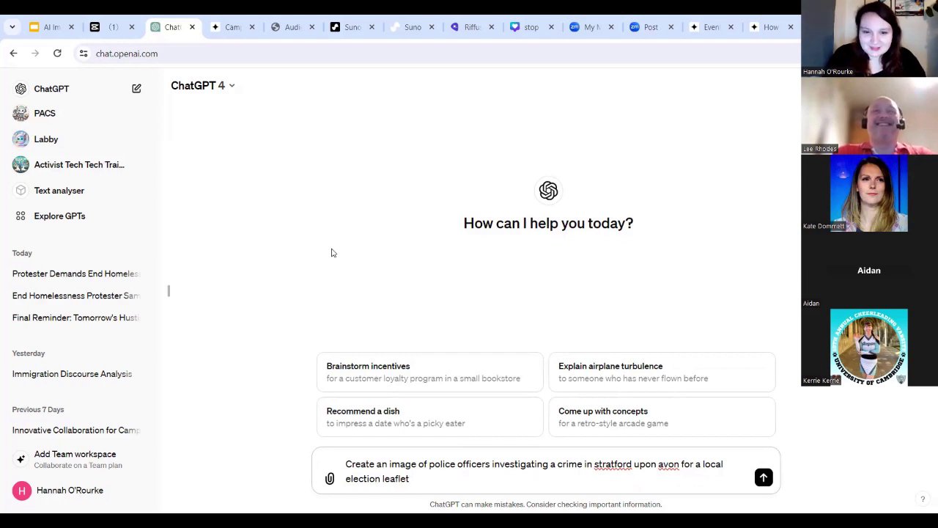
# - Send the police prompt and get DALL·E's Stratford-upon-Avon police illustration
pyautogui.press('Return')
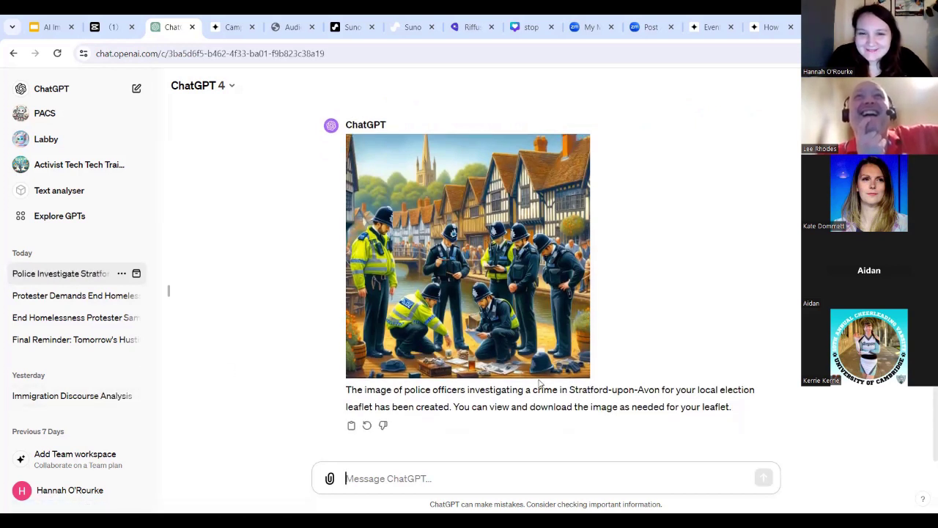
pyautogui.moveTo(431, 288)
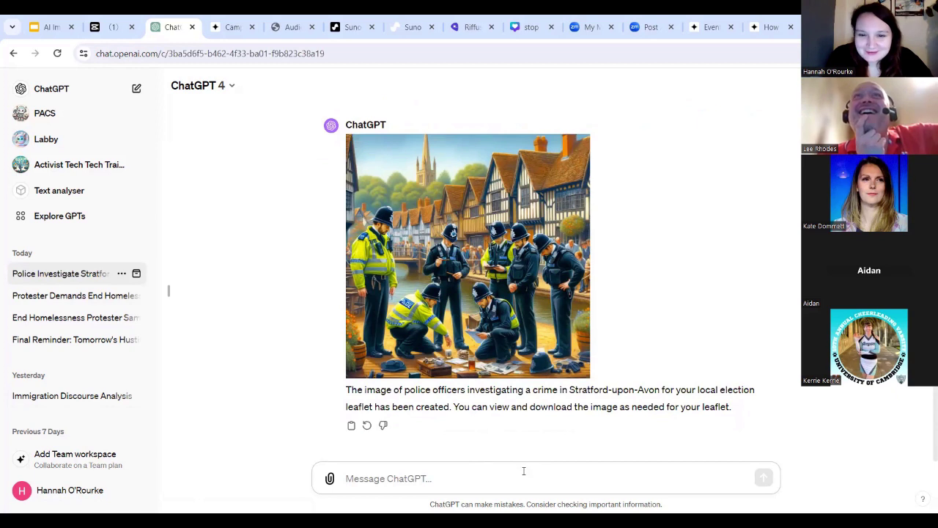
pyautogui.moveTo(587, 235)
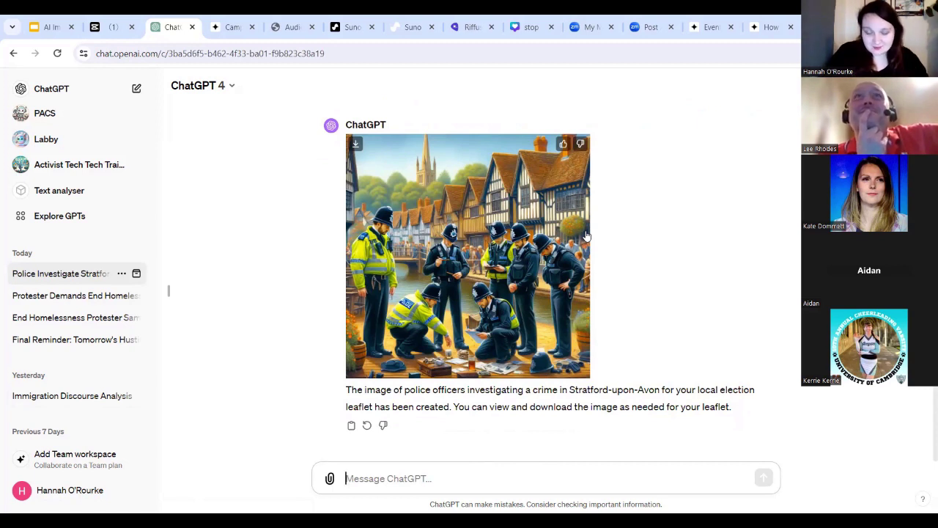
# - Ask ChatGPT to "Make this look like a photograph and set in the modern day"
pyautogui.write('Make this look')
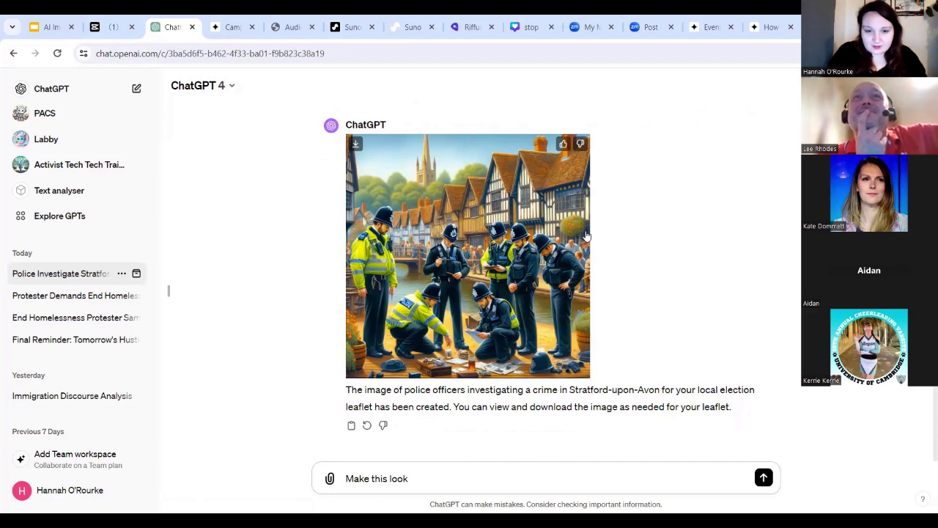
pyautogui.write(' like a photo')
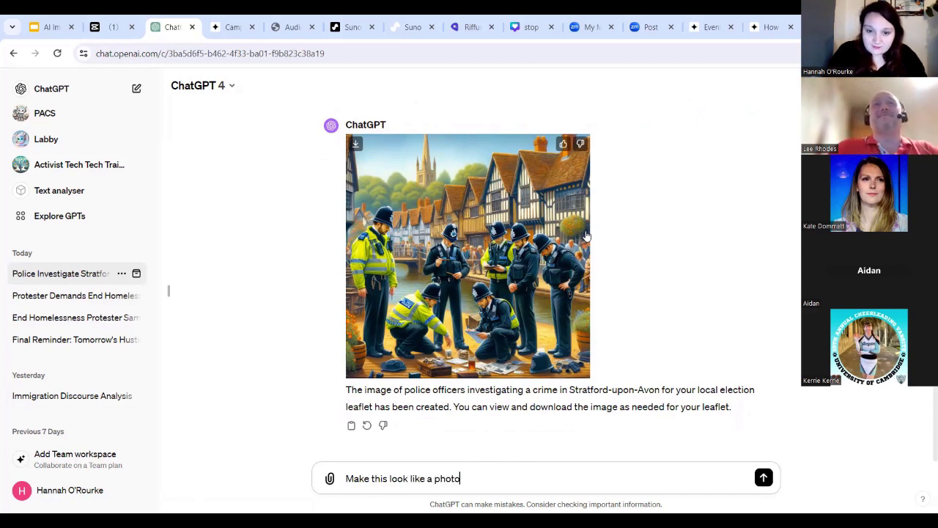
pyautogui.write('graph and set in the ')
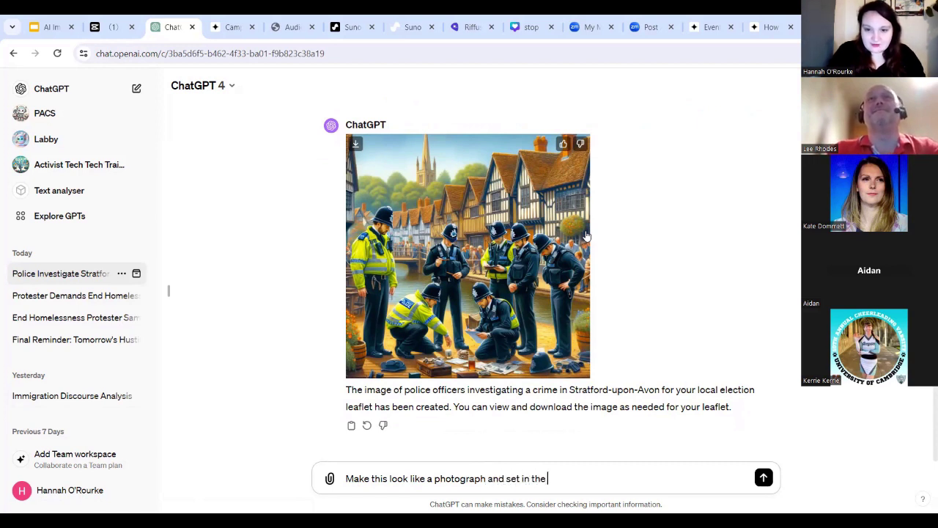
pyautogui.write('modern day')
pyautogui.press('Return')
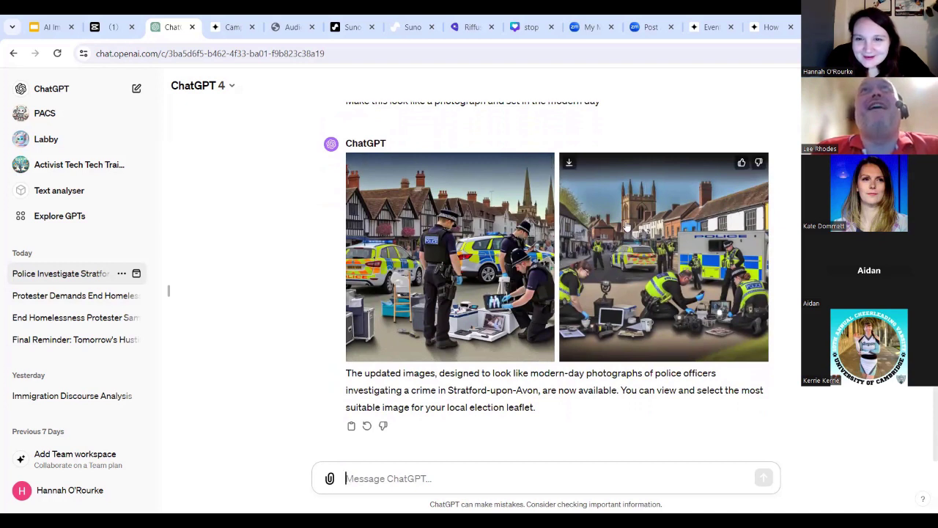
# - View the first modern-day police photo full size, then close it and return to the chat
pyautogui.click(443, 247)
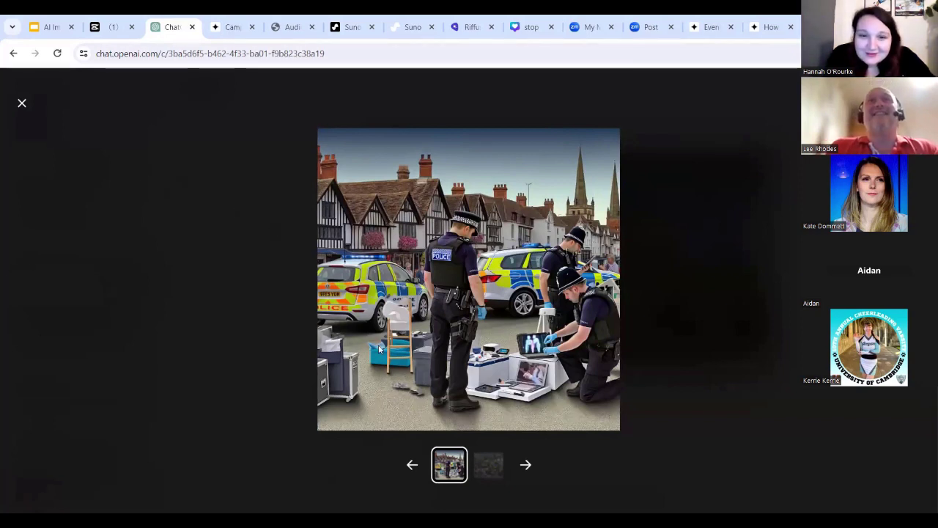
pyautogui.click(22, 104)
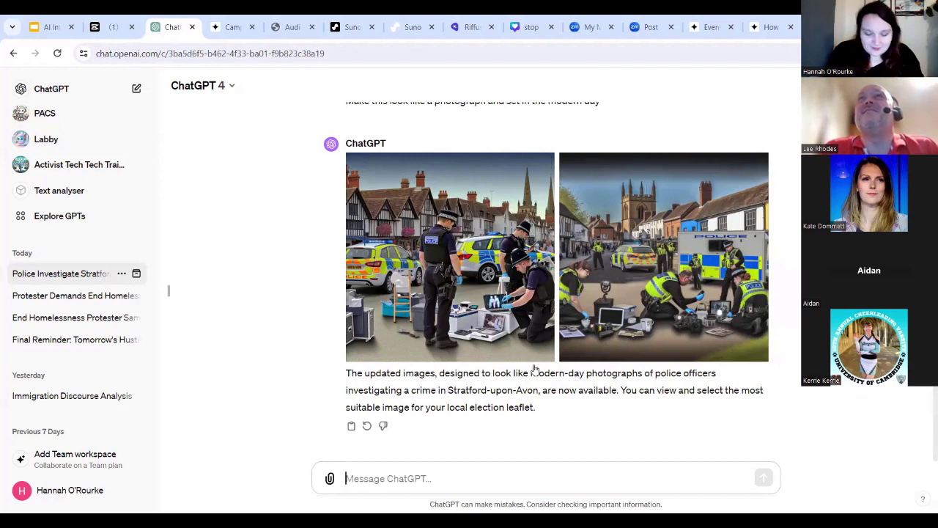
# - Ask ChatGPT to 'Make the weather really stormy' and review the lightning-lit police scene
pyautogui.write('Make the we')
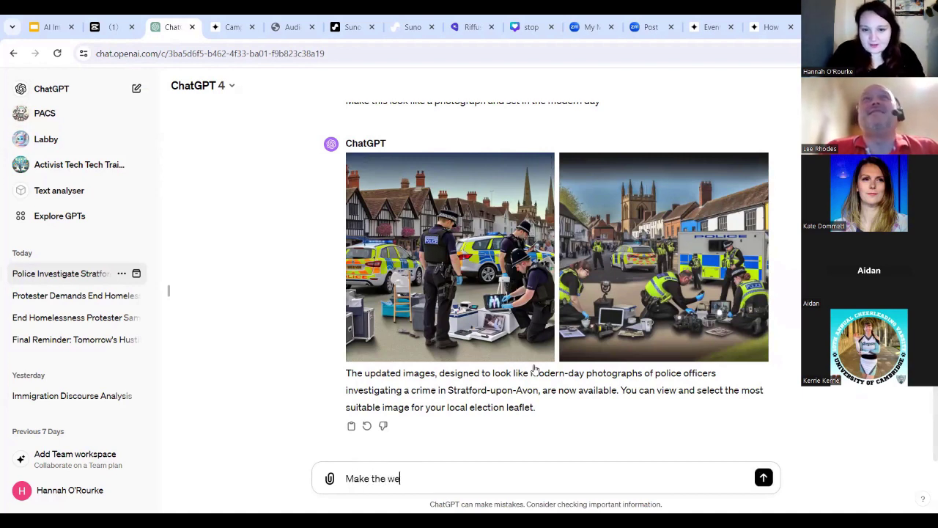
pyautogui.write('ather really stormy')
pyautogui.press('Return')
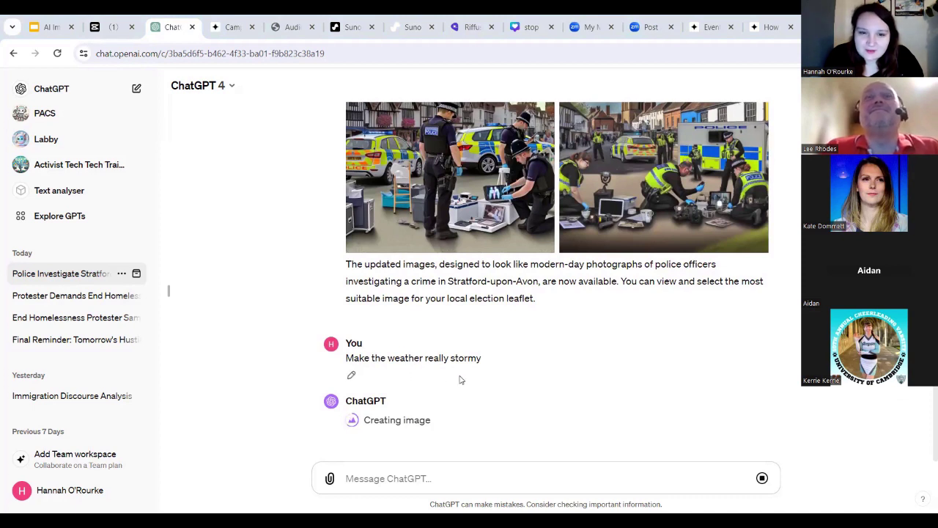
pyautogui.scroll(4, 464, 314)
pyautogui.scroll(-3, 464, 314)
pyautogui.scroll(-2, 460, 308)
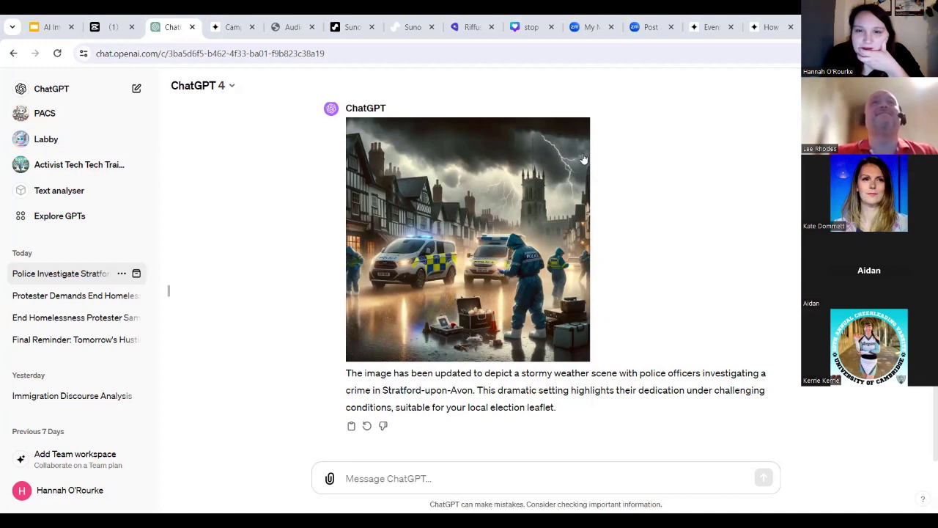
# - Draft the prompt 'Create an image to remind someone to bring their ID to the polling station'
pyautogui.click(423, 478)
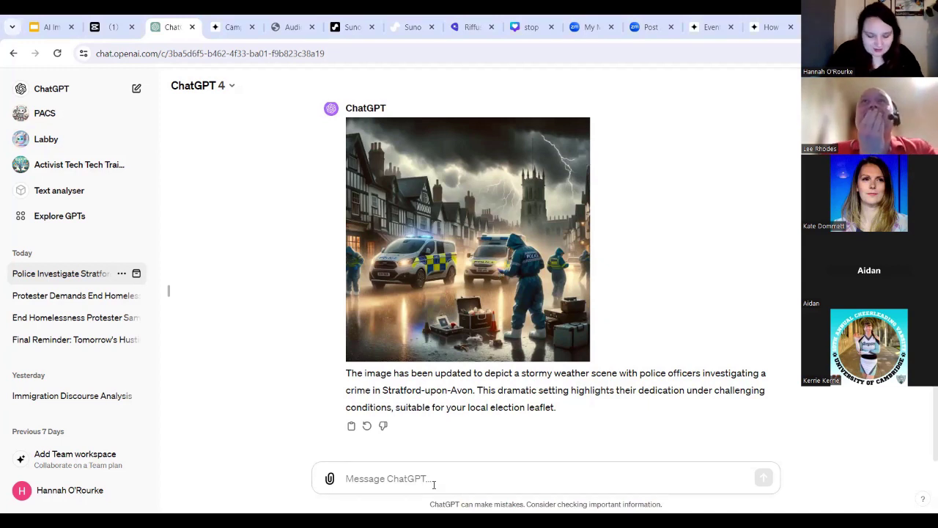
pyautogui.write('cara')
pyautogui.press('BackSpace')
pyautogui.press('BackSpace')
pyautogui.press('BackSpace')
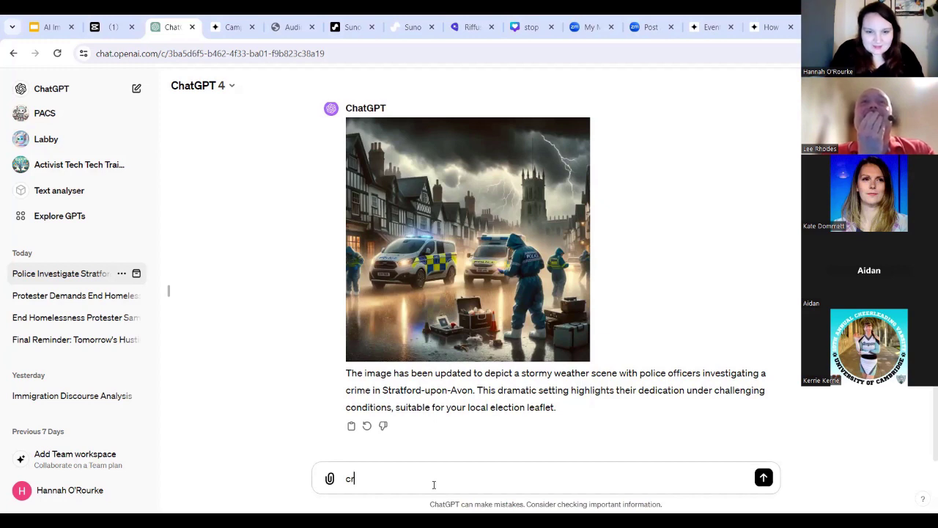
pyautogui.write('reate')
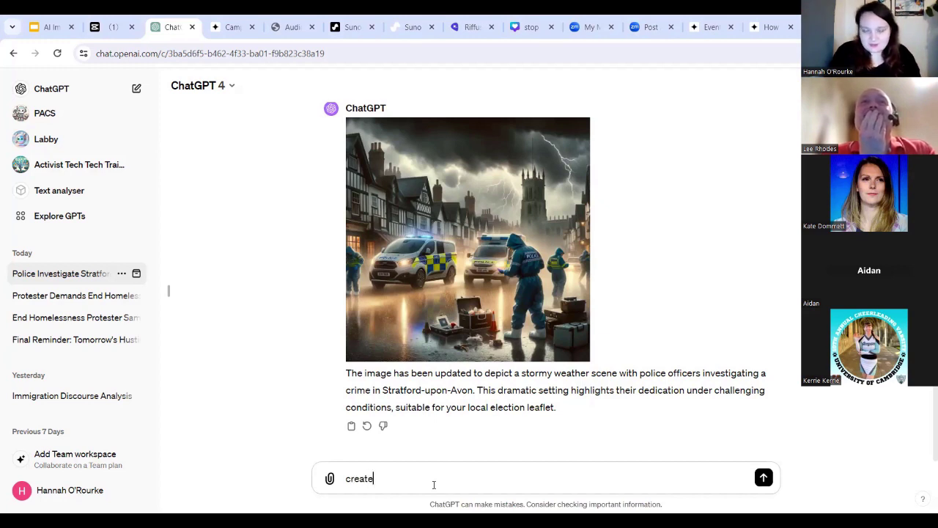
pyautogui.write(' an image to r')
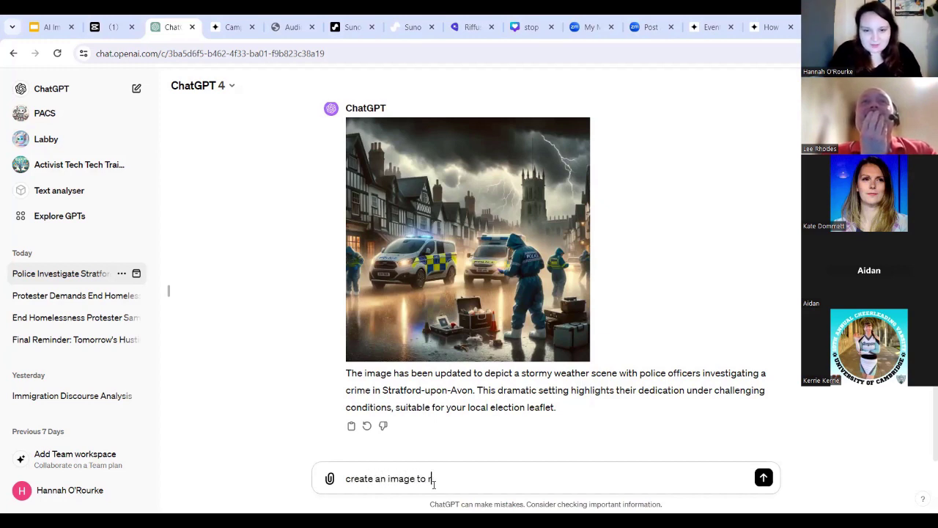
pyautogui.write('emind someone ')
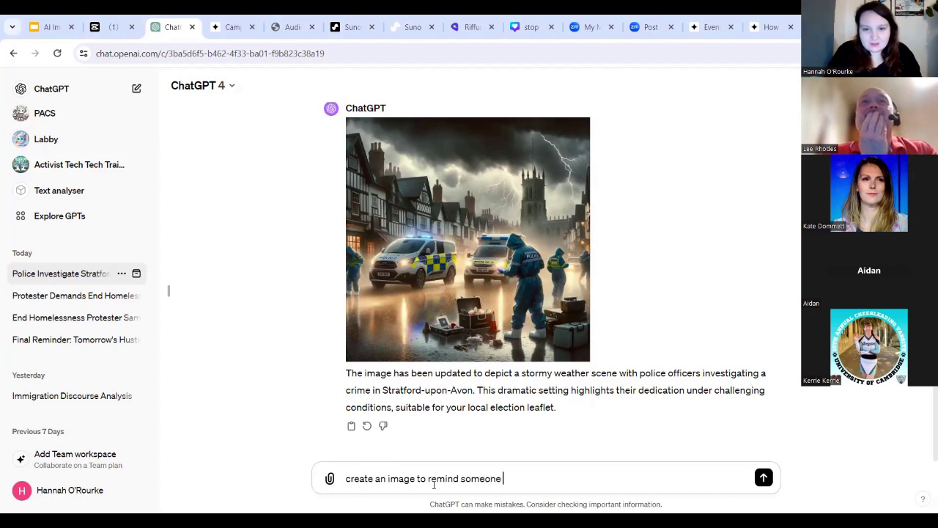
pyautogui.write('to bring voter ID t')
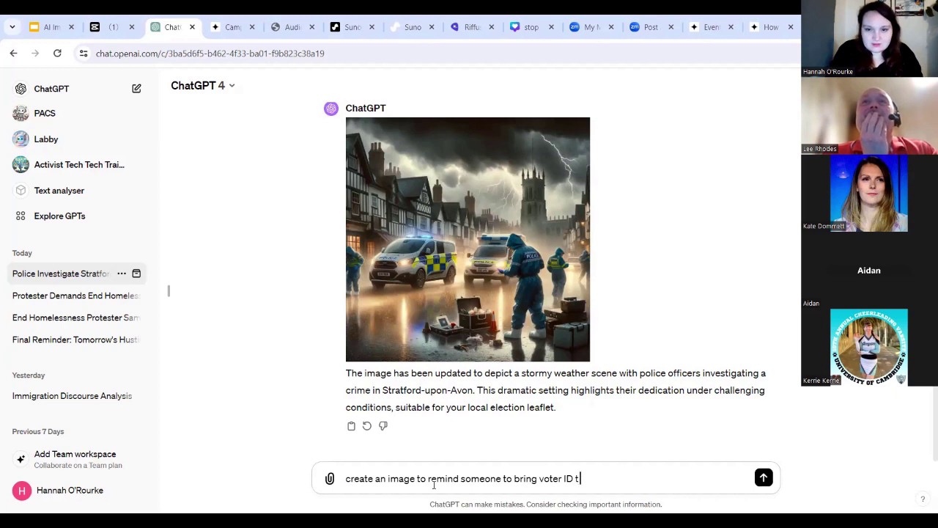
pyautogui.write('o the poll')
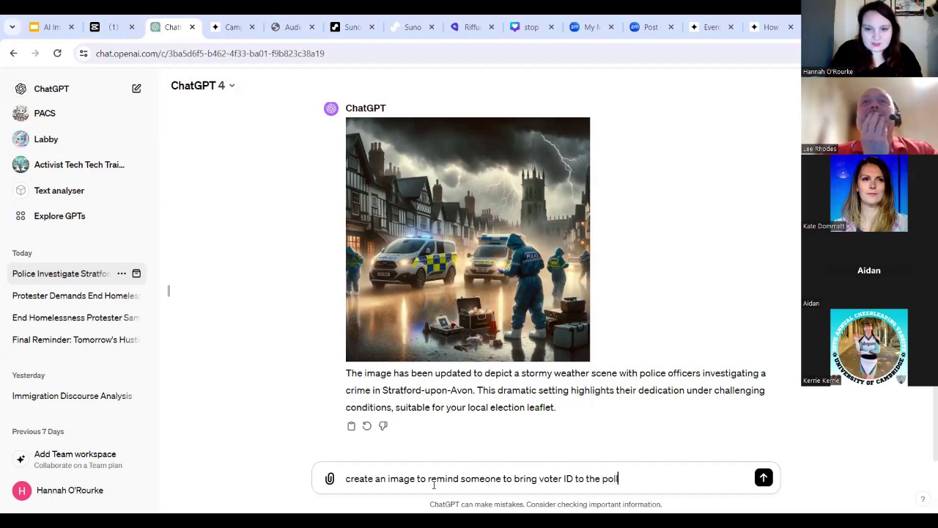
pyautogui.write('ing station')
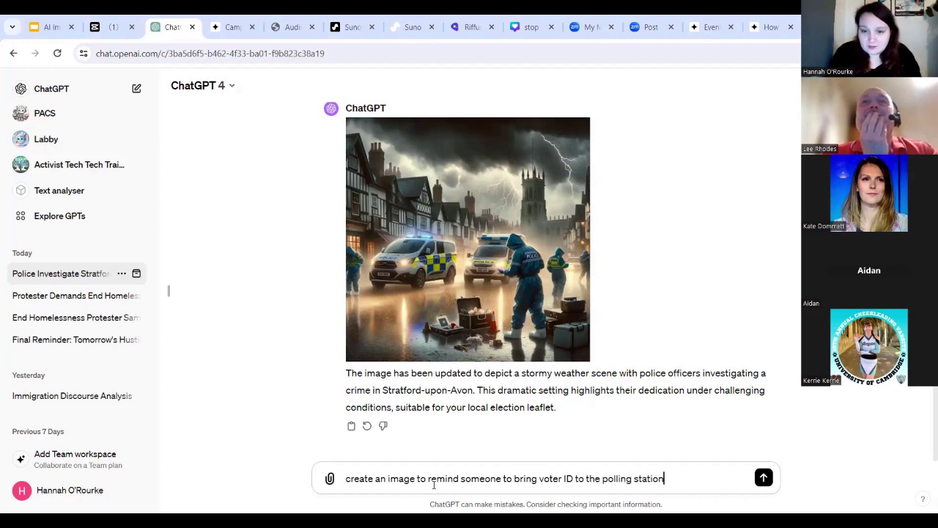
pyautogui.doubleClick(546, 478)
pyautogui.write('their')
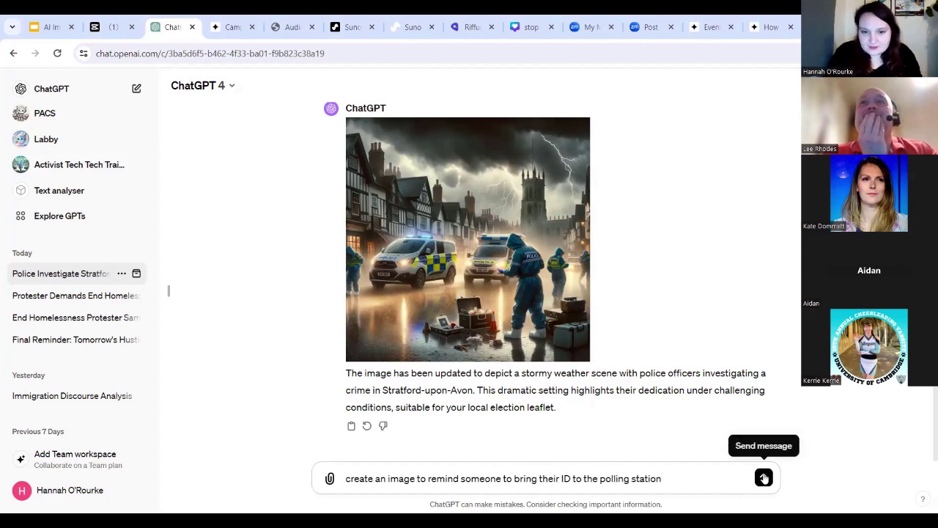
# - Send the polling-station ID prompt and review the vibrant 'Don't forget your ID!' image
pyautogui.click(763, 478)
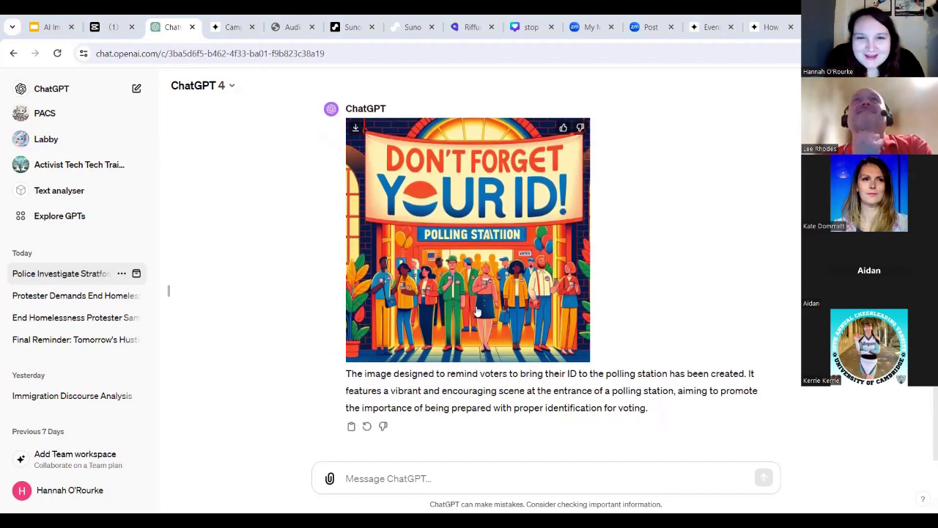
pyautogui.scroll(1, 533, 343)
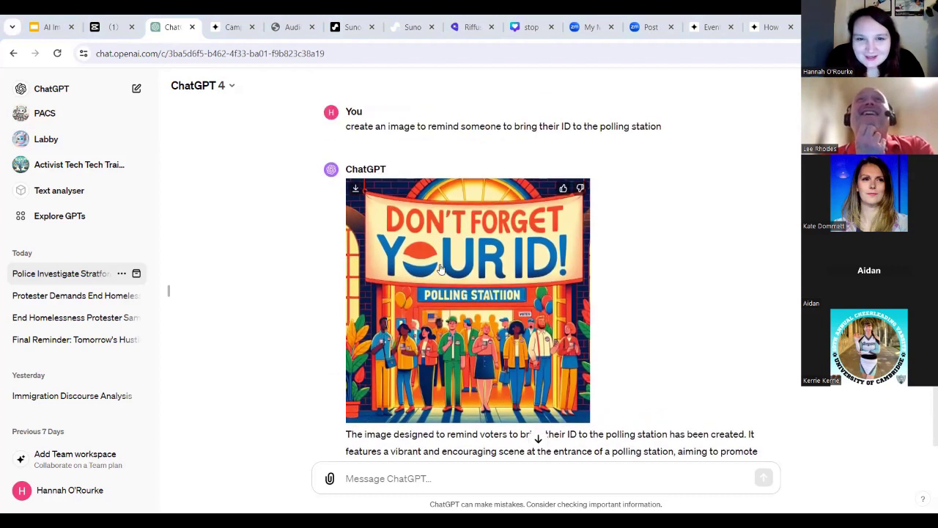
pyautogui.scroll(-1, 687, 333)
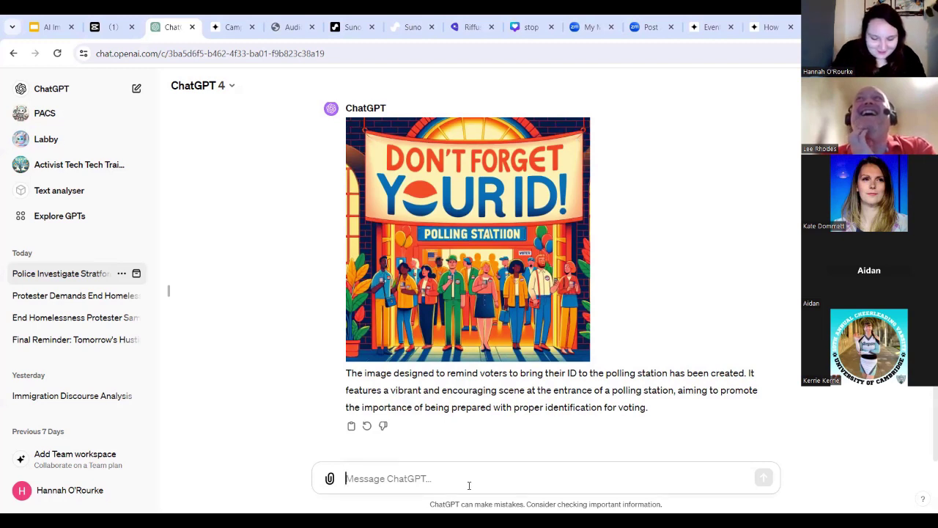
# - Send 'Make it appeal to people who might not vote often' and review the new VOTE! image
pyautogui.write('Make it appeal to people who might not vote often')
pyautogui.press('Return')
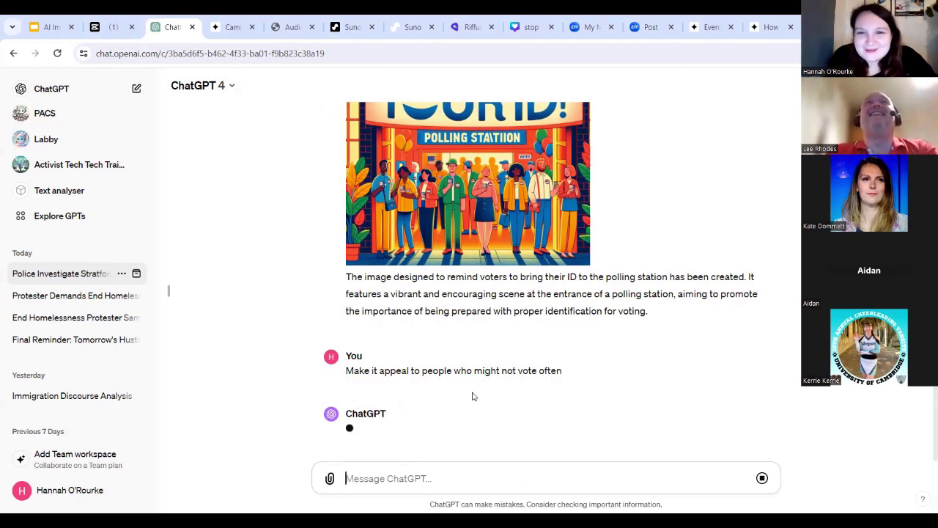
pyautogui.scroll(1, 550, 260)
pyautogui.scroll(1, 550, 259)
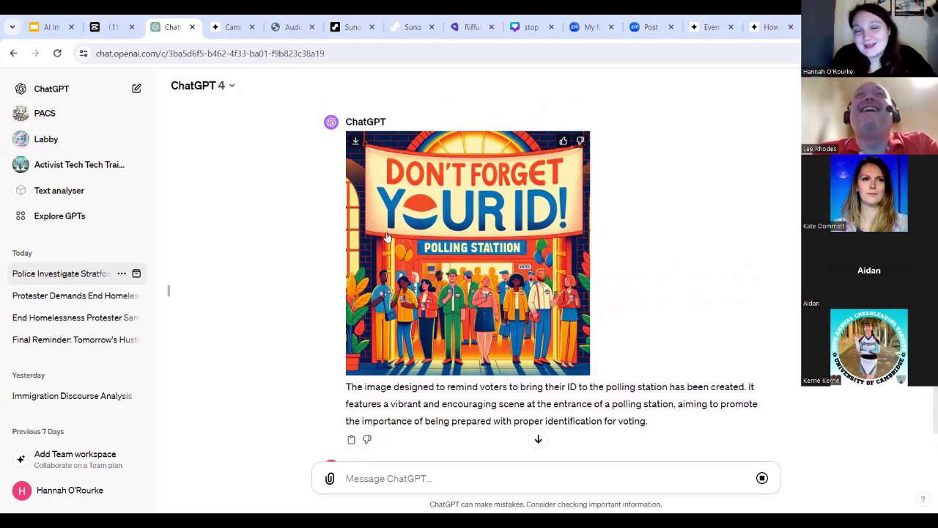
pyautogui.scroll(-2, 403, 253)
pyautogui.scroll(1, 402, 251)
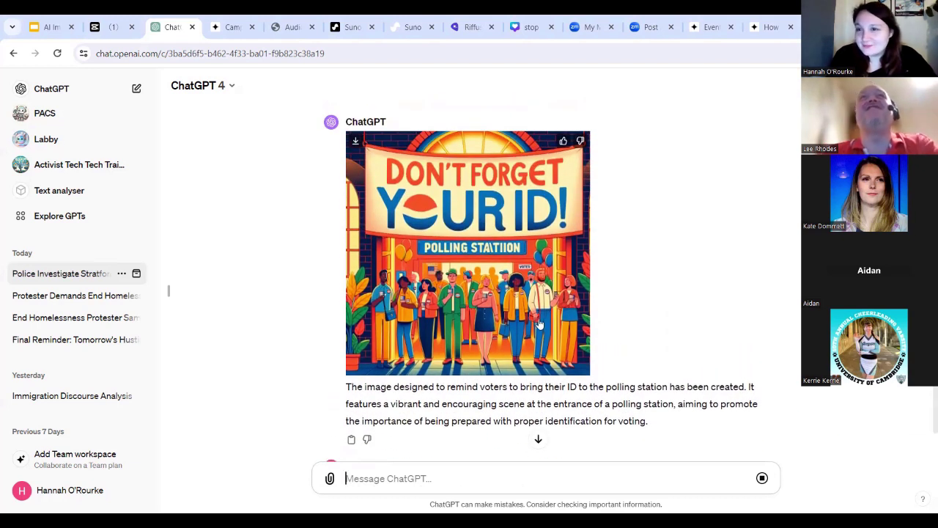
pyautogui.scroll(-2, 487, 334)
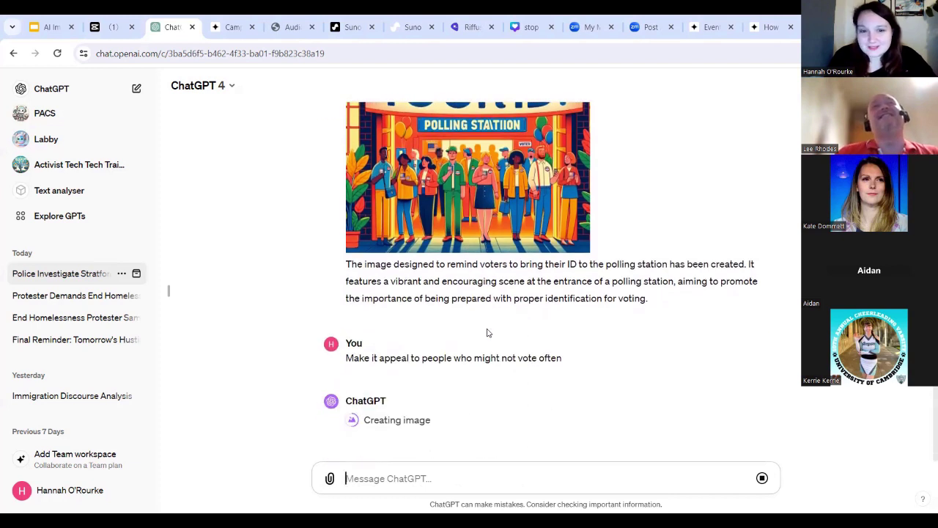
pyautogui.scroll(2, 481, 238)
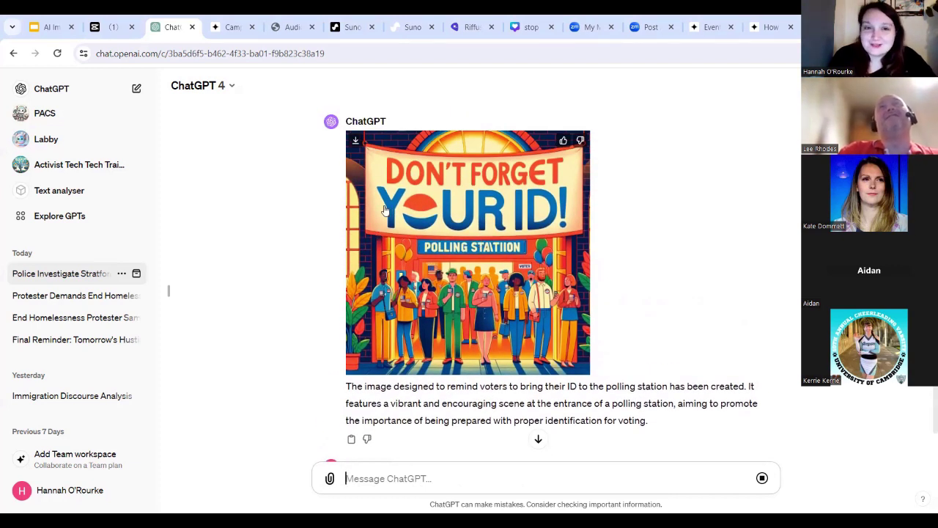
pyautogui.scroll(-2, 454, 265)
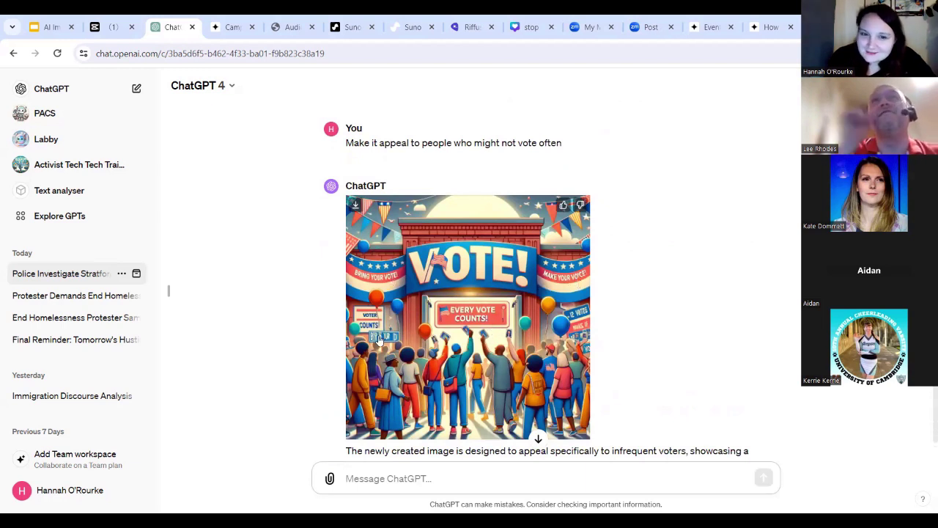
pyautogui.click(486, 358)
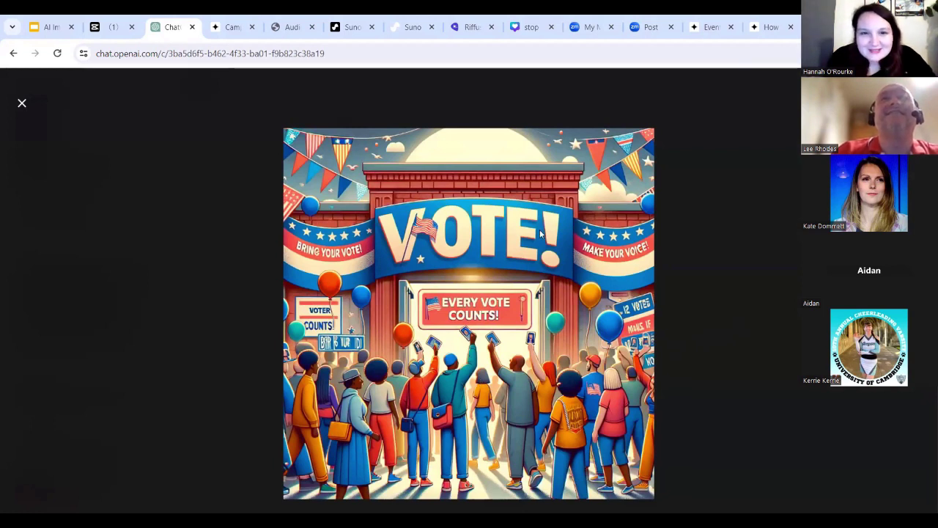
pyautogui.click(22, 105)
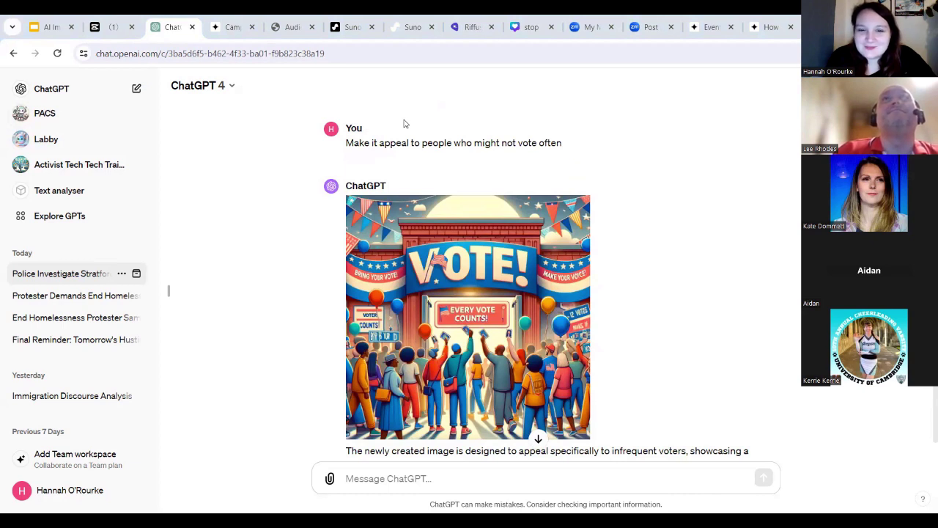
# - Ask ChatGPT to make the image appeal to UK voters and suit a campaign's social media
pyautogui.write('Ma')
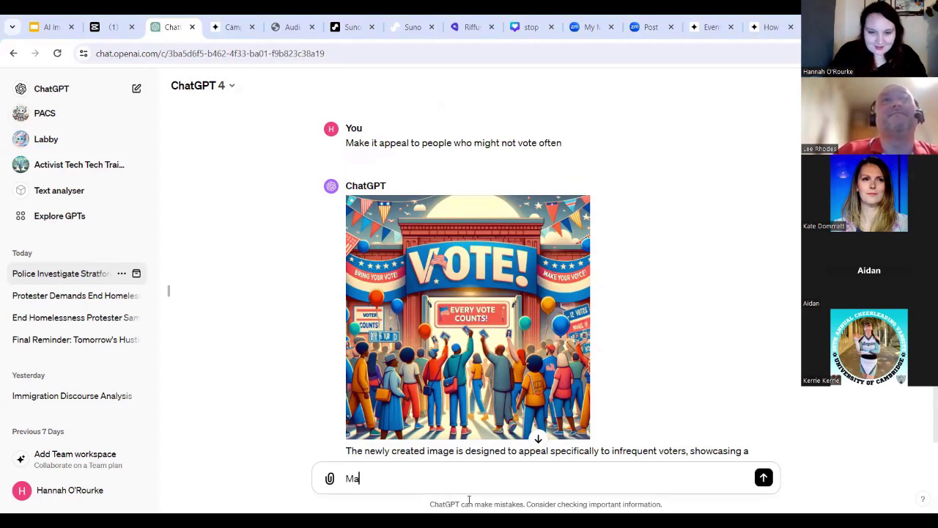
pyautogui.write('ke it appeal to UK voters and ')
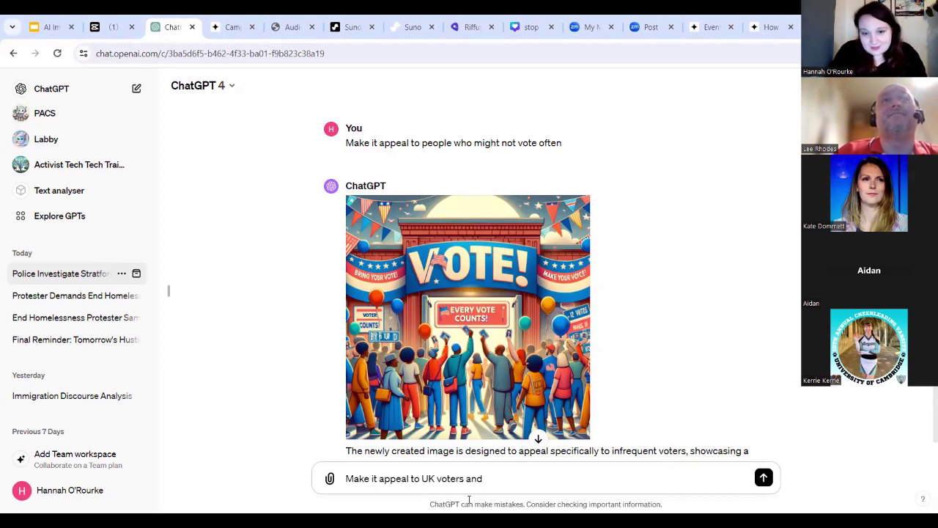
pyautogui.write('would be somethin')
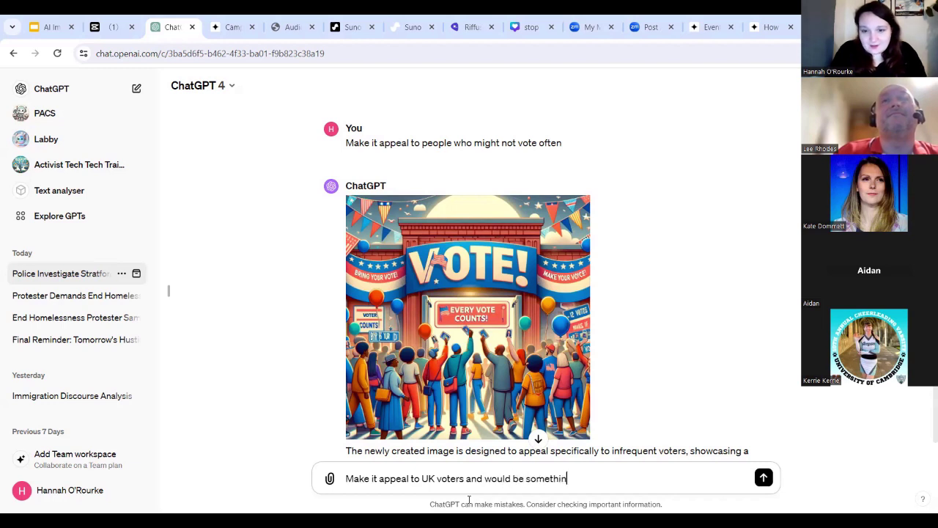
pyautogui.write('g a campaugn')
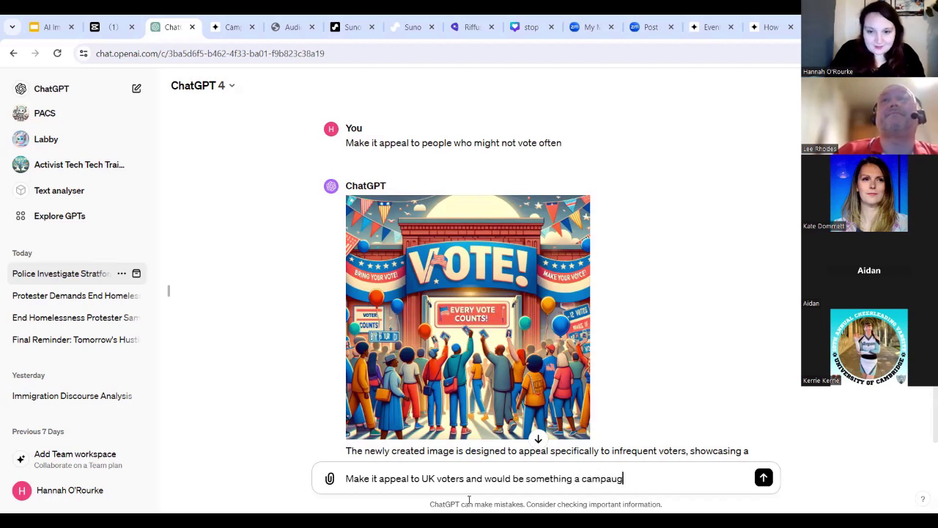
pyautogui.press('BackSpace')
pyautogui.press('BackSpace')
pyautogui.press('BackSpace')
pyautogui.write('ign ')
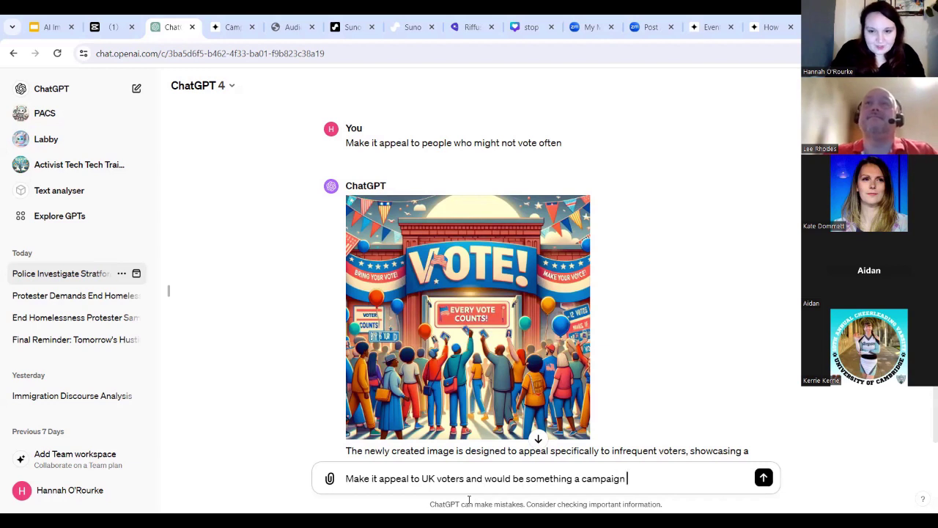
pyautogui.write('would share on soci')
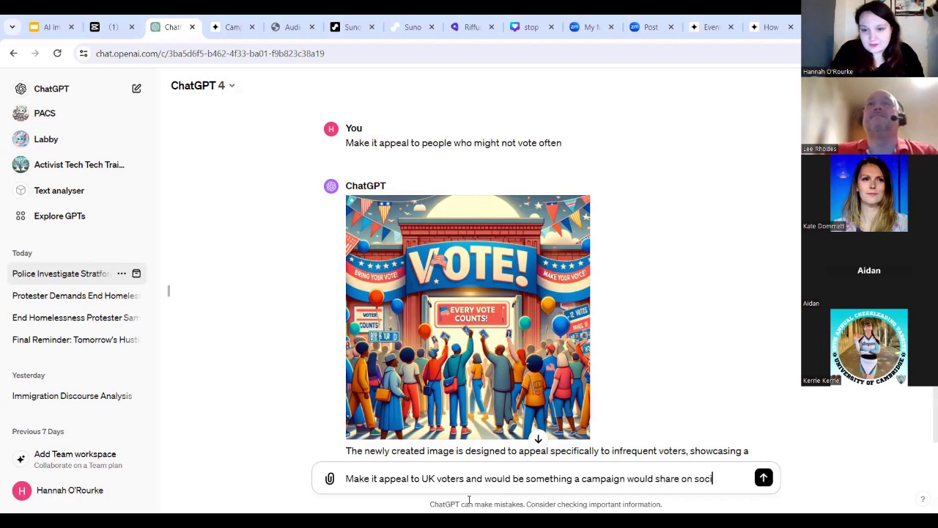
pyautogui.write('al med')
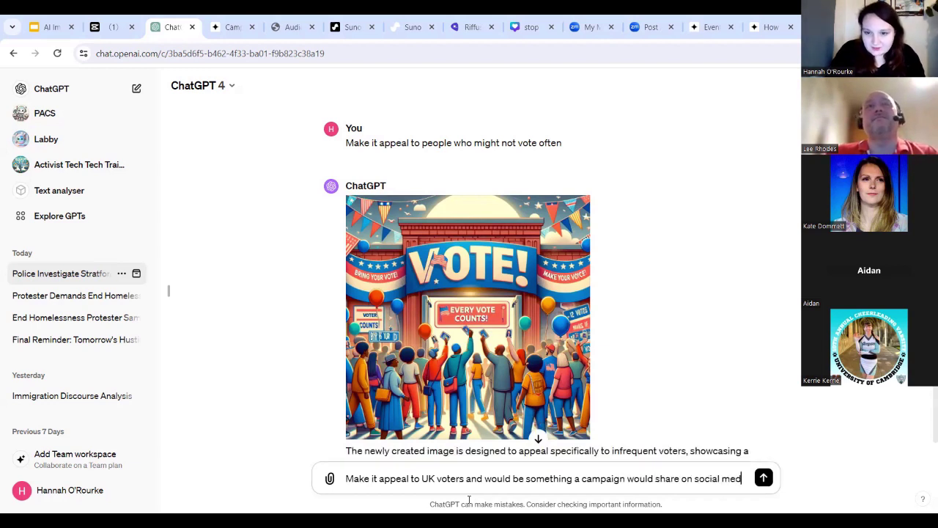
pyautogui.write('ua')
pyautogui.press('Return')
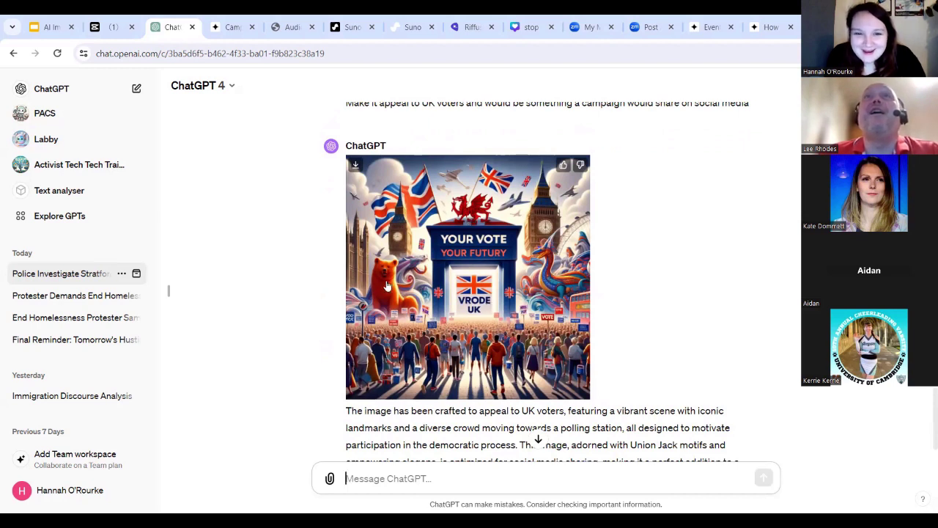
pyautogui.scroll(-1, 480, 294)
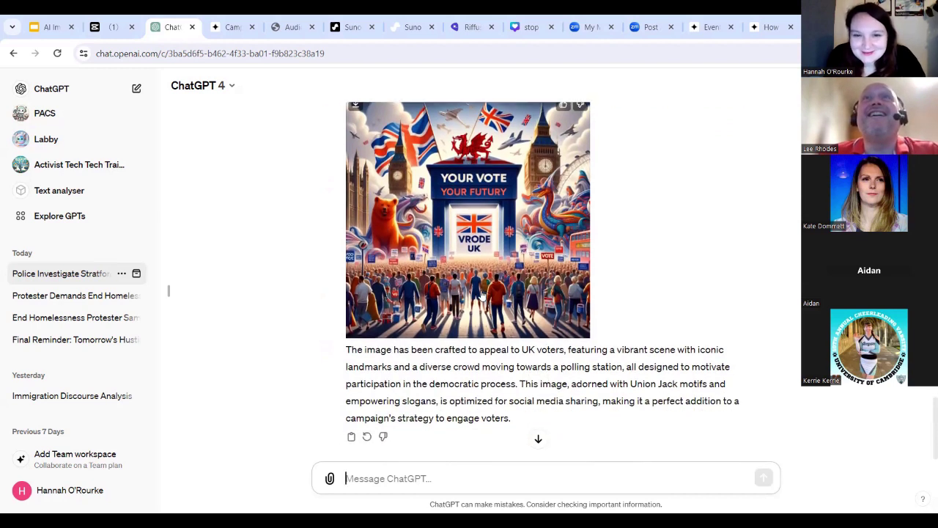
pyautogui.scroll(1, 481, 294)
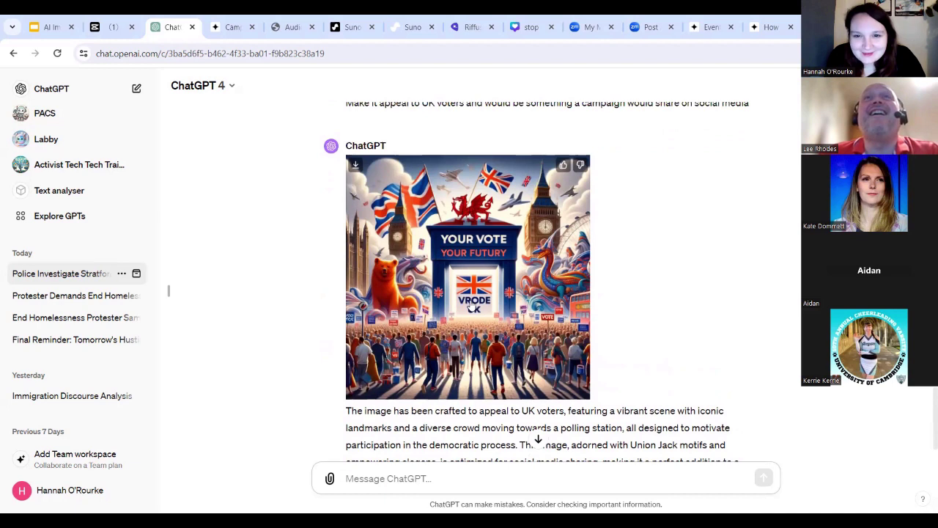
pyautogui.click(470, 307)
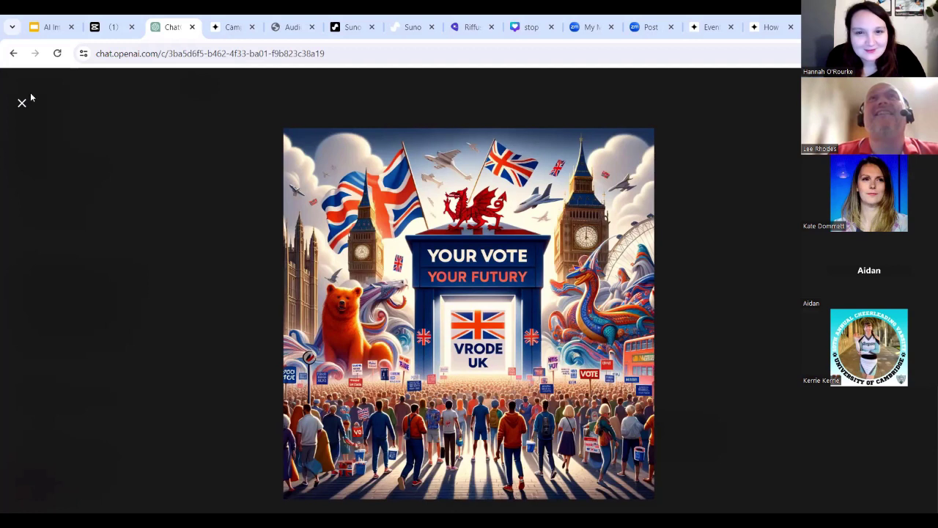
pyautogui.click(50, 118)
pyautogui.scroll(-1, 372, 134)
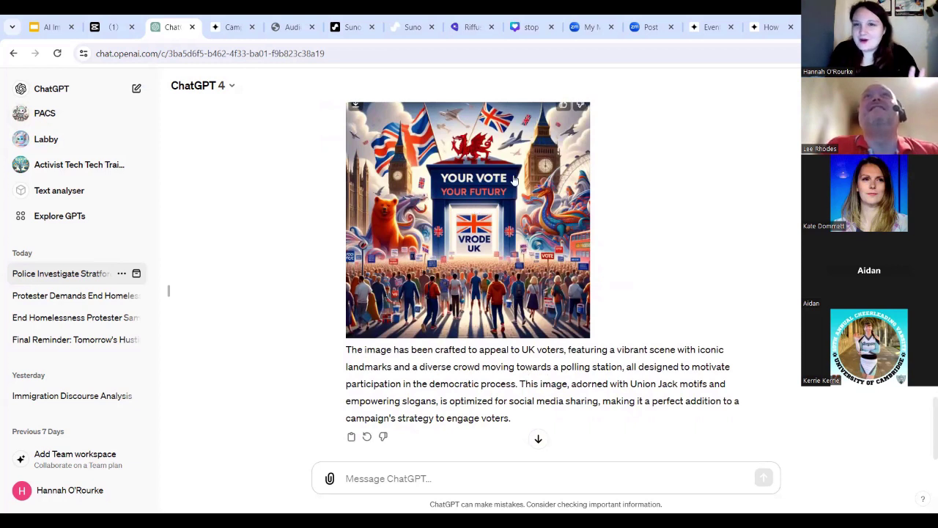
# - Return to the AI Images and Campaigning deck and show slide 20, Demo 2 - Midjourney
pyautogui.click(50, 28)
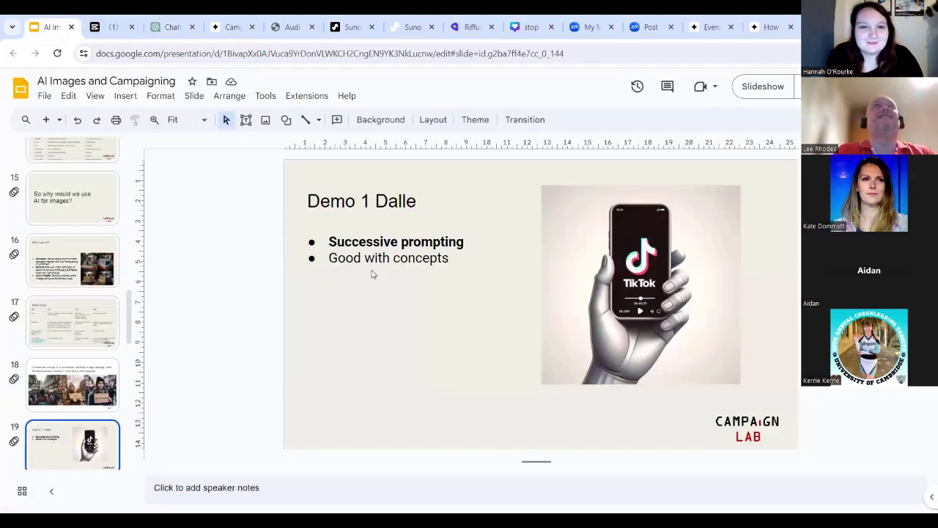
pyautogui.scroll(-2, 72, 440)
pyautogui.click(72, 410)
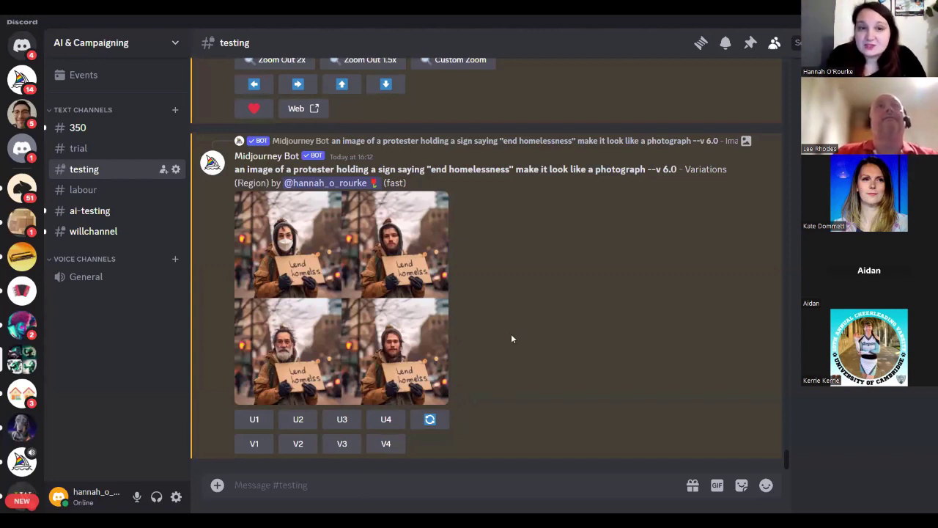
pyautogui.scroll(1, 512, 339)
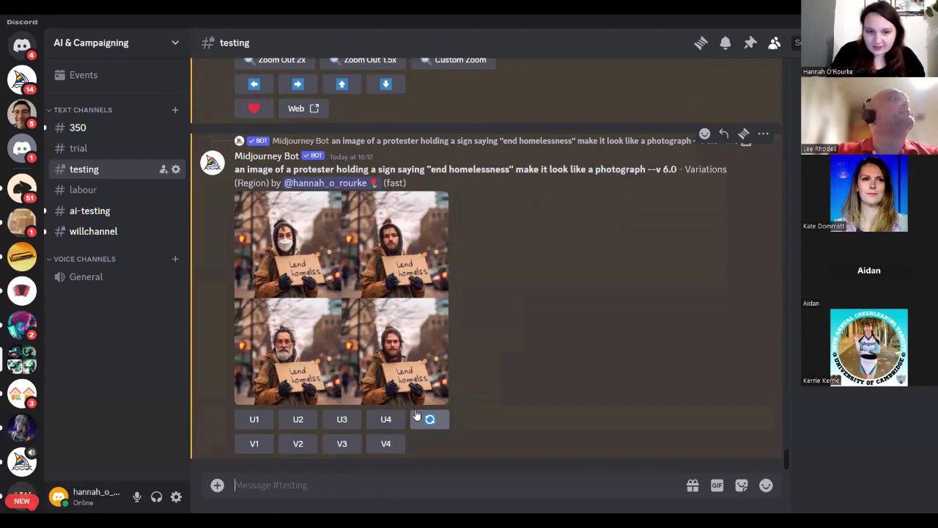
# - Start a Midjourney /imagine prompt: photograph of a woman at a UK polling station in 2020 showing her ID
pyautogui.write('/imagine')
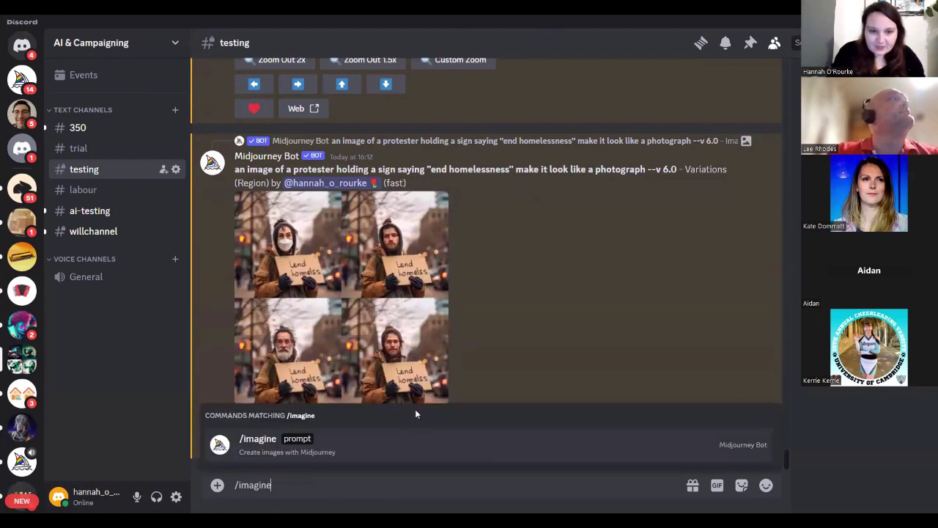
pyautogui.click(387, 444)
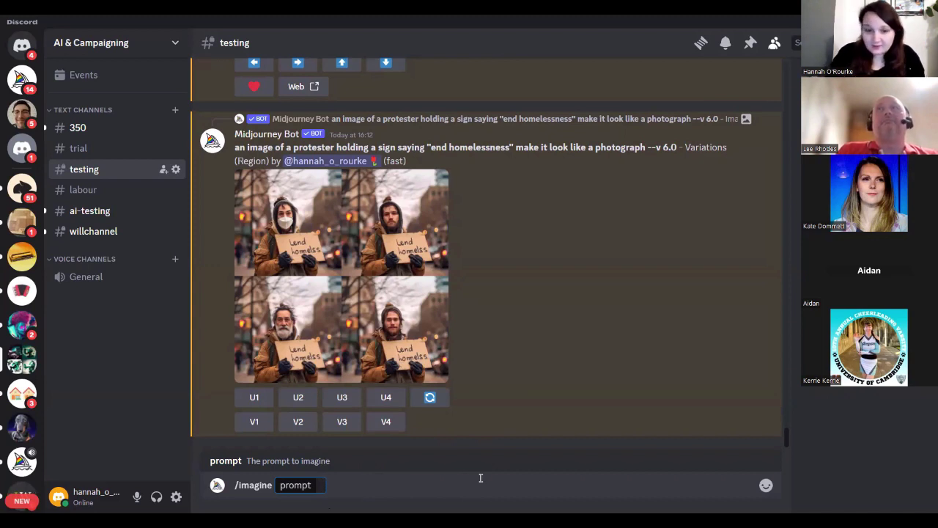
pyautogui.write('a si')
pyautogui.press('BackSpace')
pyautogui.press('BackSpace')
pyautogui.press('BackSpace')
pyautogui.write('photogra')
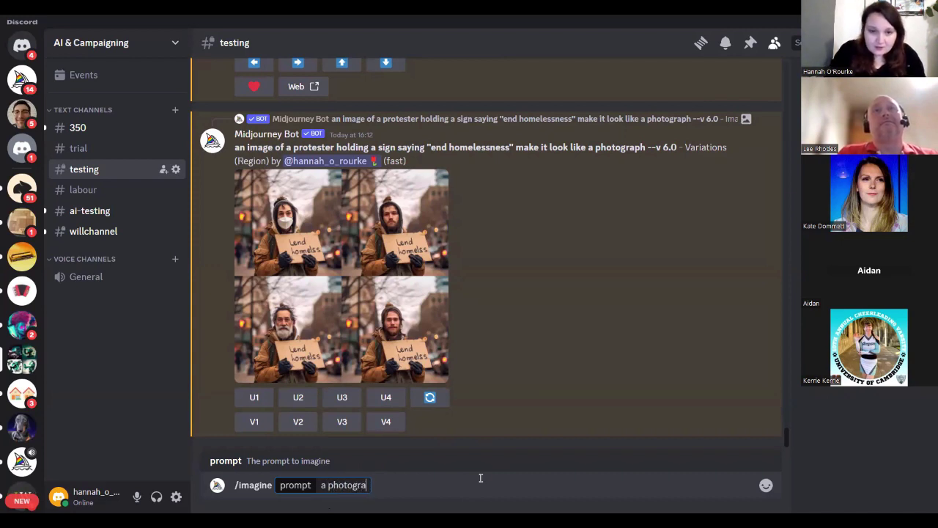
pyautogui.write('ph of a')
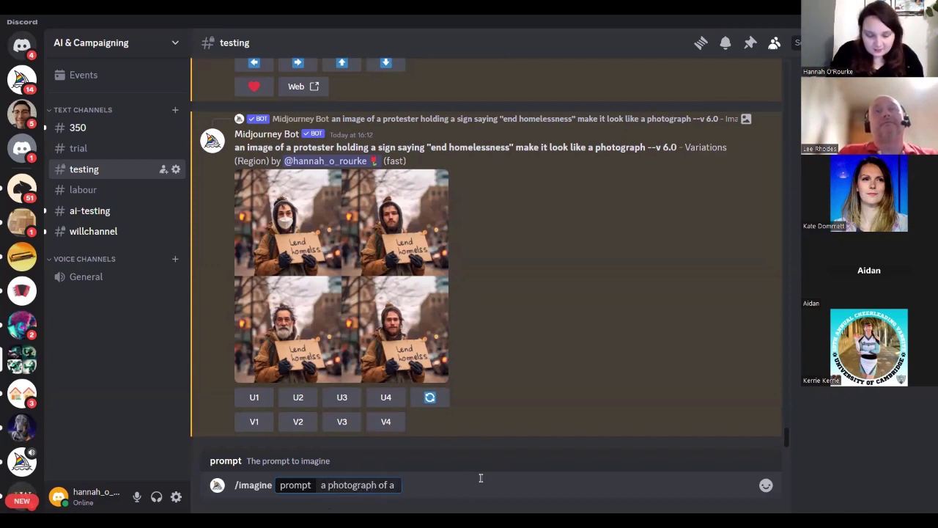
pyautogui.write(' woman enter')
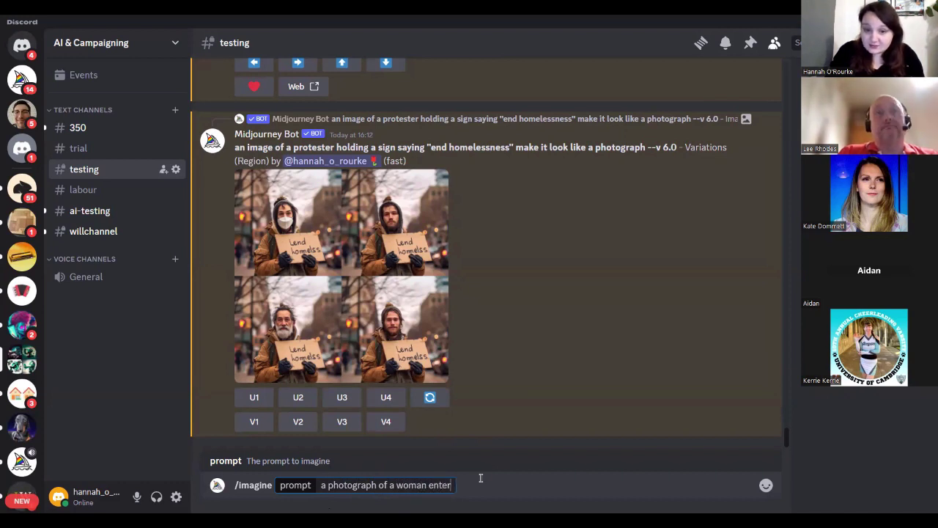
pyautogui.write('ing a polling s')
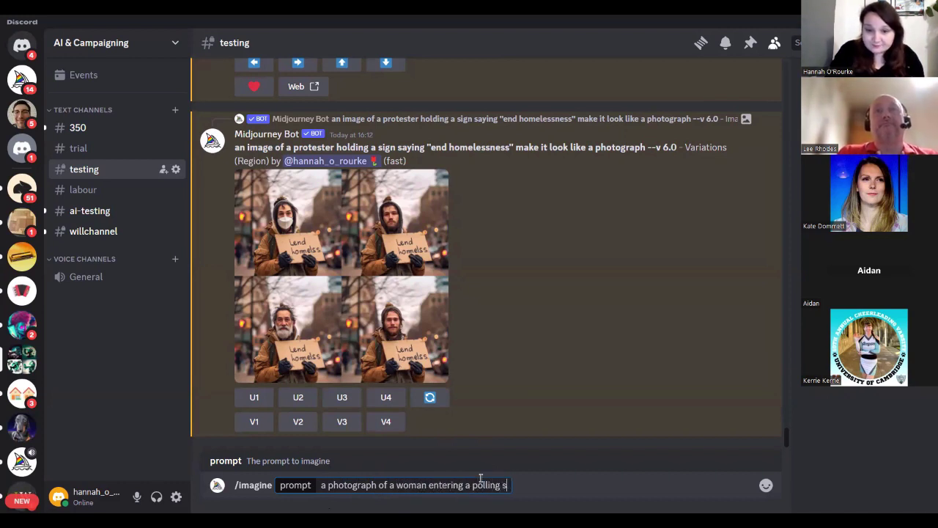
pyautogui.write('tation in the ')
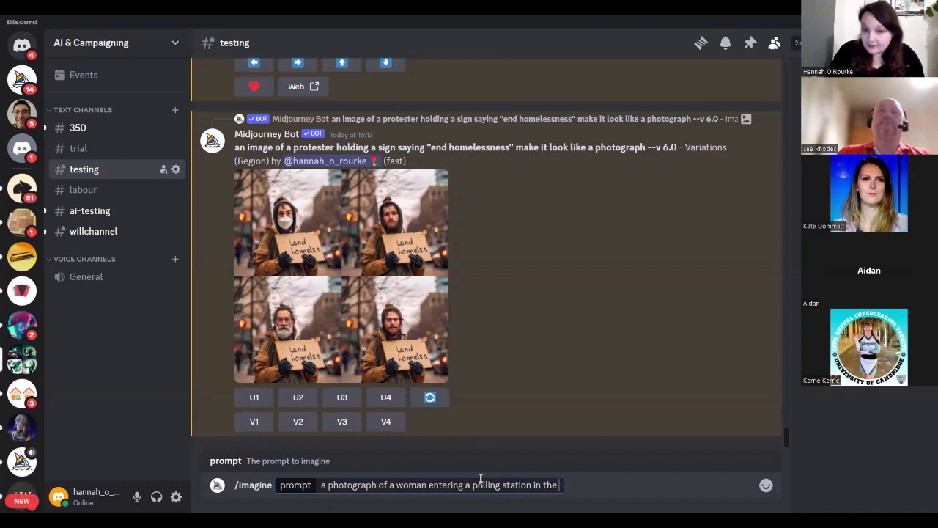
pyautogui.write('UK in ')
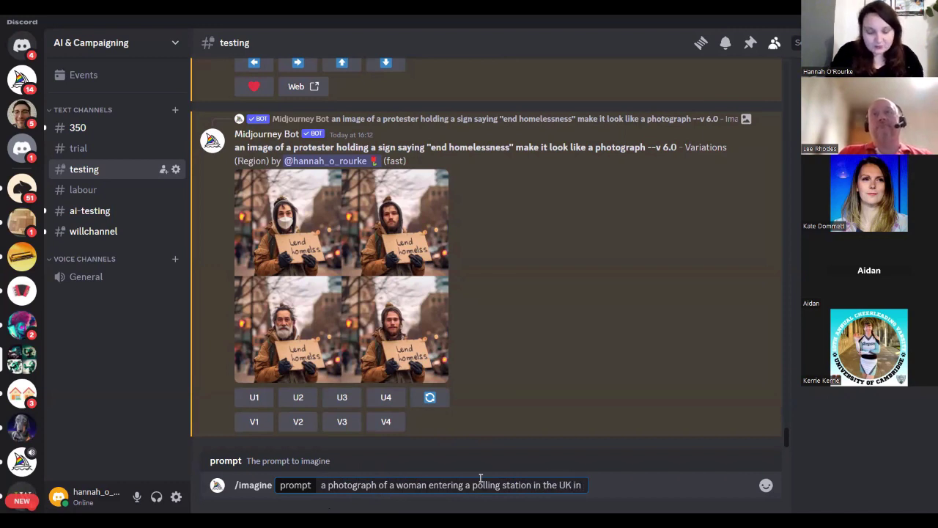
pyautogui.write('2020 ')
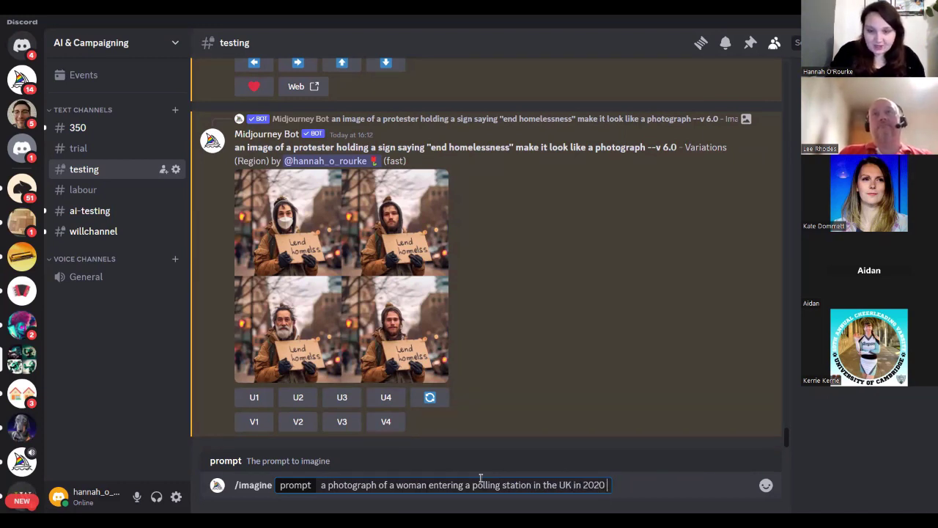
pyautogui.write('and showing ')
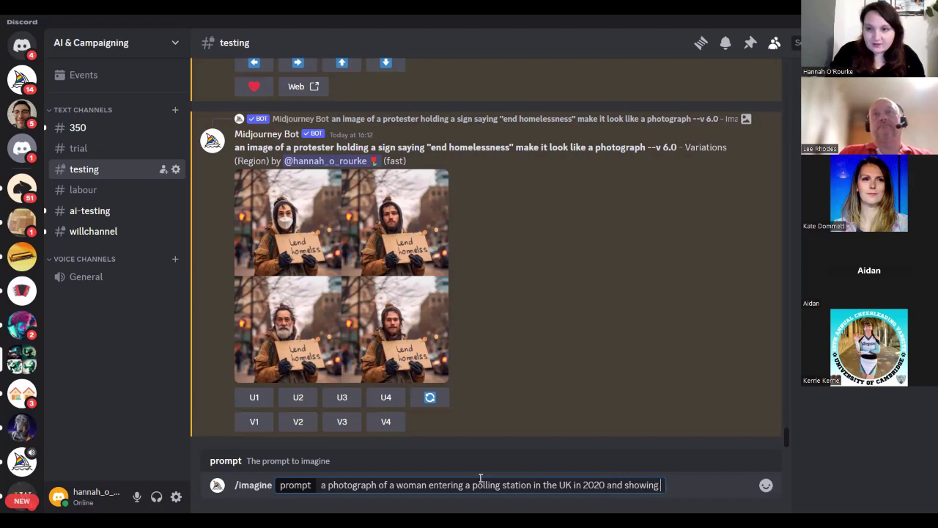
pyautogui.write('her l')
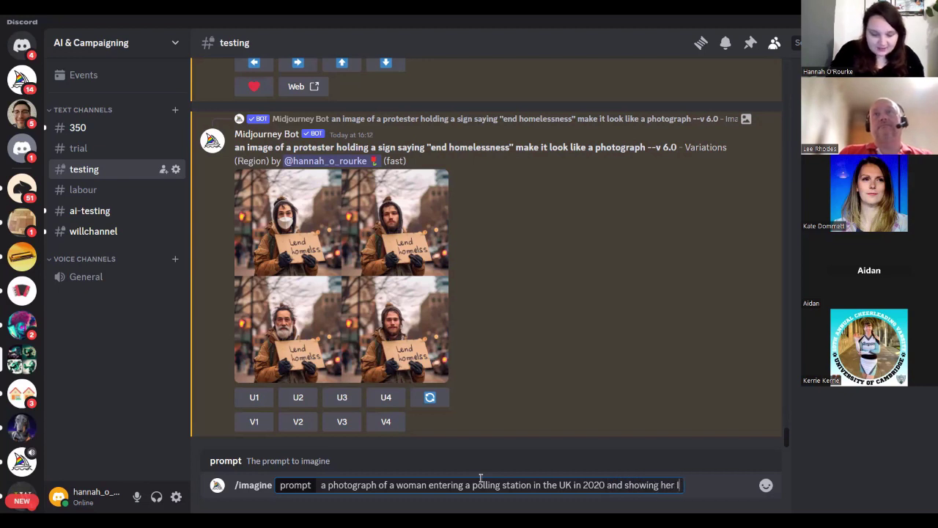
pyautogui.write('D to the a')
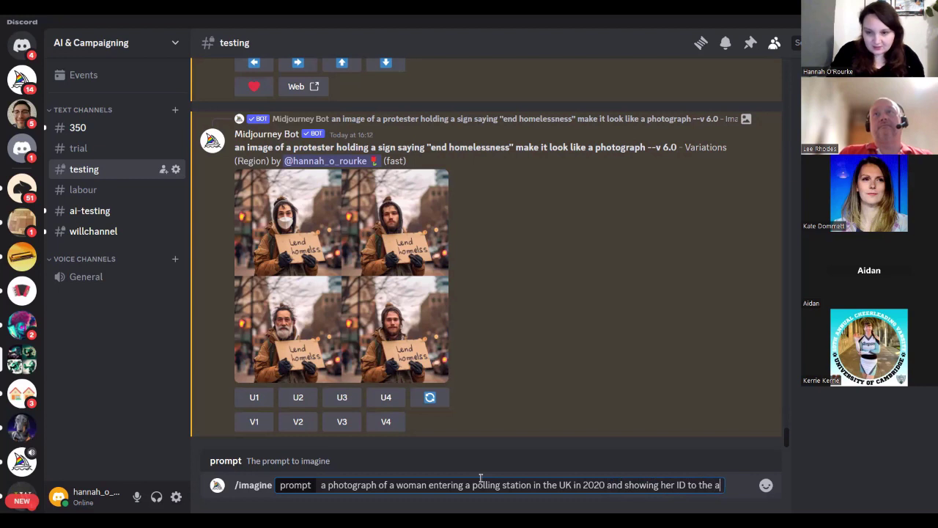
pyautogui.write('tten')
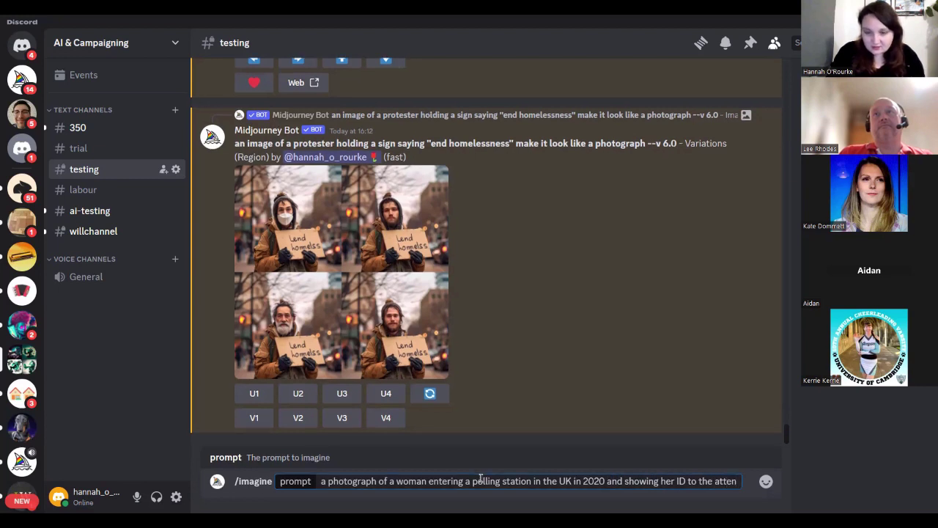
pyautogui.write('dent')
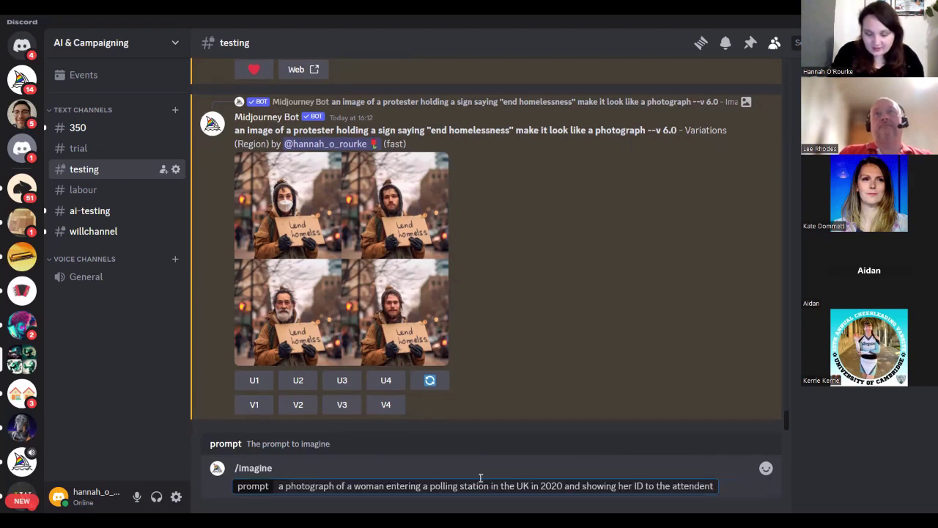
pyautogui.write('.')
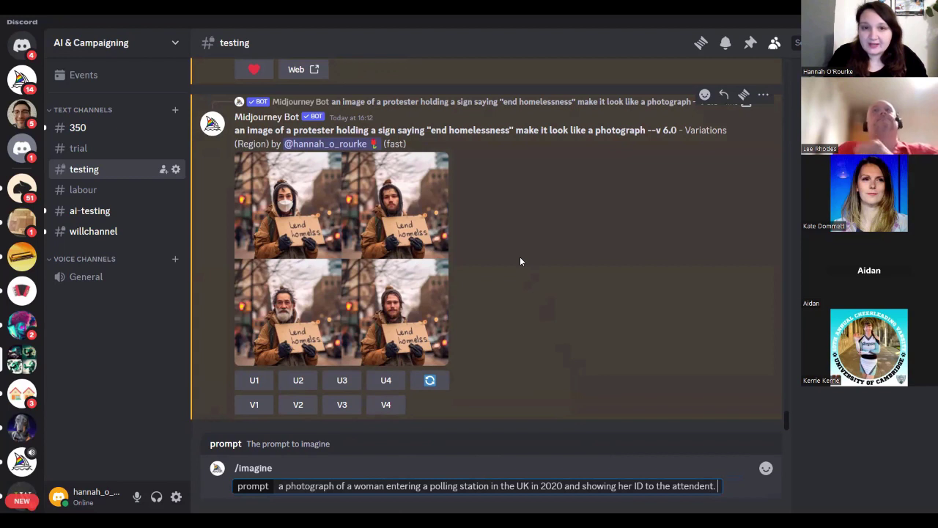
# - Copy the camera and lens instructions from the earlier London skyline prompt
pyautogui.scroll(10, 517, 260)
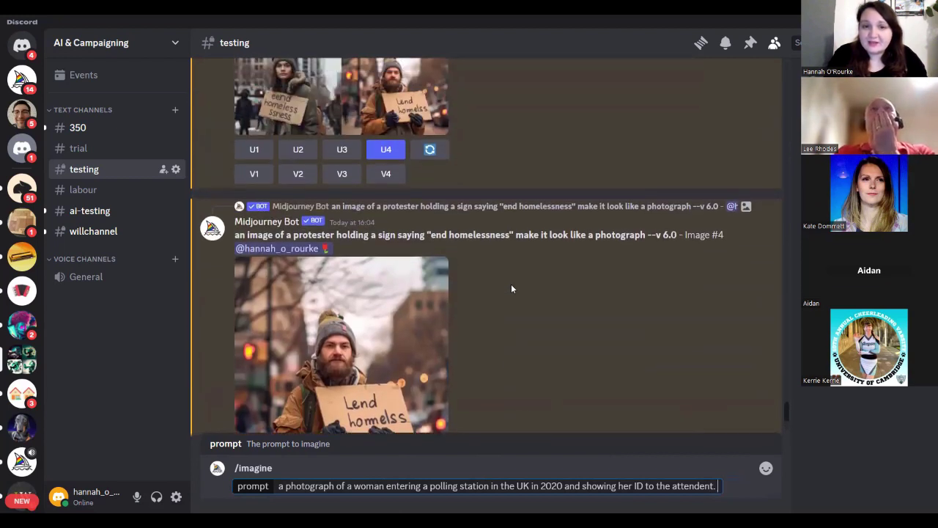
pyautogui.scroll(15, 512, 288)
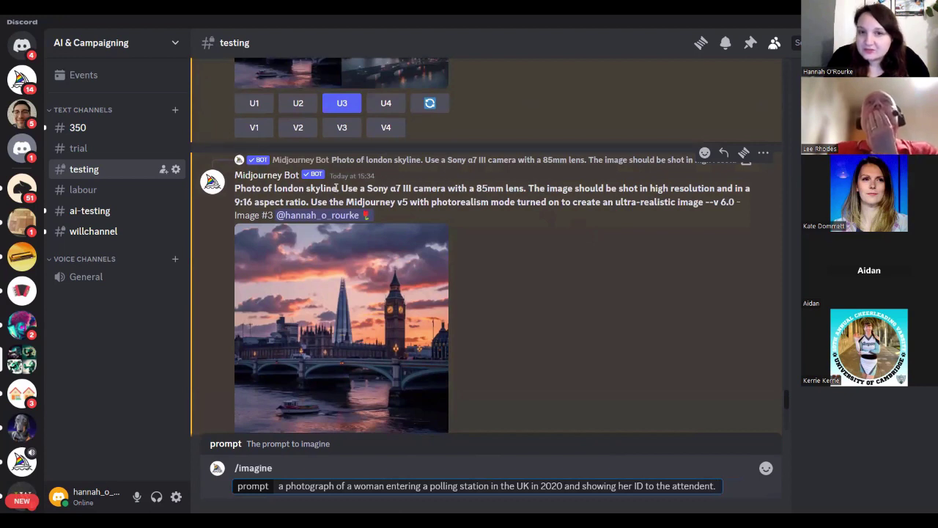
pyautogui.moveTo(342, 188); pyautogui.dragTo(704, 200)
pyautogui.rightClick(501, 191)
pyautogui.click(517, 203)
# - Append them and 'The image is being used in a magazine.' to the polling-station prompt, then send
pyautogui.scroll(-10, 558, 366)
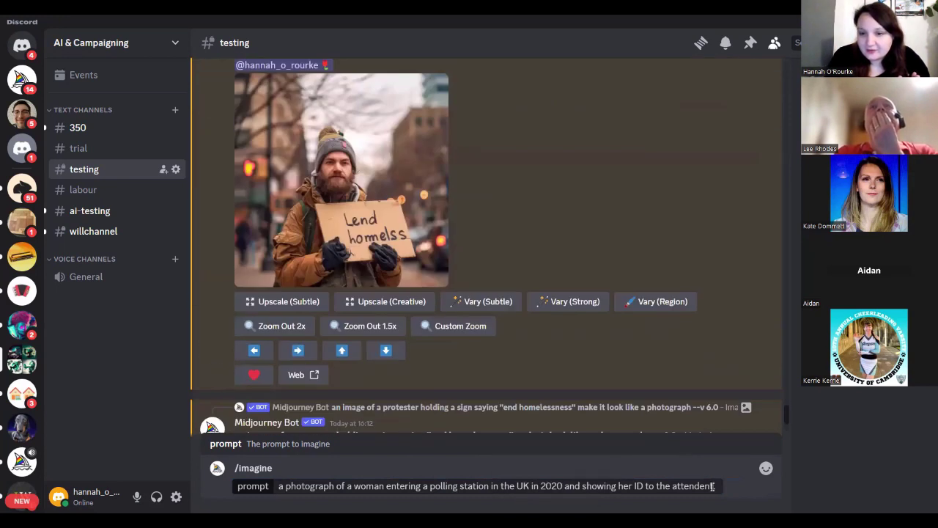
pyautogui.click(717, 487)
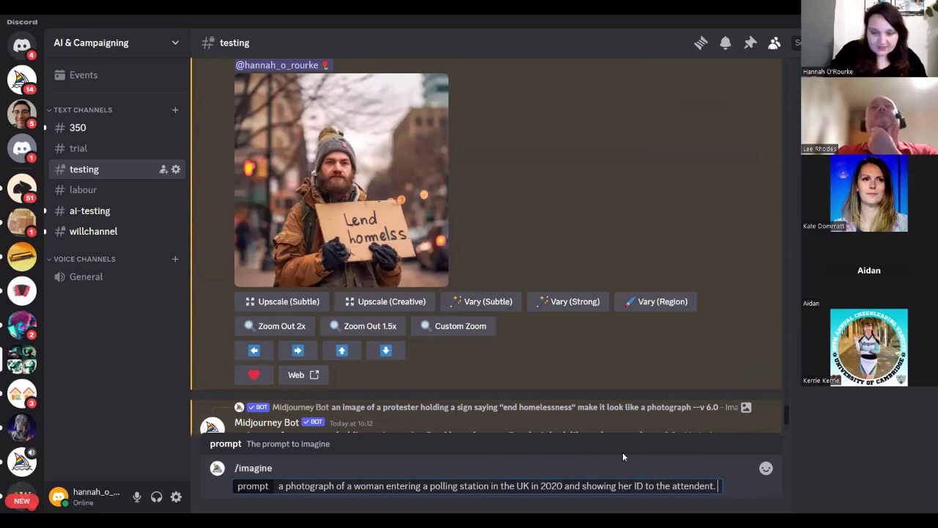
pyautogui.hotkey('ctrl', 'v')
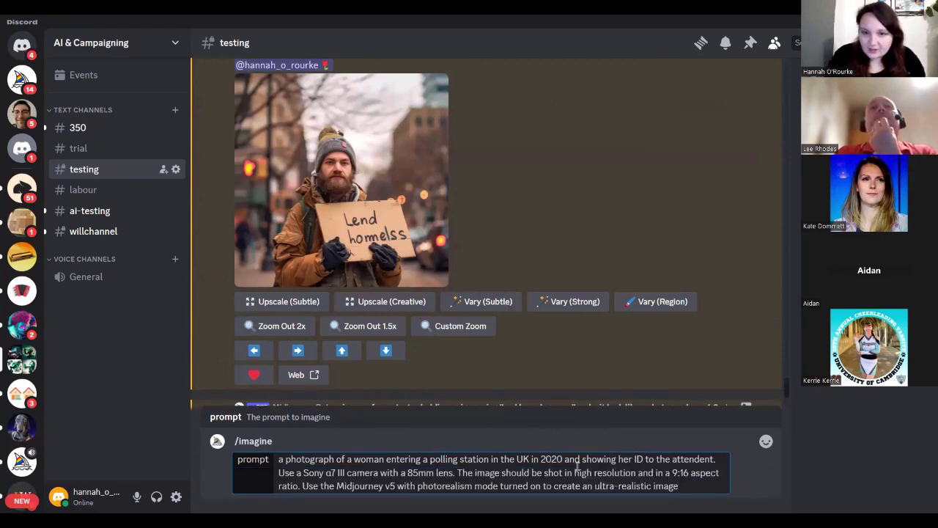
pyautogui.click(456, 472)
pyautogui.write('T')
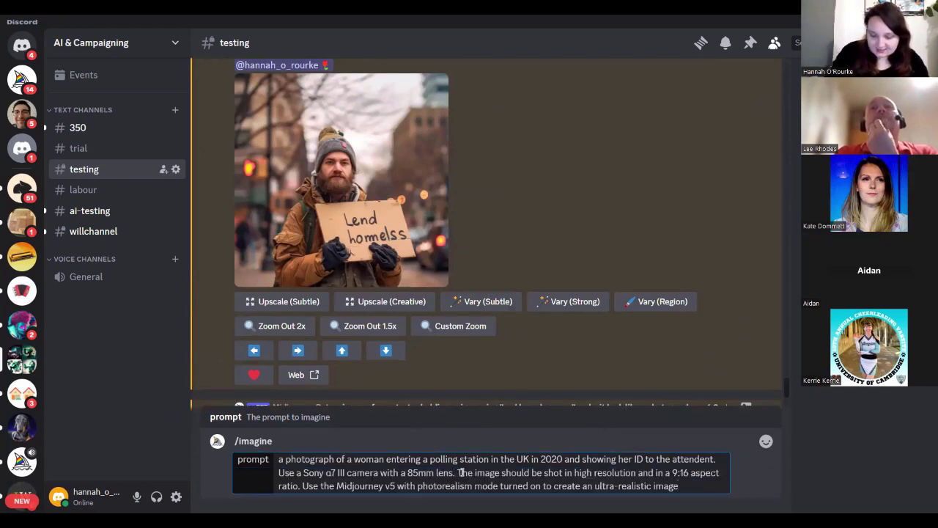
pyautogui.write('he image is being')
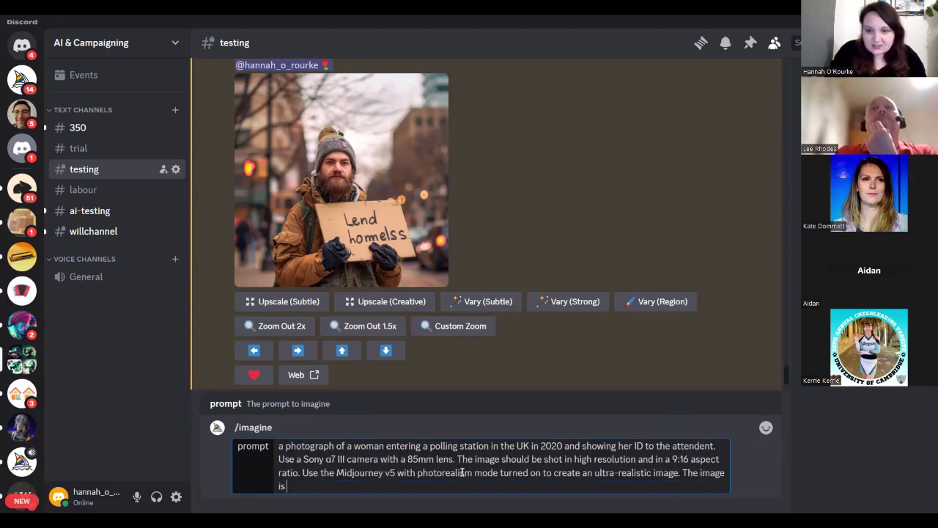
pyautogui.write(' used in a magazin')
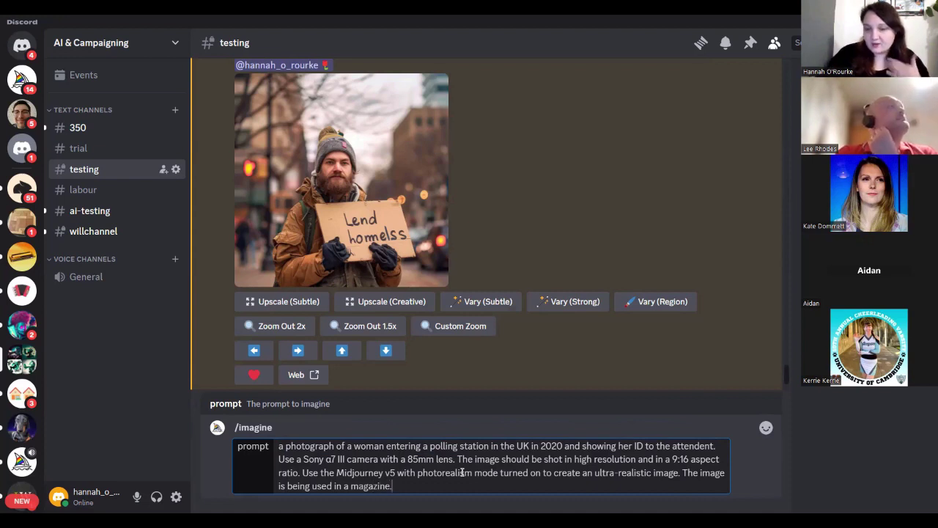
pyautogui.write('e.')
pyautogui.press('Return')
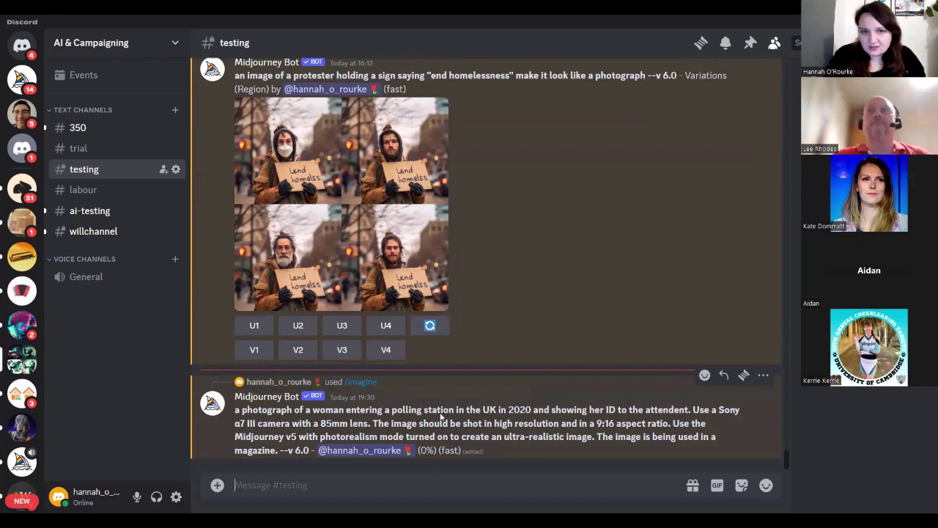
# - View the protester variations grid enlarged, then scroll up to the London skyline images
pyautogui.click(344, 208)
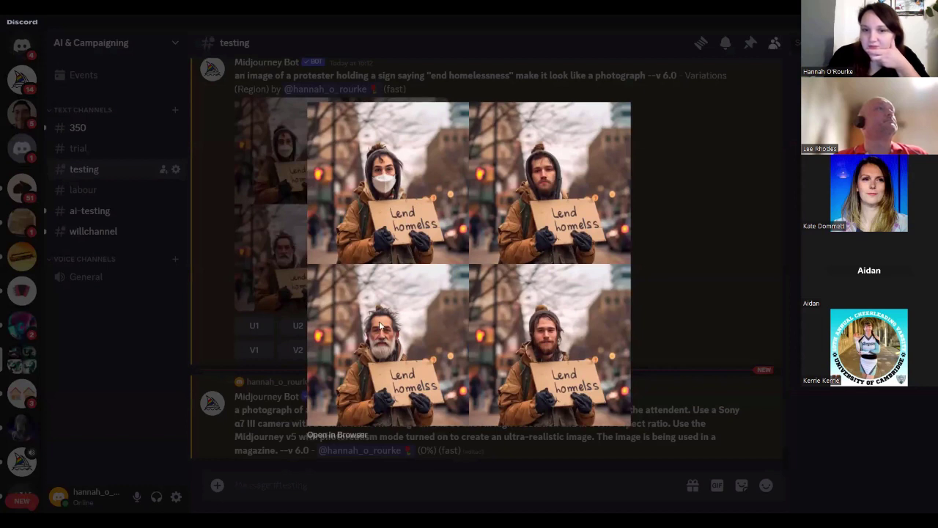
pyautogui.click(664, 276)
pyautogui.scroll(3, 533, 283)
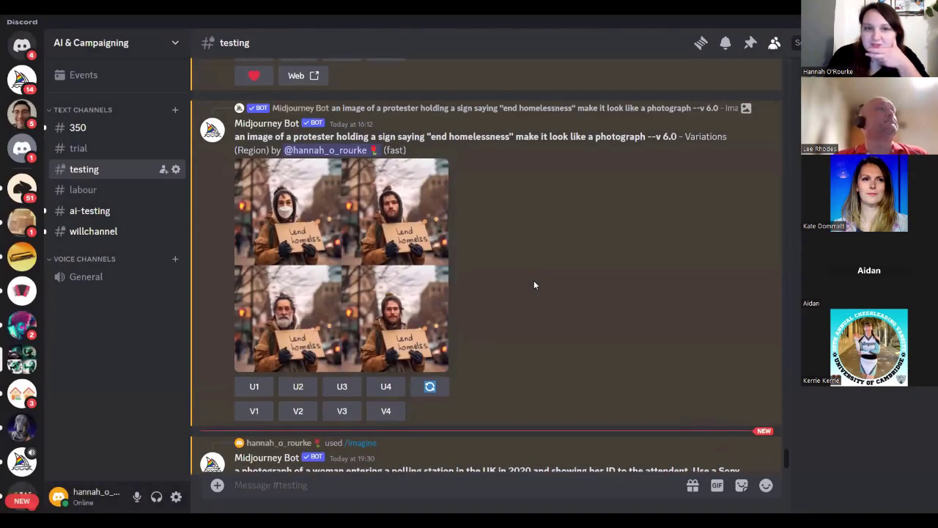
pyautogui.scroll(5, 551, 325)
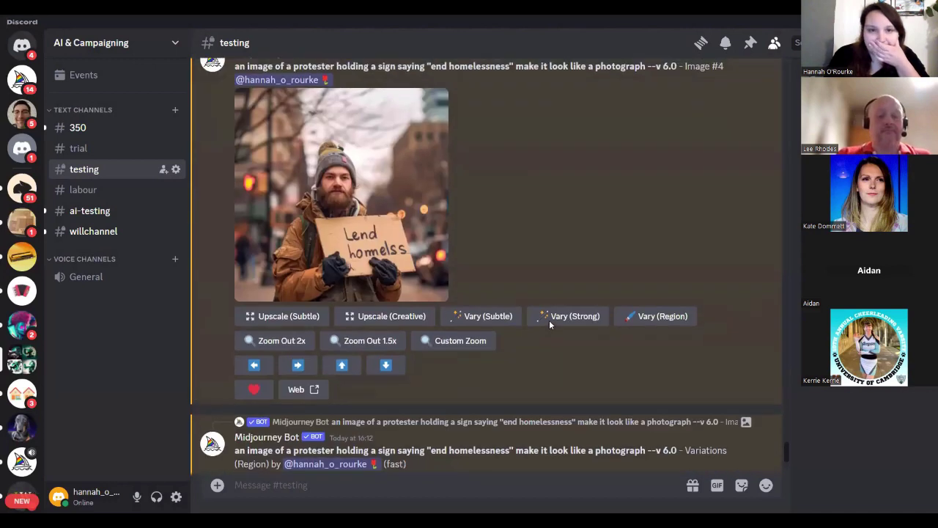
pyautogui.scroll(5, 550, 325)
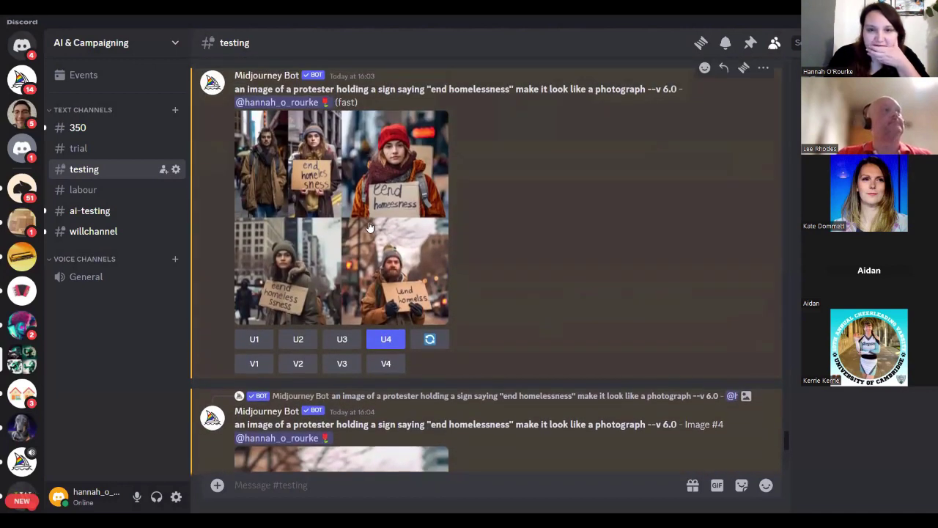
pyautogui.scroll(8, 371, 228)
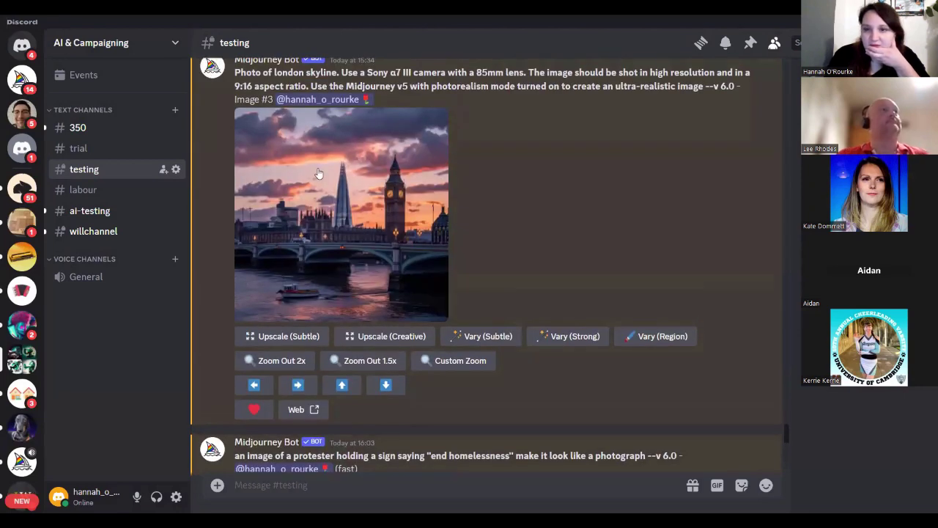
pyautogui.scroll(5, 311, 198)
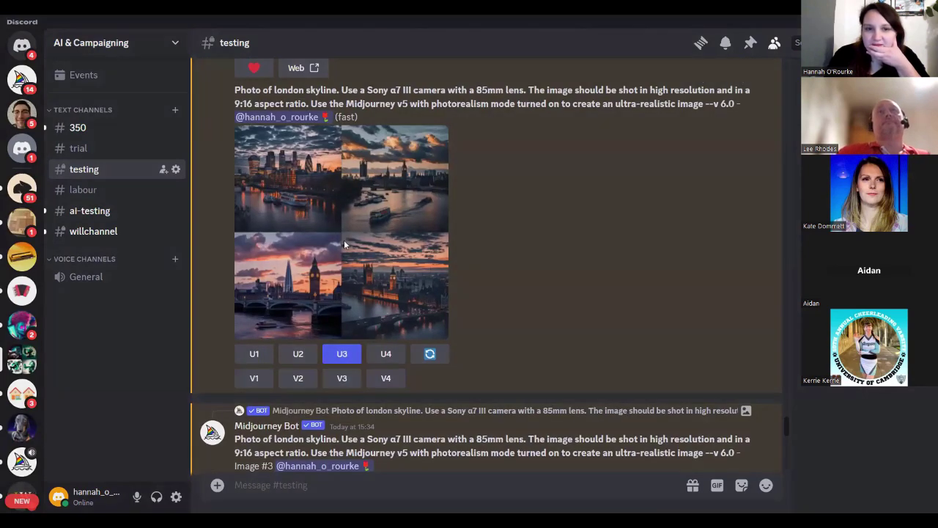
# - View the London skyline grid enlarged, then scroll back down to the finished polling-station grid
pyautogui.click(417, 293)
pyautogui.click(681, 285)
pyautogui.scroll(-10, 590, 313)
pyautogui.scroll(-8, 579, 336)
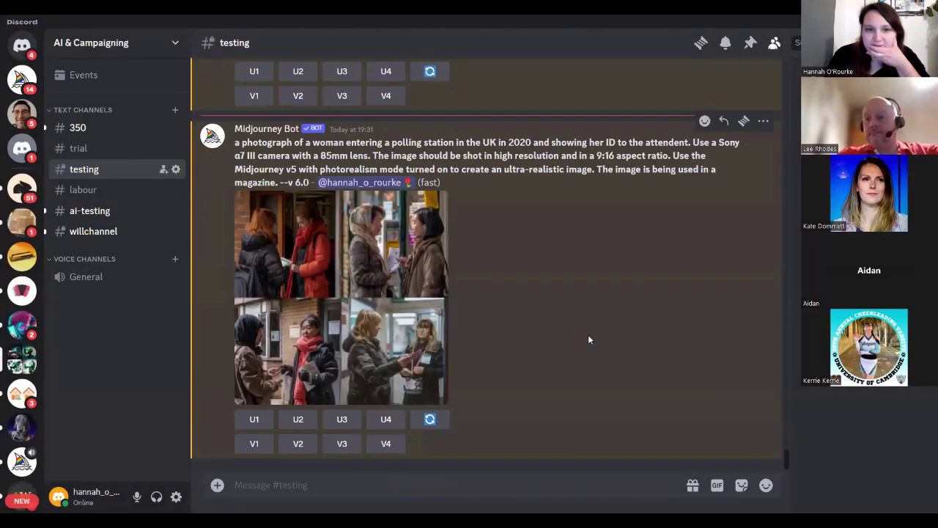
pyautogui.click(378, 295)
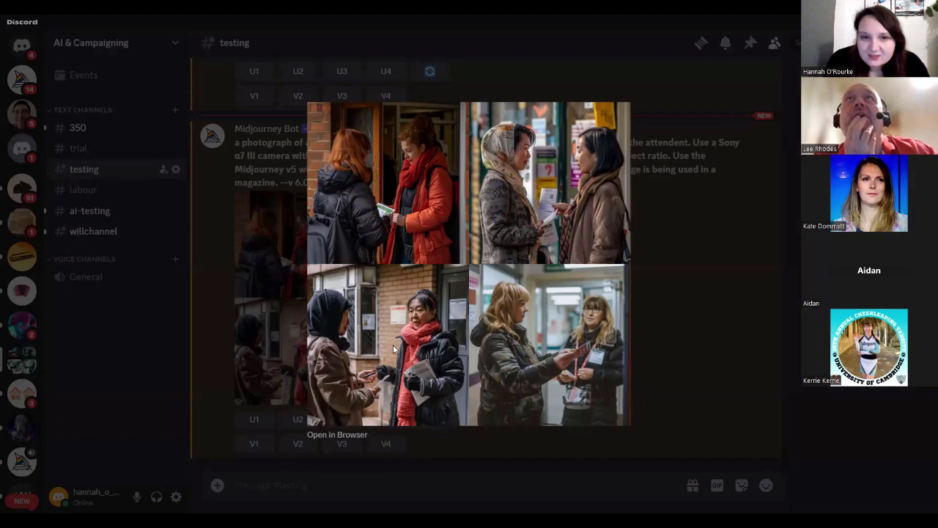
pyautogui.click(652, 338)
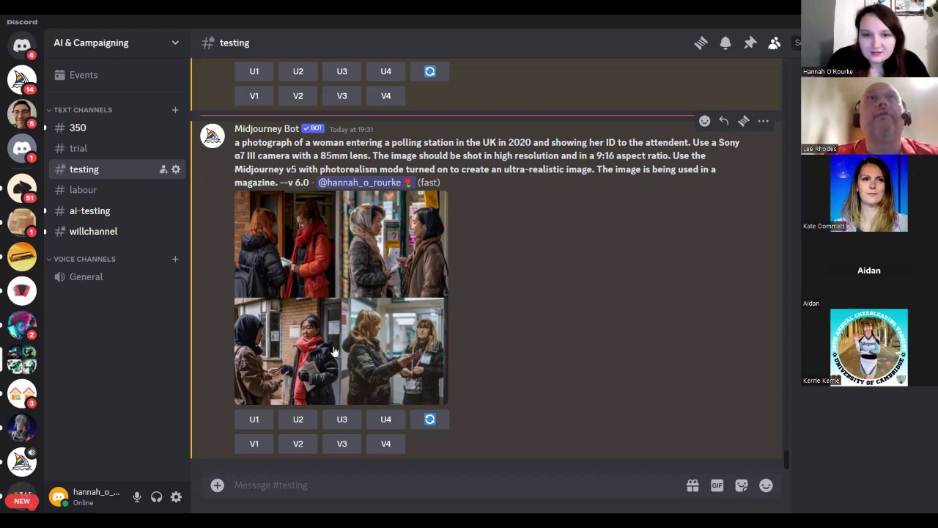
# - Request V4 variations of the fourth polling-station image, submitting the remix prompt unchanged
pyautogui.click(387, 445)
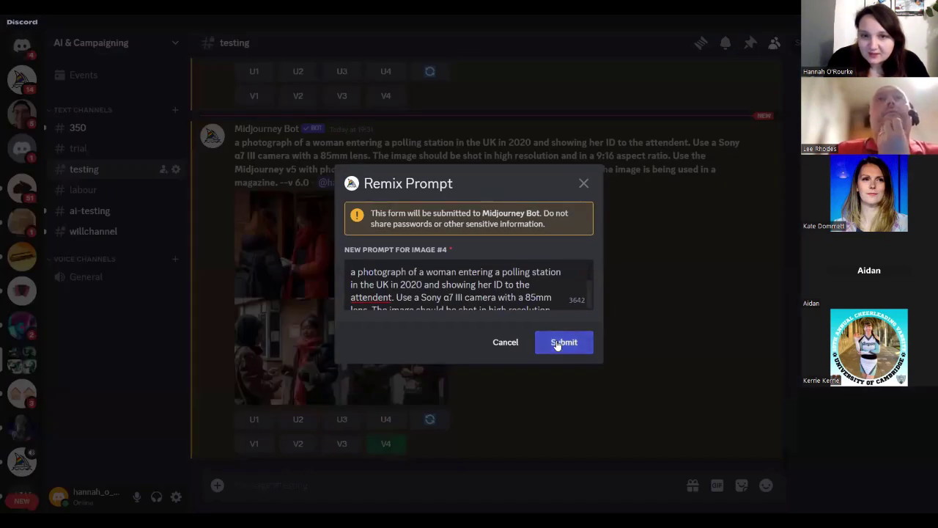
pyautogui.click(552, 345)
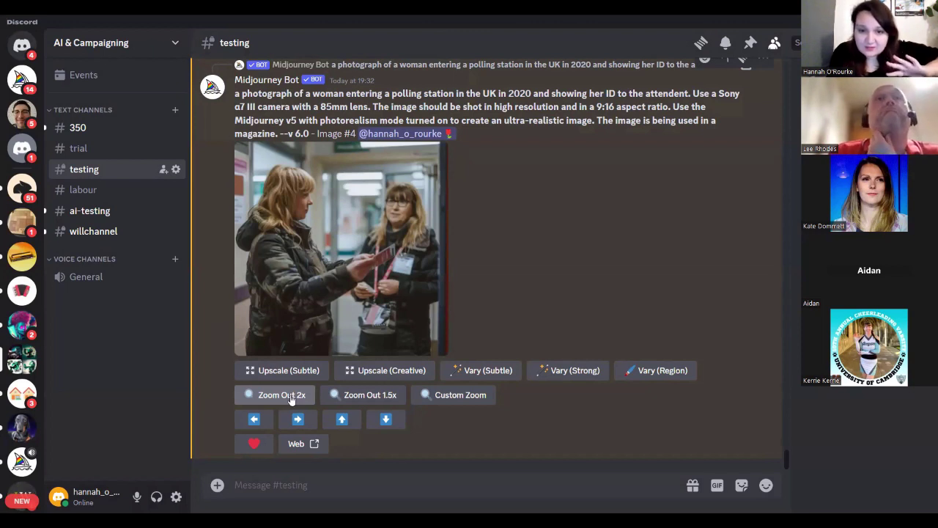
# - Zoom Image #4 out 2x and view the grid of wider polling-station shots
pyautogui.click(291, 397)
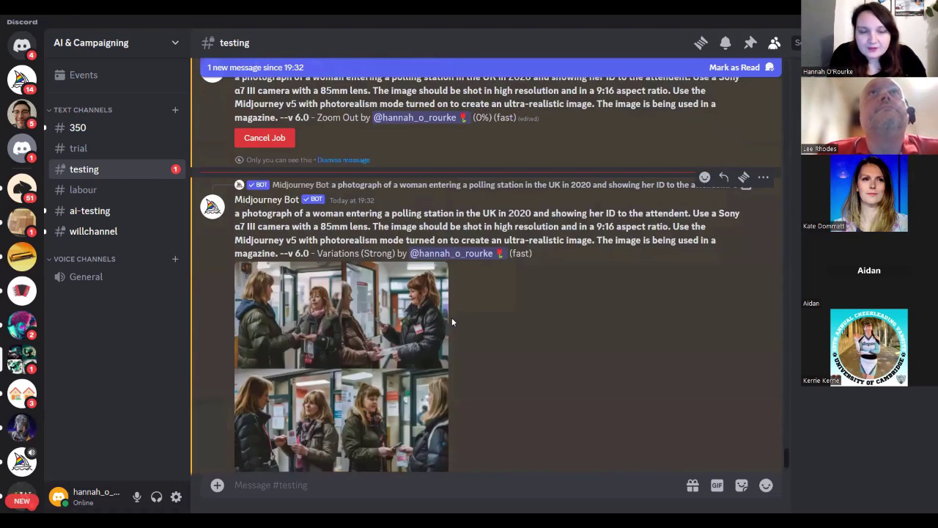
pyautogui.click(341, 278)
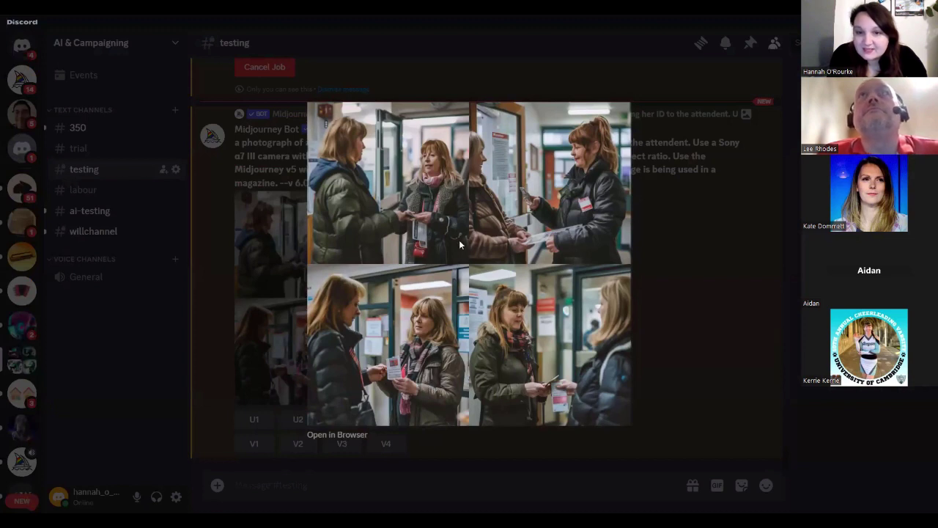
pyautogui.click(644, 288)
pyautogui.scroll(3, 510, 297)
pyautogui.scroll(3, 508, 298)
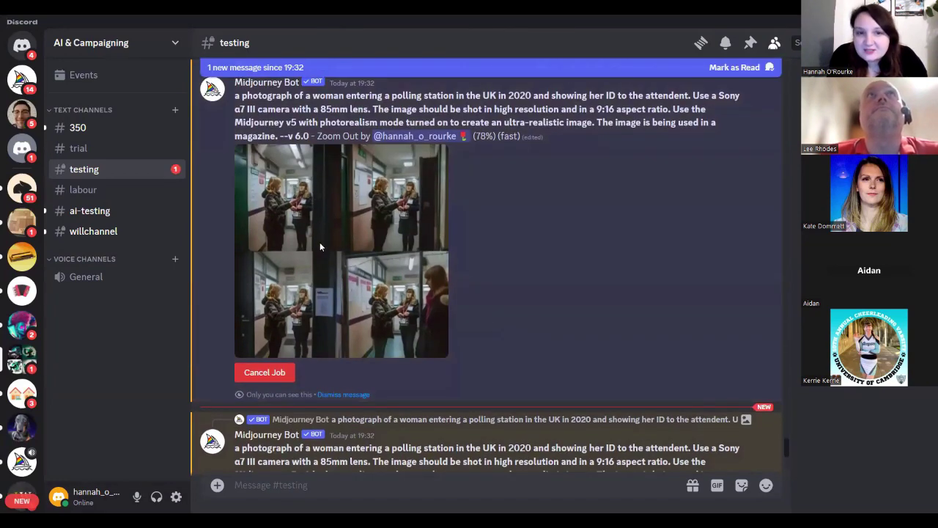
# - Enlarge the upscaled Image #4 and the Zoom Out grid to compare them, then return to Image #4
pyautogui.click(320, 242)
pyautogui.click(678, 240)
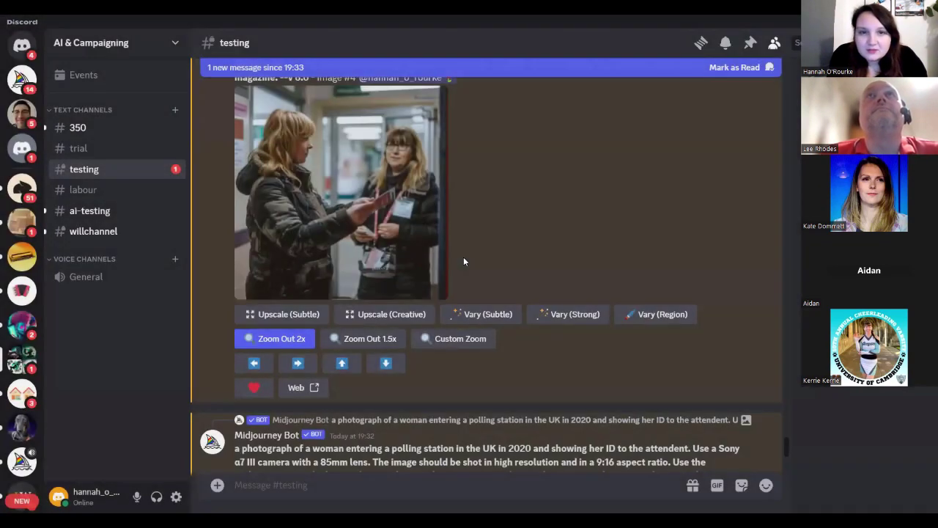
pyautogui.scroll(3, 464, 256)
pyautogui.scroll(-6, 486, 277)
pyautogui.scroll(-5, 506, 323)
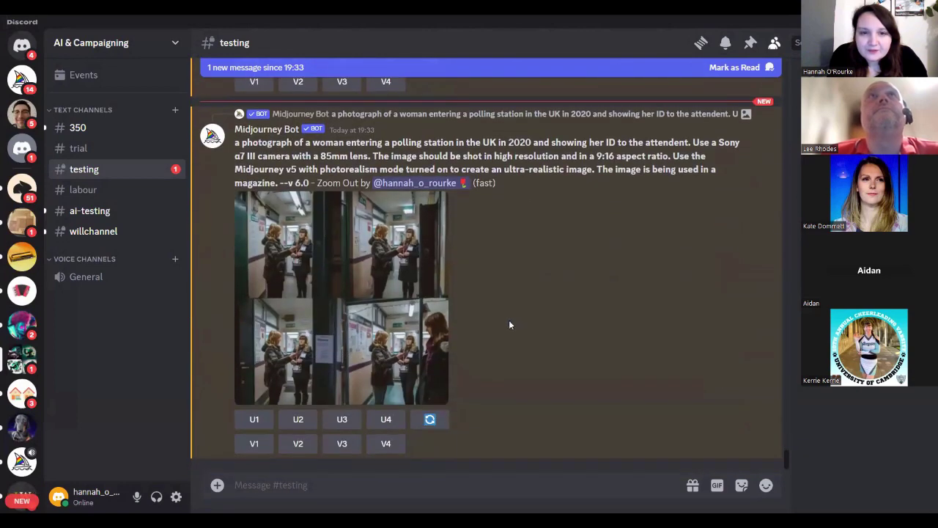
pyautogui.click(393, 323)
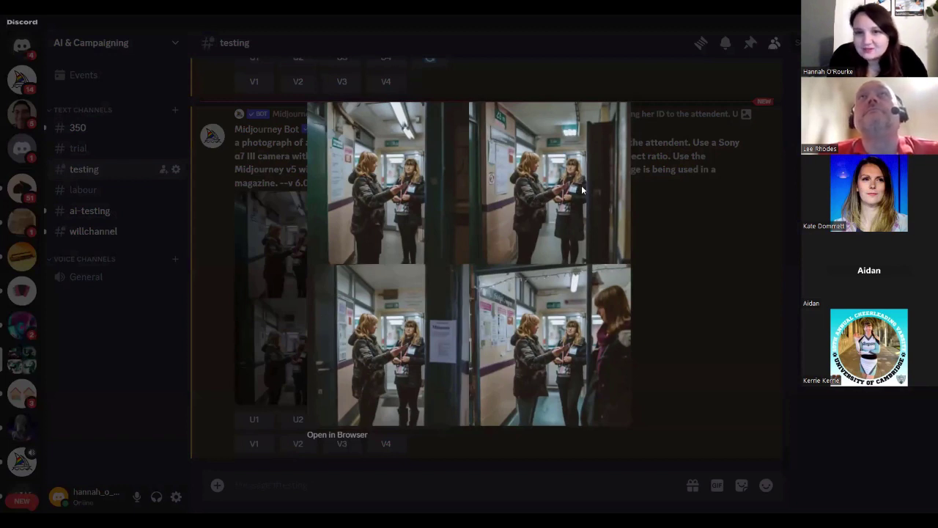
pyautogui.click(666, 274)
pyautogui.scroll(5, 576, 339)
pyautogui.scroll(-10, 550, 344)
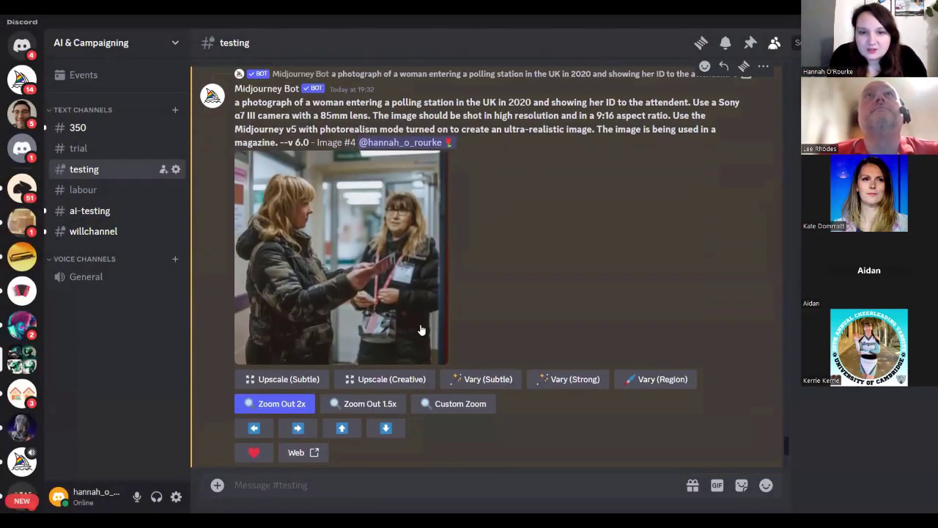
# - Use Vary (Region) on Image #4 to mark the left woman's head and submit the regeneration
pyautogui.click(655, 380)
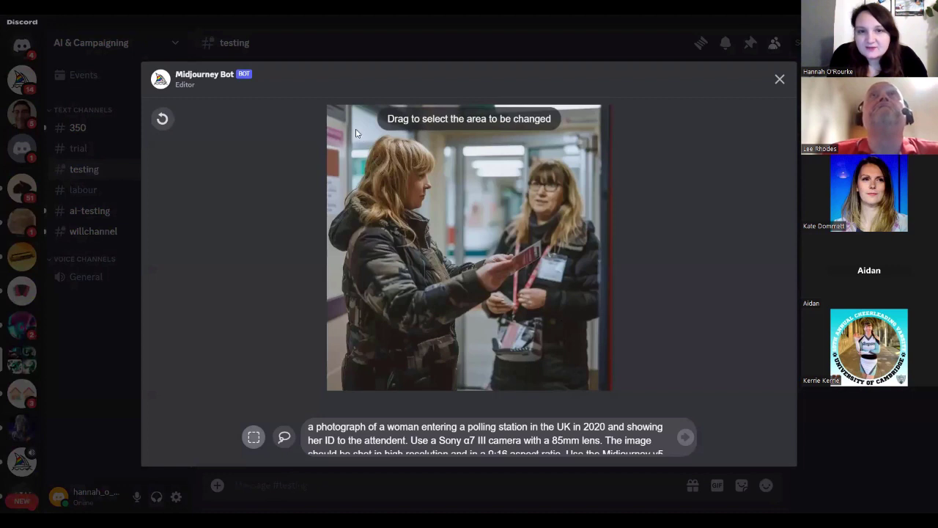
pyautogui.moveTo(356, 129); pyautogui.dragTo(445, 243)
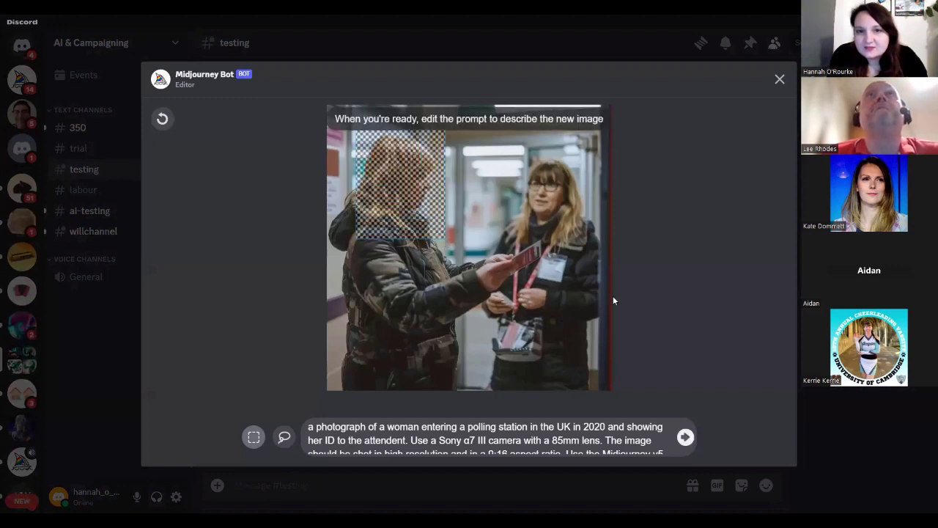
pyautogui.click(685, 437)
pyautogui.press('Escape')
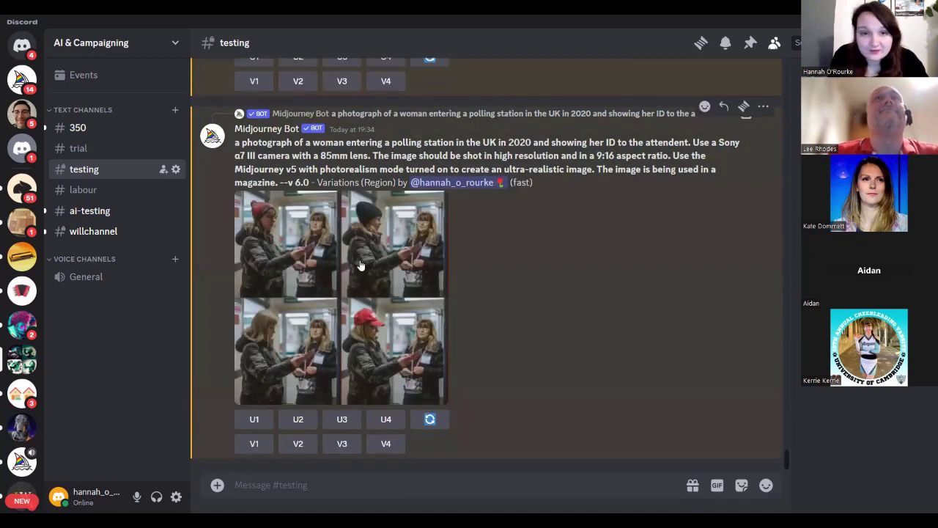
pyautogui.click(359, 260)
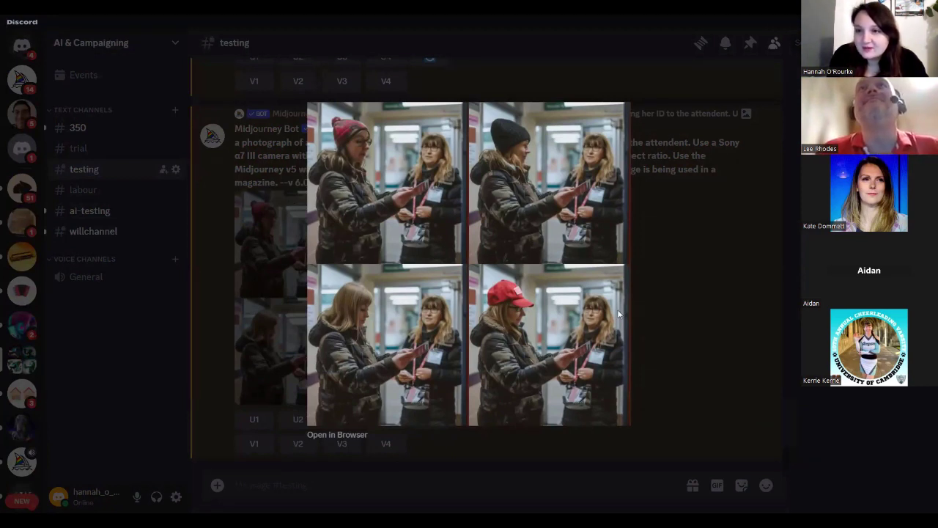
pyautogui.click(690, 319)
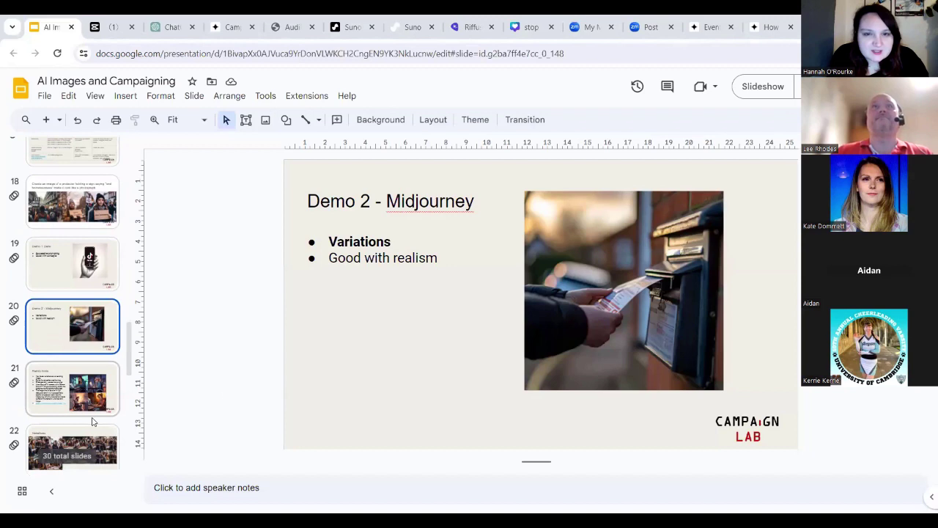
# - Advance to the Handy hints slide and highlight its photorealism hint text
pyautogui.press('Down')
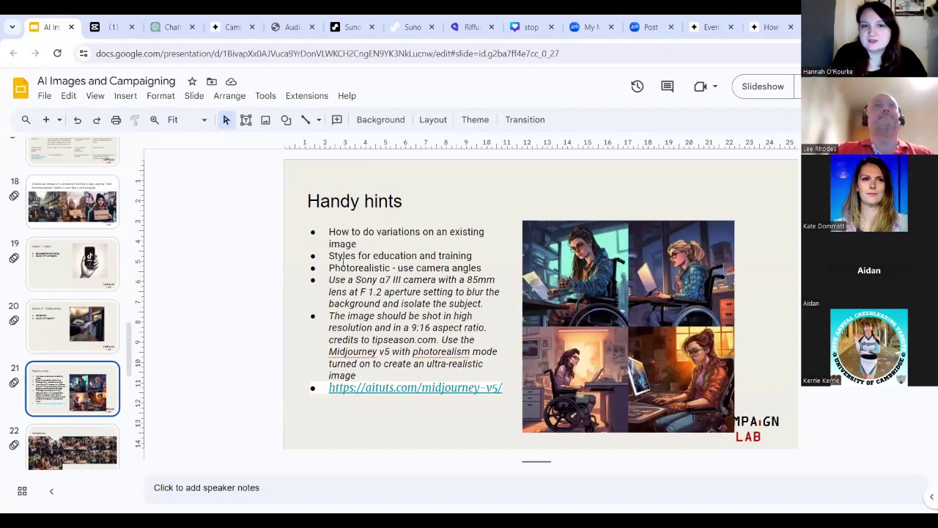
pyautogui.moveTo(328, 269); pyautogui.dragTo(444, 321)
pyautogui.press('Right')
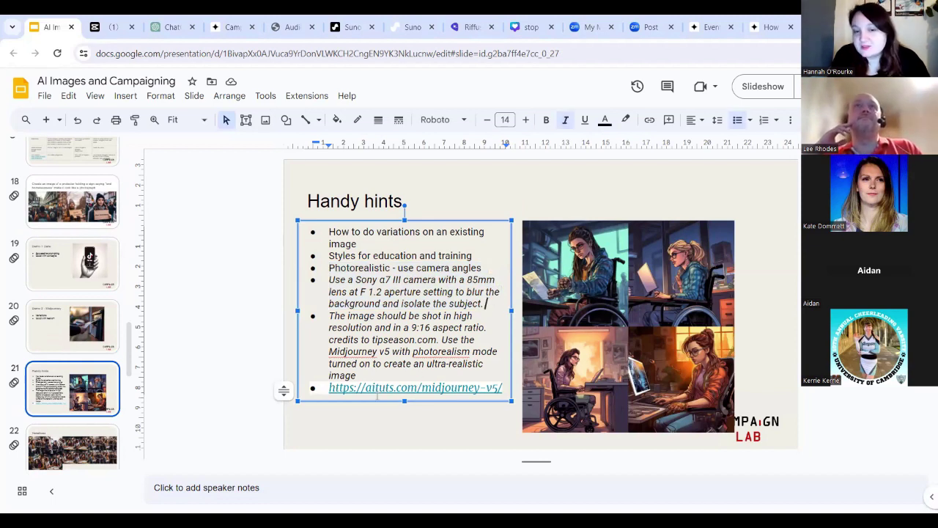
pyautogui.scroll(-3, 108, 401)
# - Step through Variations and Limits to the Demo 3: Canva possibilities slide and present it full screen
pyautogui.click(62, 273)
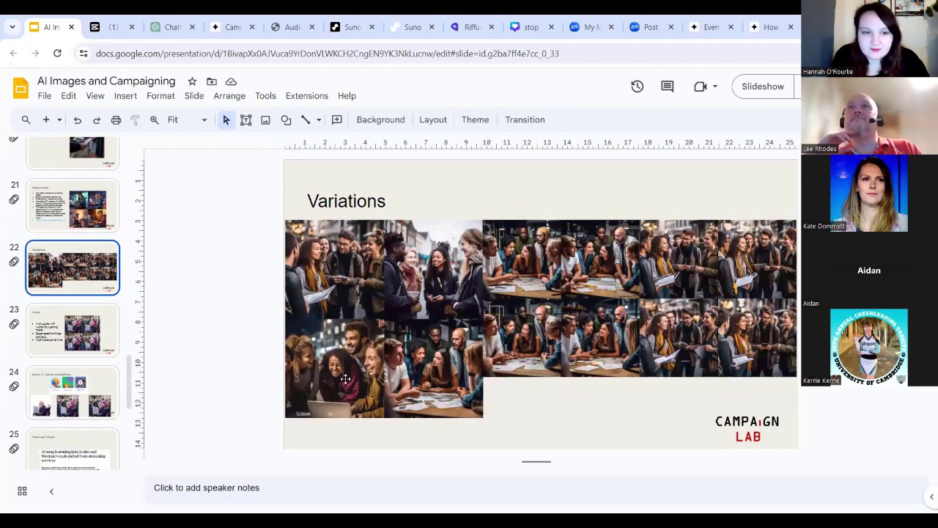
pyautogui.click(55, 340)
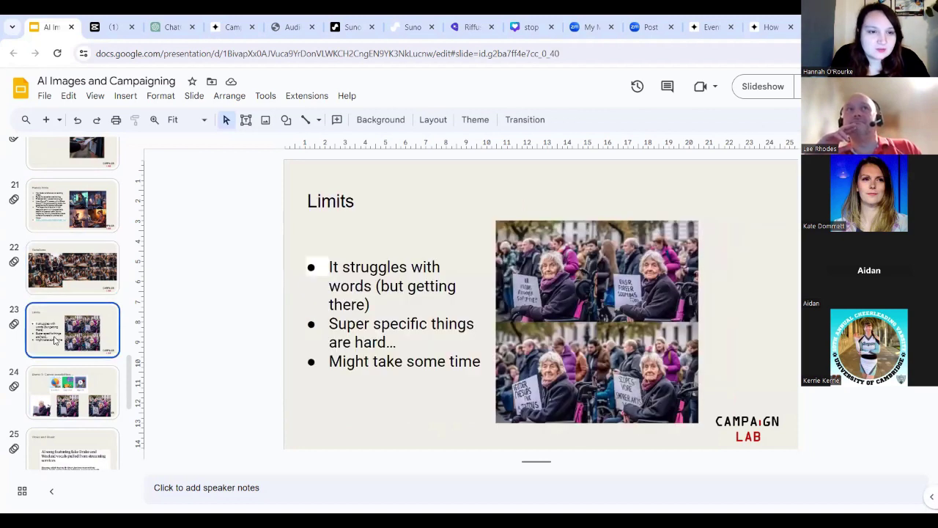
pyautogui.click(88, 392)
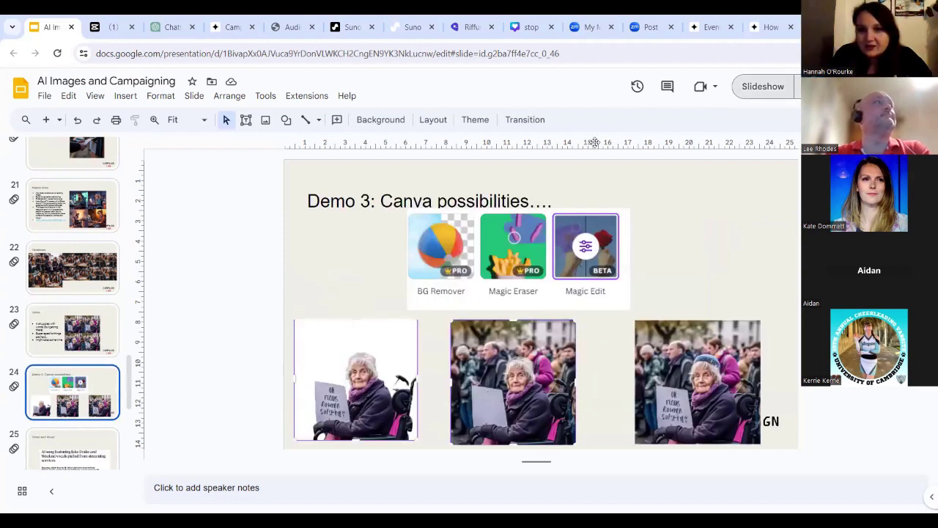
pyautogui.hotkey('ctrl', 'F5')
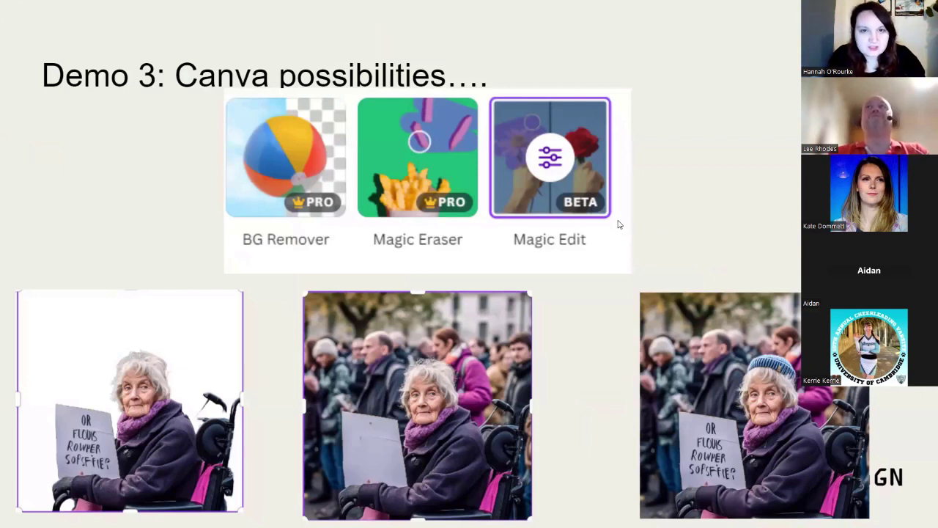
pyautogui.press('Escape')
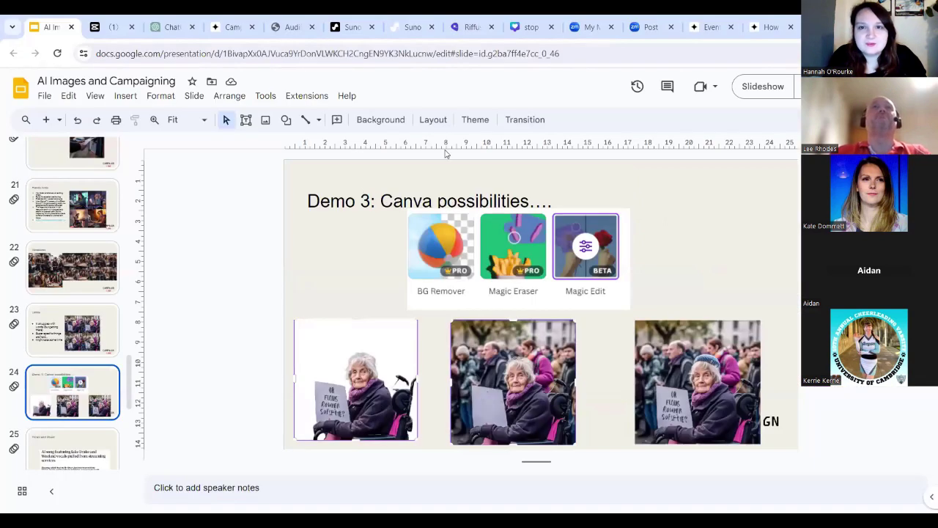
# - In the stop vaccines design, remove the page 4 photo's background with BG Remover, then undo it
pyautogui.click(526, 29)
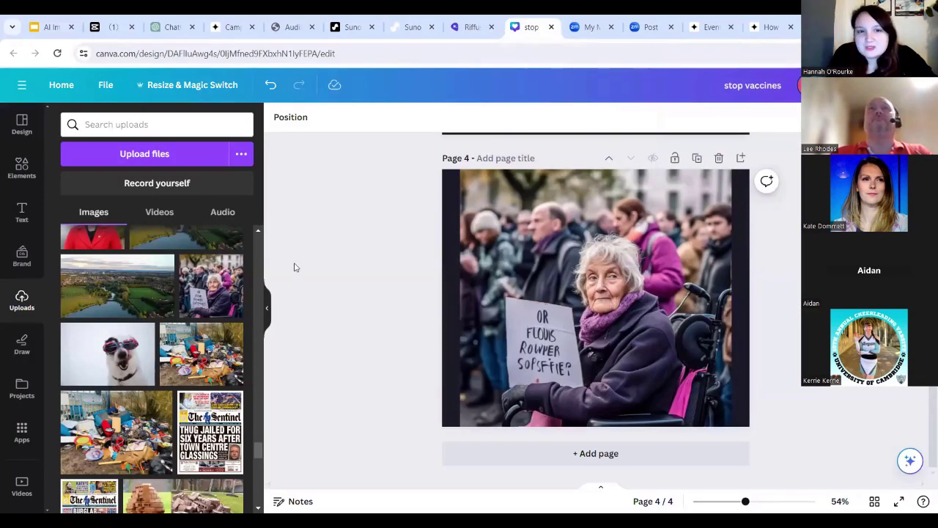
pyautogui.click(637, 283)
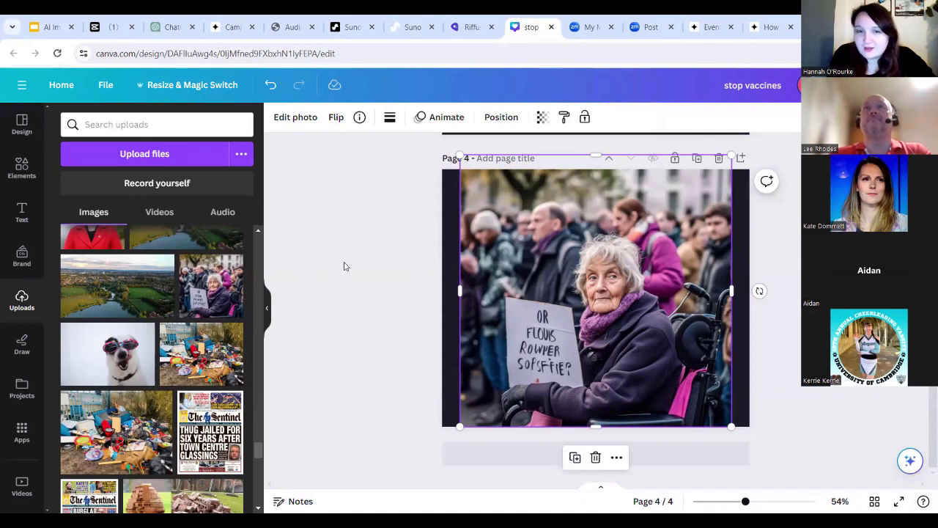
pyautogui.click(297, 118)
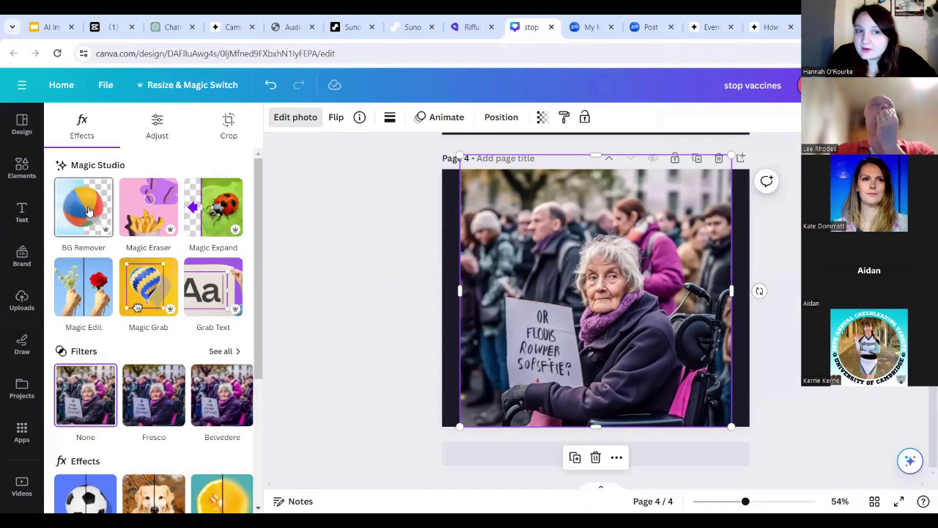
pyautogui.click(88, 211)
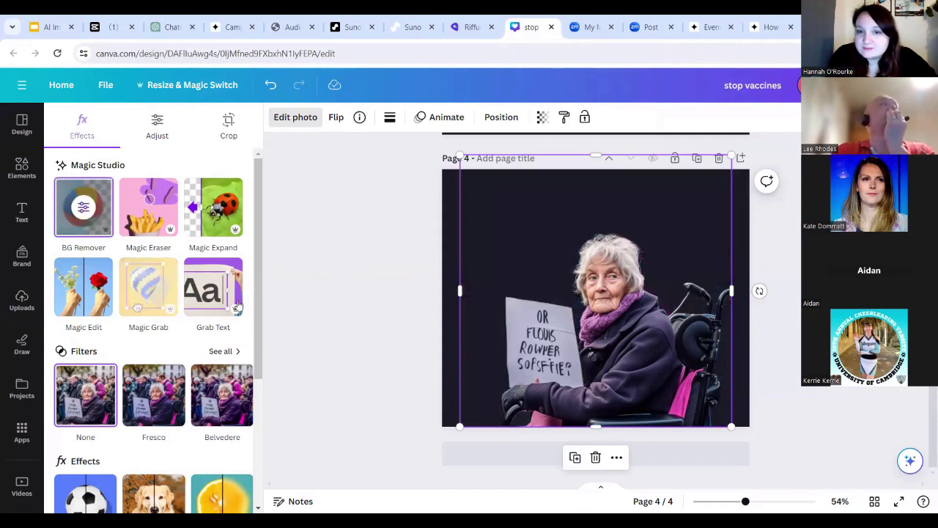
pyautogui.click(271, 86)
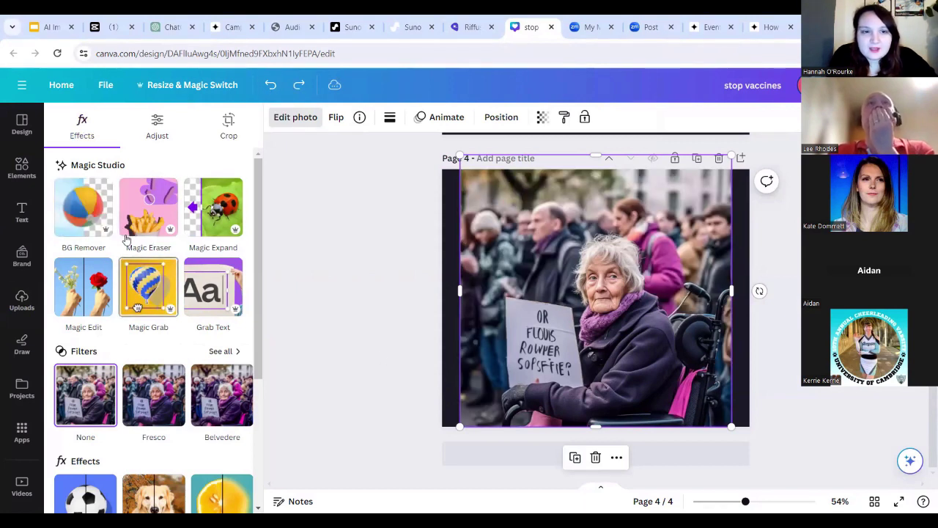
# - Brush away the protest sign's lettering and drawing with Magic Eraser
pyautogui.click(144, 219)
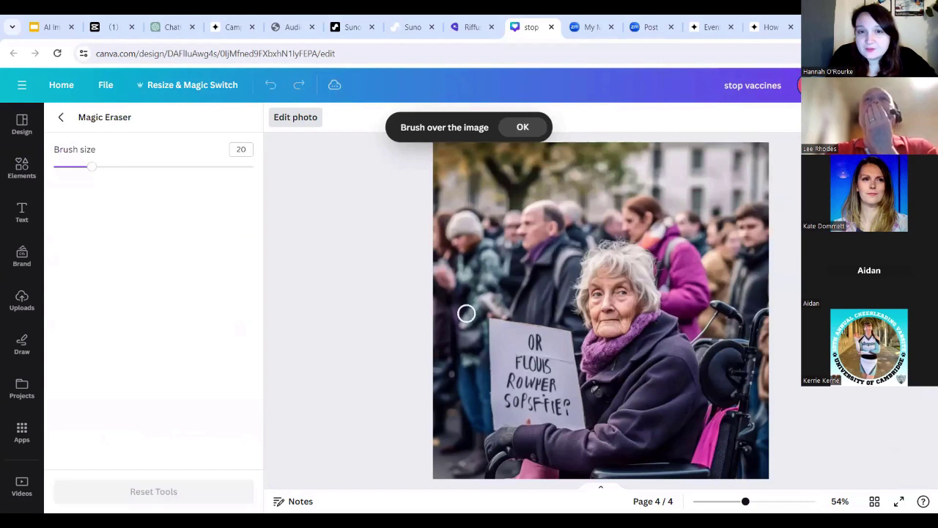
pyautogui.moveTo(512, 356)
pyautogui.mouseDown()
pyautogui.moveTo(530, 343)
pyautogui.moveTo(508, 398)
pyautogui.moveTo(555, 398)
pyautogui.moveTo(533, 407)
pyautogui.moveTo(566, 408)
pyautogui.moveTo(540, 383)
pyautogui.moveTo(551, 372)
pyautogui.moveTo(541, 339)
pyautogui.mouseUp()
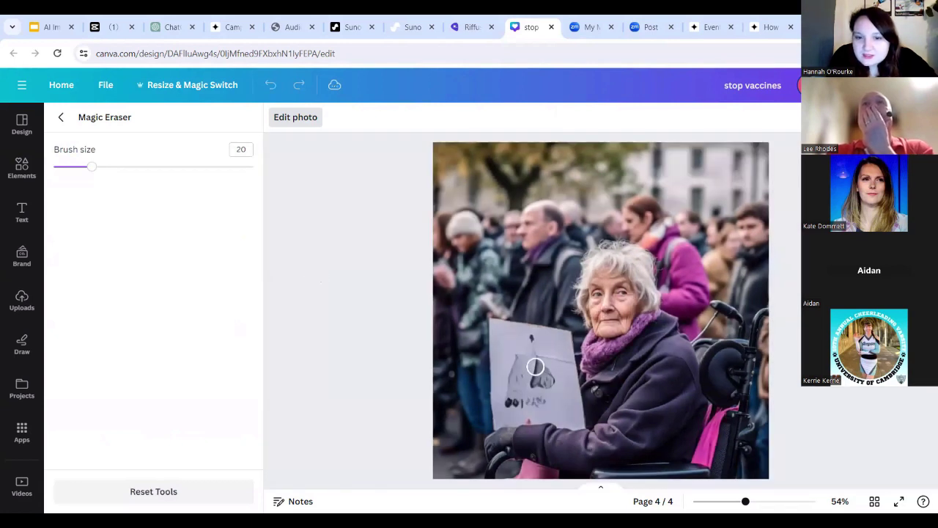
pyautogui.moveTo(542, 367)
pyautogui.mouseDown()
pyautogui.moveTo(520, 378)
pyautogui.moveTo(534, 387)
pyautogui.moveTo(510, 402)
pyautogui.moveTo(566, 401)
pyautogui.moveTo(557, 354)
pyautogui.moveTo(528, 338)
pyautogui.moveTo(510, 341)
pyautogui.moveTo(513, 390)
pyautogui.moveTo(519, 362)
pyautogui.moveTo(535, 354)
pyautogui.moveTo(551, 384)
pyautogui.moveTo(531, 376)
pyautogui.moveTo(525, 350)
pyautogui.mouseUp()
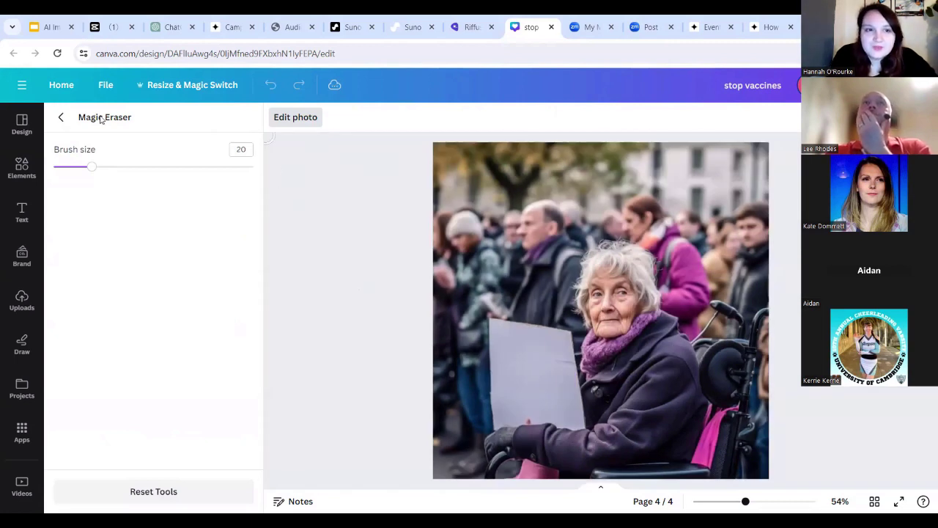
pyautogui.click(61, 117)
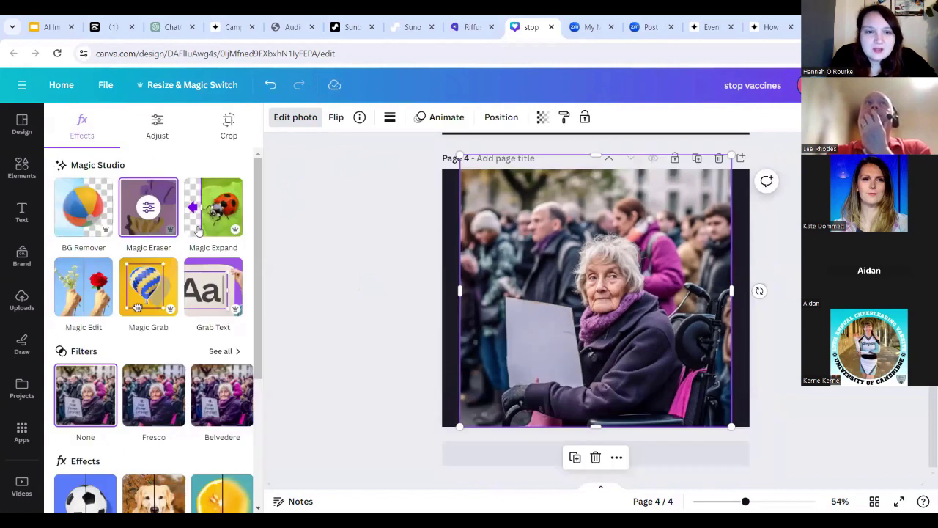
# - In Magic Edit, brush over the woman's hair and generate results for 'Add a woolly hat'
pyautogui.click(84, 287)
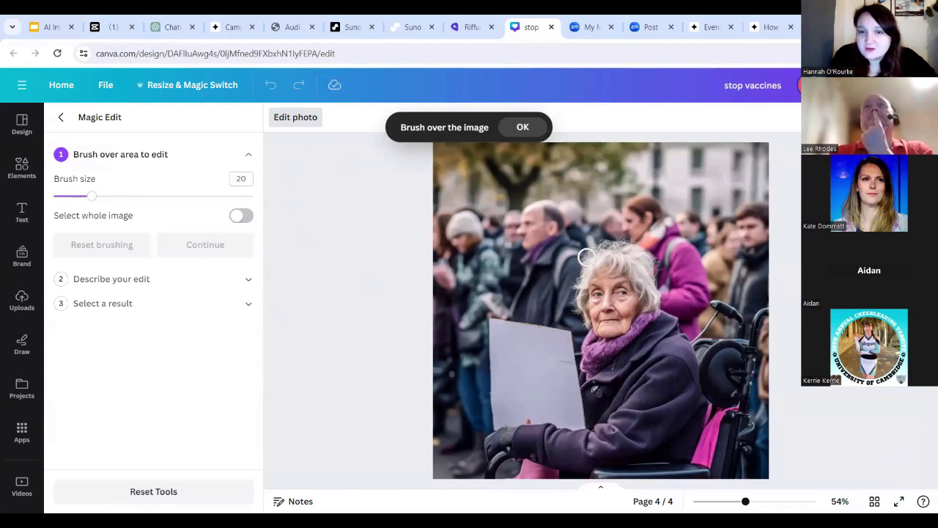
pyautogui.moveTo(586, 256)
pyautogui.mouseDown()
pyautogui.moveTo(643, 246)
pyautogui.moveTo(644, 256)
pyautogui.moveTo(596, 256)
pyautogui.moveTo(603, 243)
pyautogui.moveTo(640, 236)
pyautogui.moveTo(594, 239)
pyautogui.mouseUp()
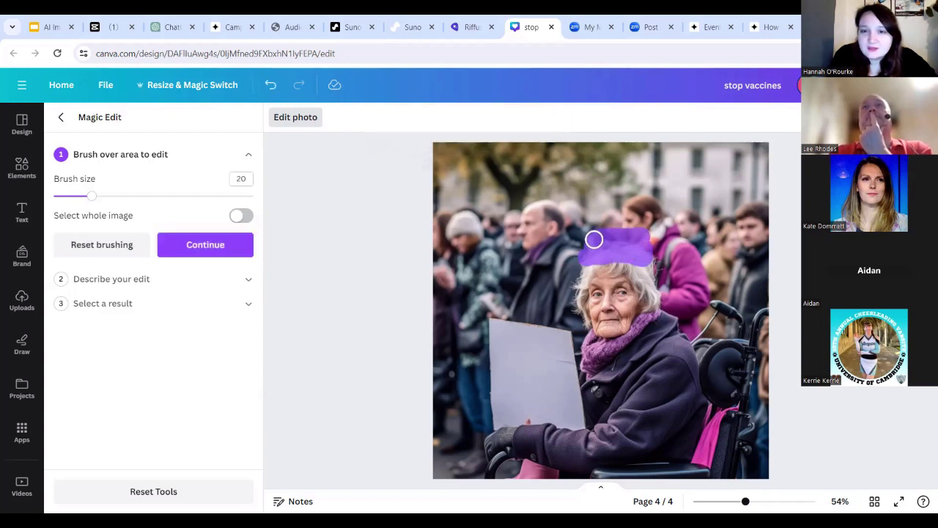
pyautogui.click(113, 280)
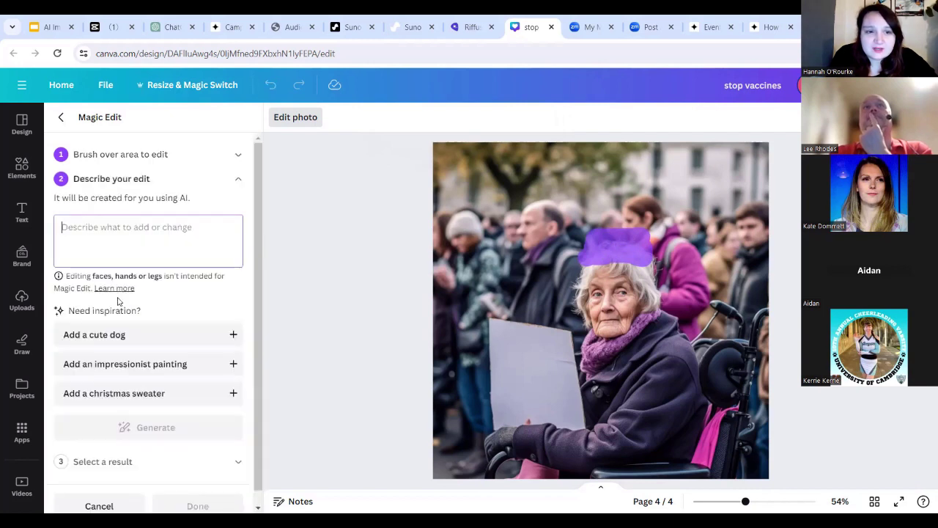
pyautogui.write('Add a woolly hat')
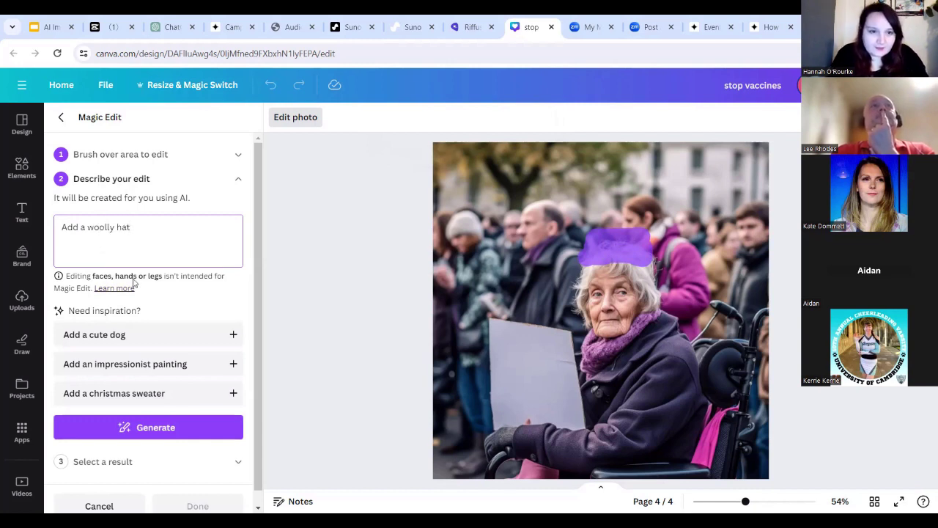
pyautogui.scroll(-1, 135, 283)
pyautogui.click(86, 417)
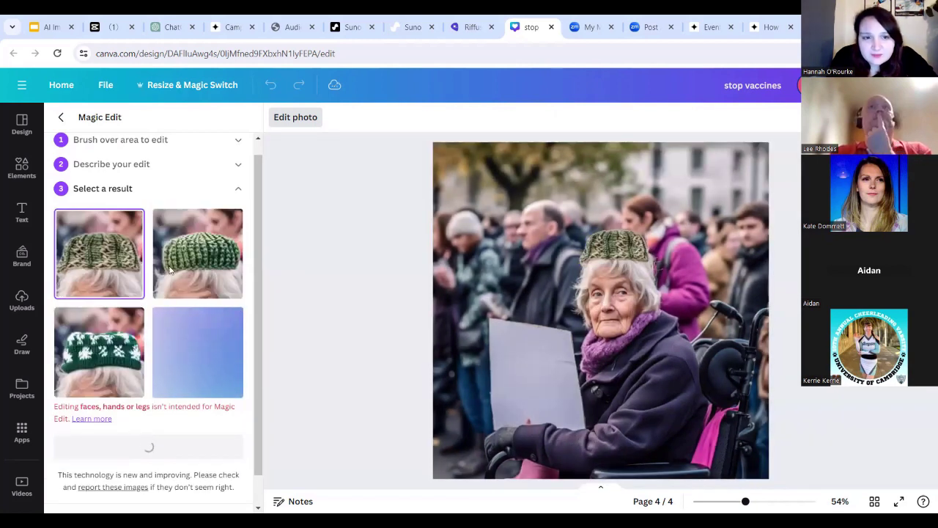
# - Compare the generated hats and apply the green-and-white patterned woolly hat
pyautogui.click(170, 271)
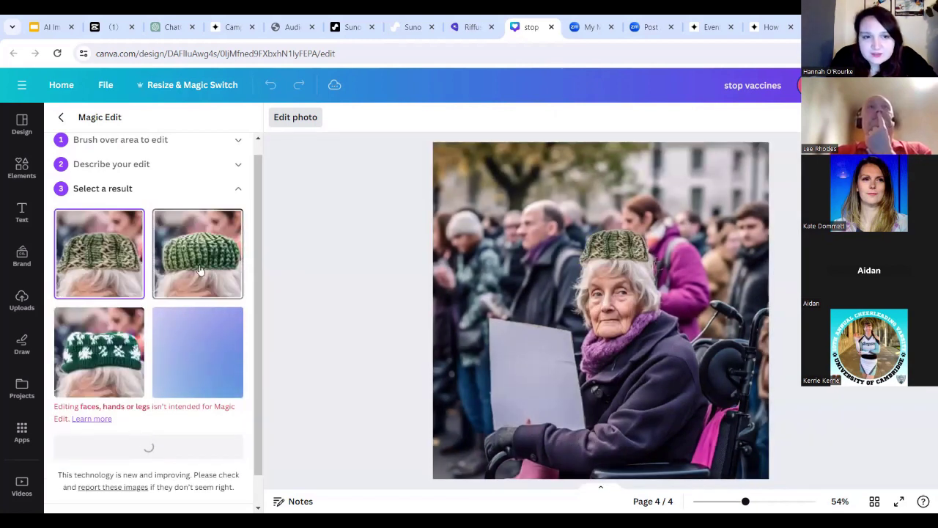
pyautogui.click(120, 348)
pyautogui.click(204, 347)
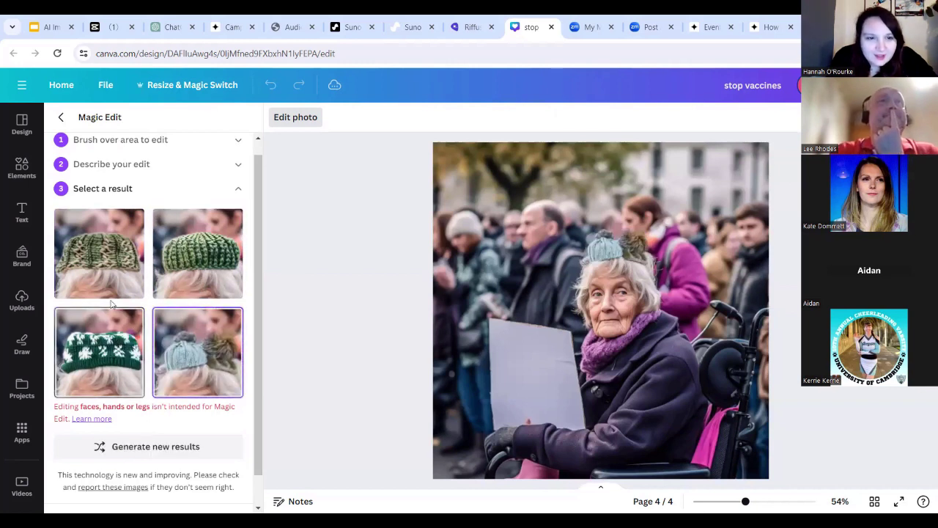
pyautogui.click(121, 353)
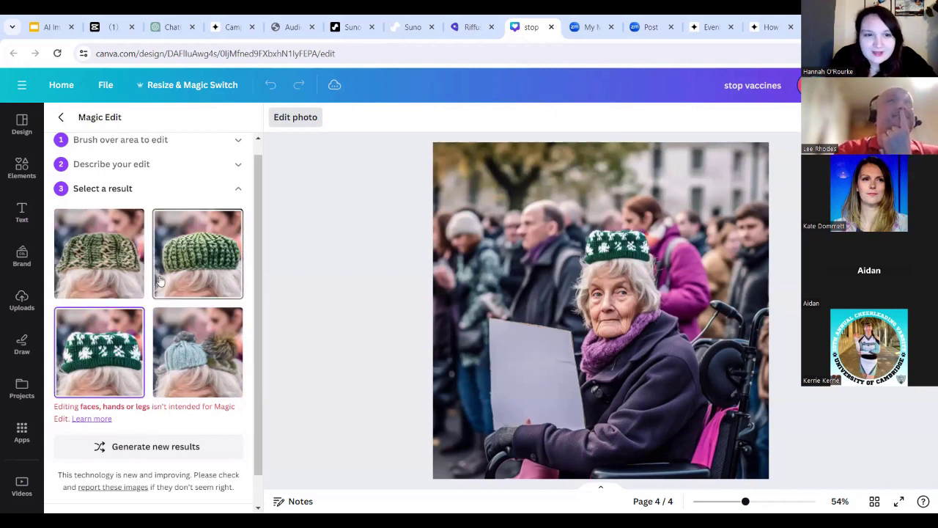
pyautogui.click(212, 493)
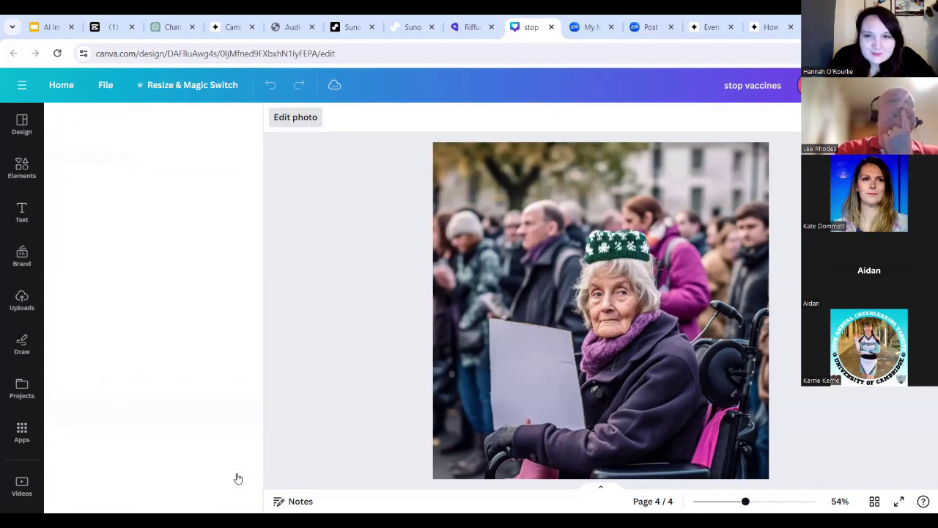
# - Extract the woman with Magic Grab and drag her into a more central position on page 4
pyautogui.click(306, 117)
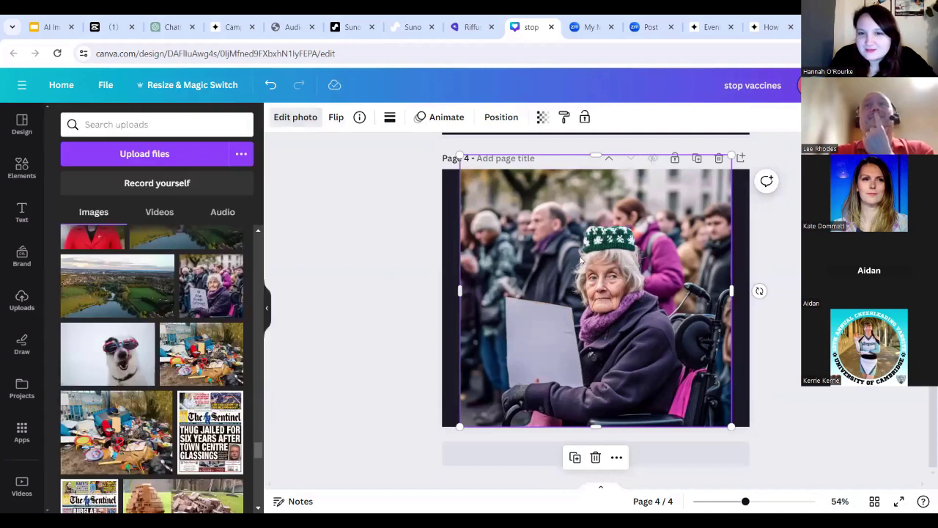
pyautogui.click(292, 117)
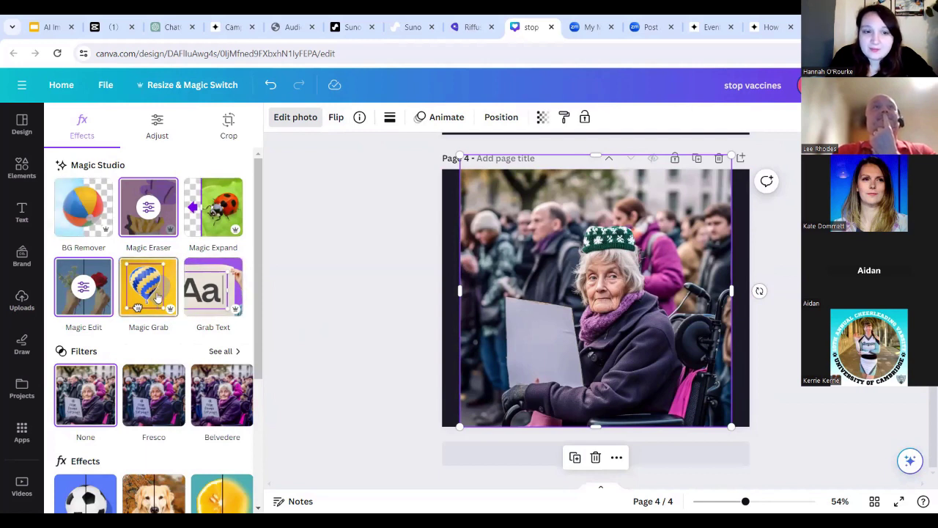
pyautogui.click(156, 296)
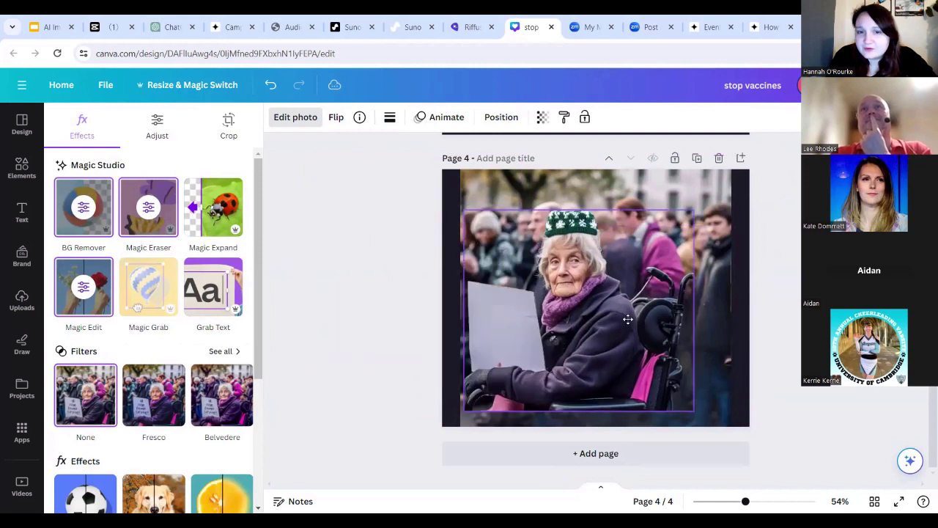
pyautogui.moveTo(642, 318); pyautogui.dragTo(612, 270)
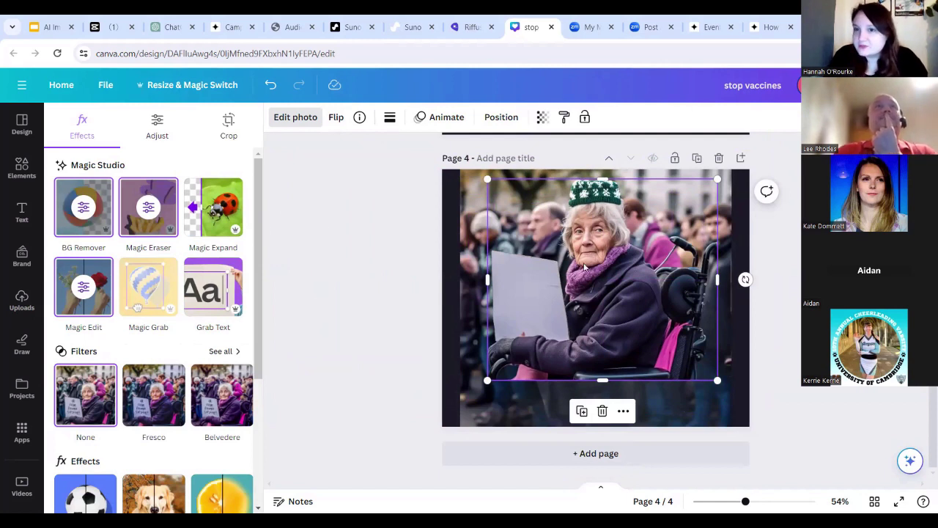
pyautogui.moveTo(636, 290); pyautogui.dragTo(651, 323)
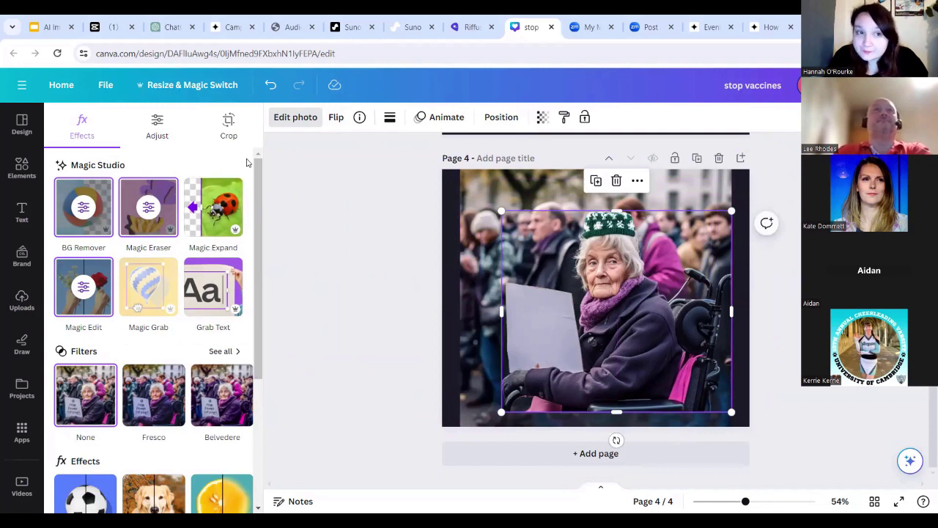
# - Present the AI Images and Campaigning deck from the Video and Music slide, advancing to Demo 4 - Capcut
pyautogui.click(48, 29)
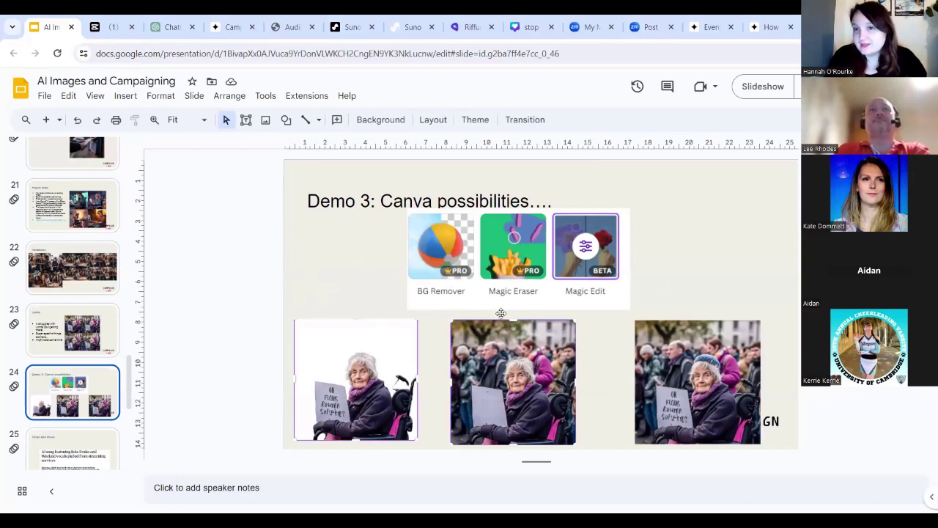
pyautogui.scroll(-1, 89, 371)
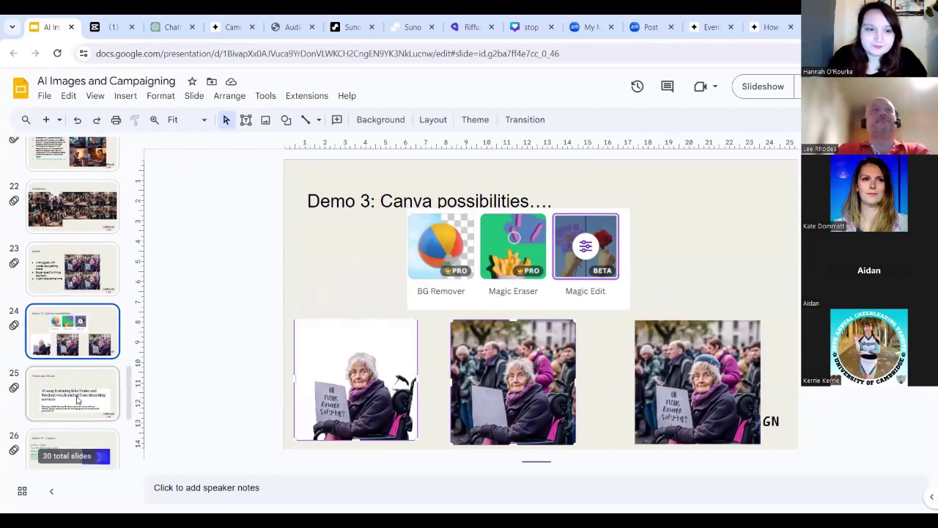
pyautogui.click(79, 385)
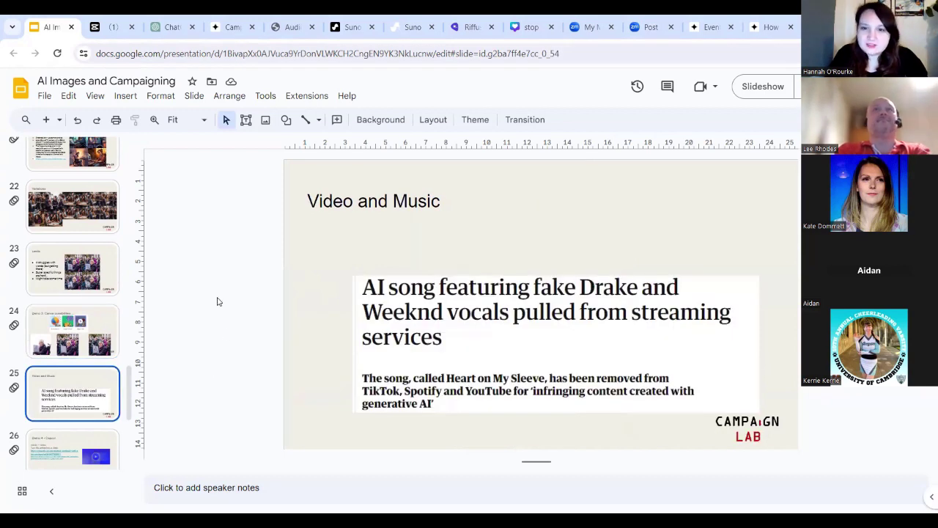
pyautogui.press('Down')
pyautogui.press('Up')
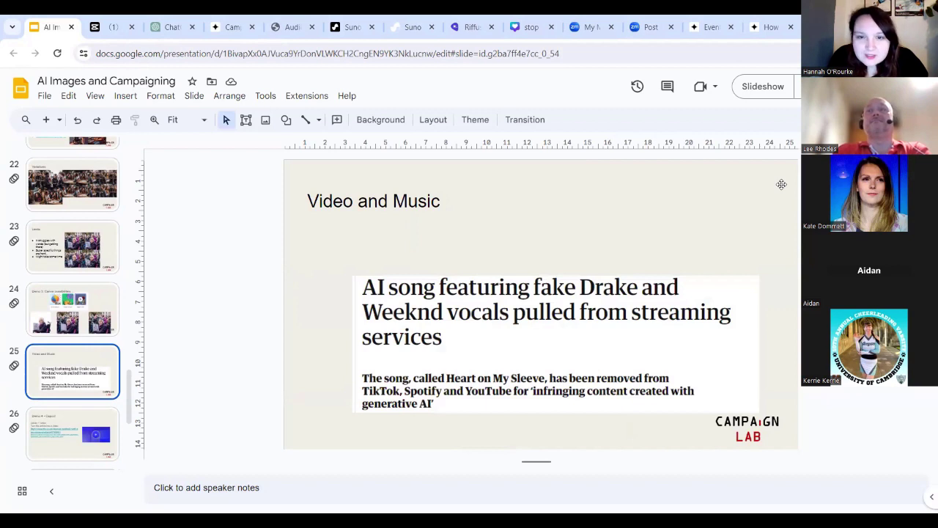
pyautogui.hotkey('ctrl', 'F5')
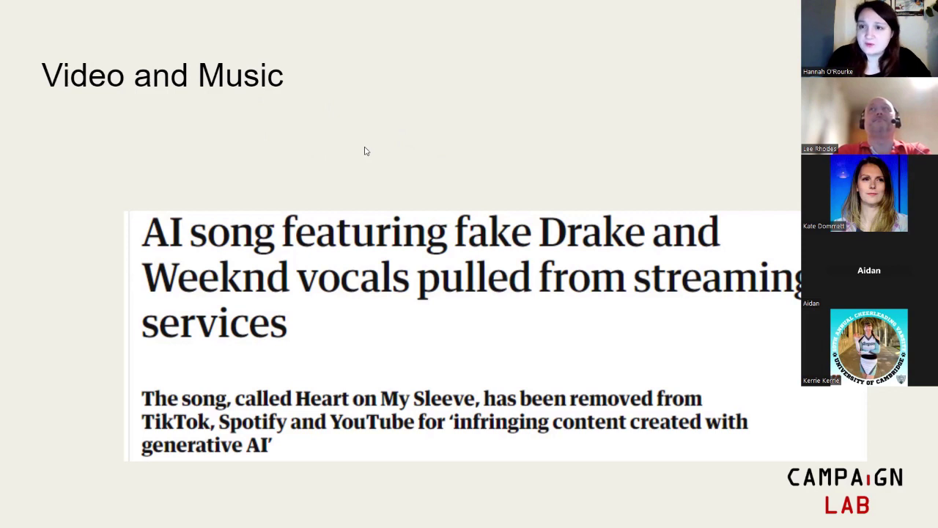
pyautogui.press('Right')
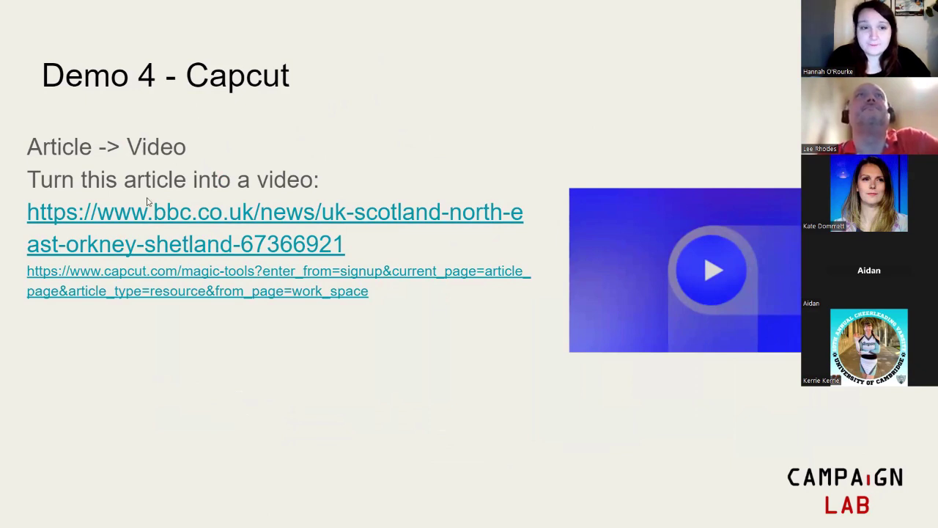
# - Open the linked BBC article on Shell suing Greenpeace and copy its body text
pyautogui.click(277, 246)
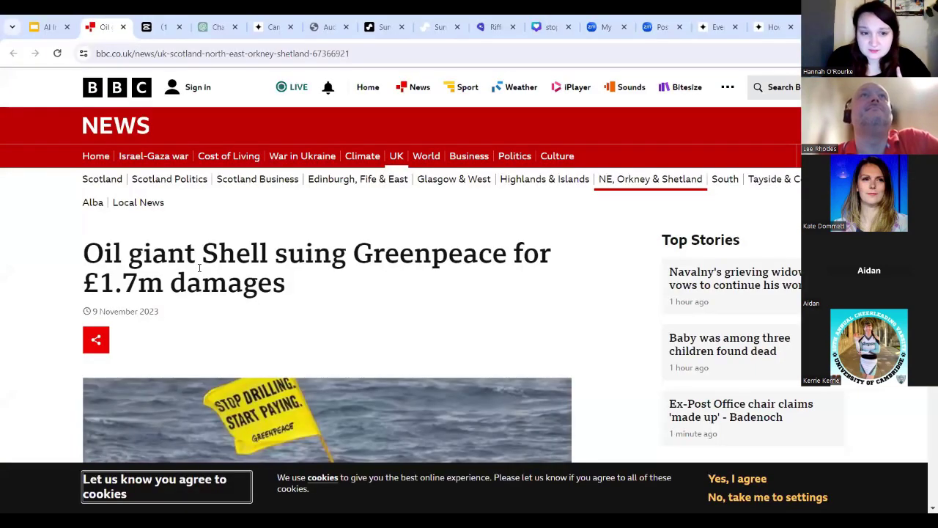
pyautogui.scroll(-2, 199, 267)
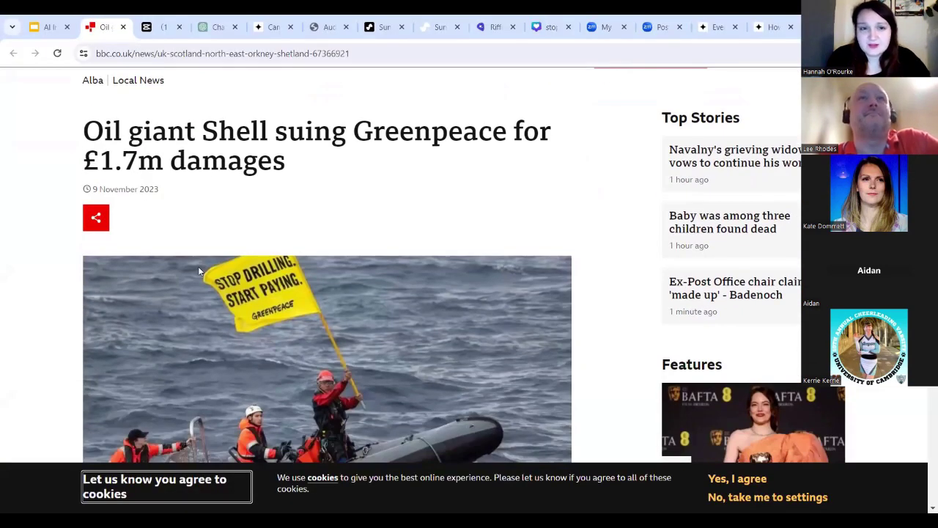
pyautogui.scroll(-7, 247, 225)
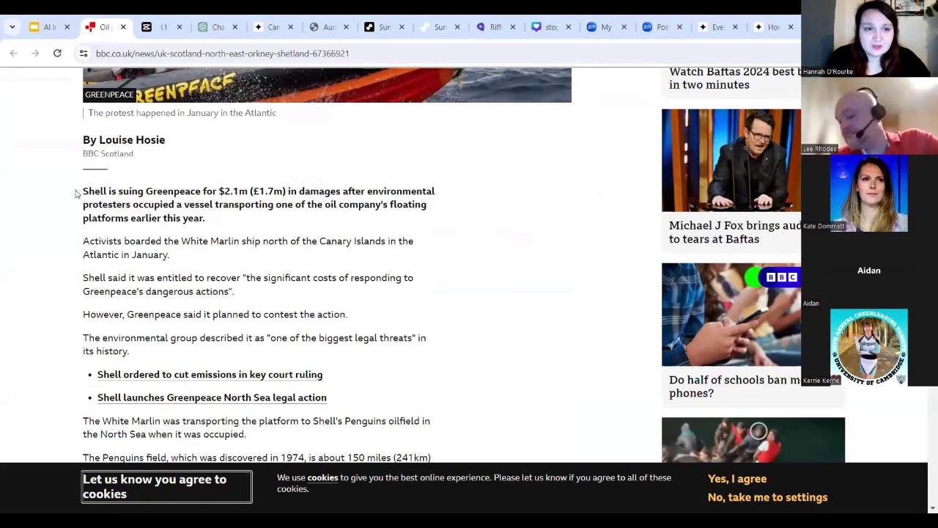
pyautogui.moveTo(84, 191); pyautogui.dragTo(412, 339)
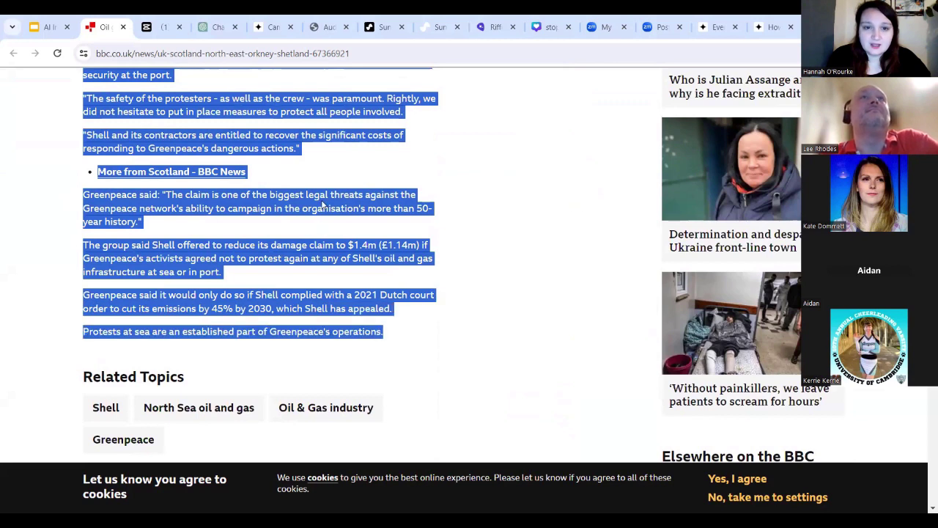
pyautogui.rightClick(322, 206)
pyautogui.click(343, 214)
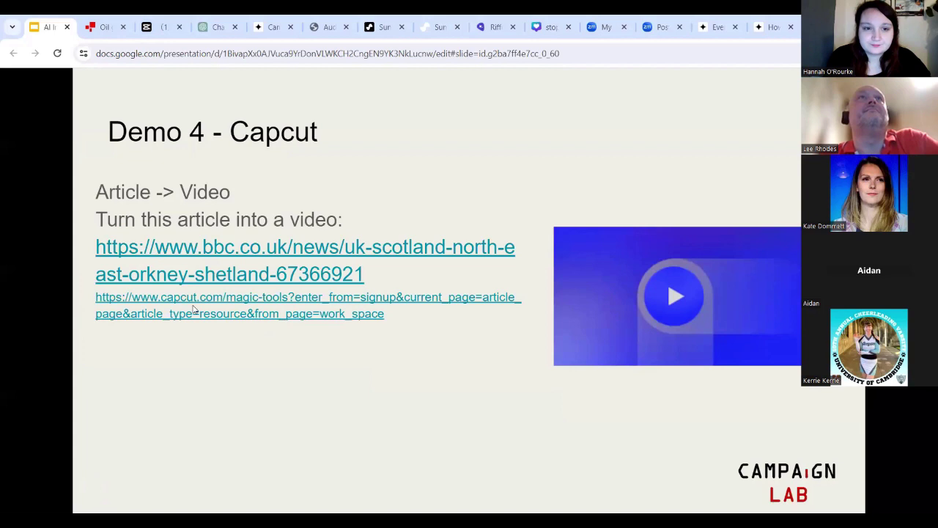
# - Resume the slideshow back on the Demo 4 - Capcut slide
pyautogui.press('Right')
pyautogui.hotkey('ctrl', 'shift', 'f')
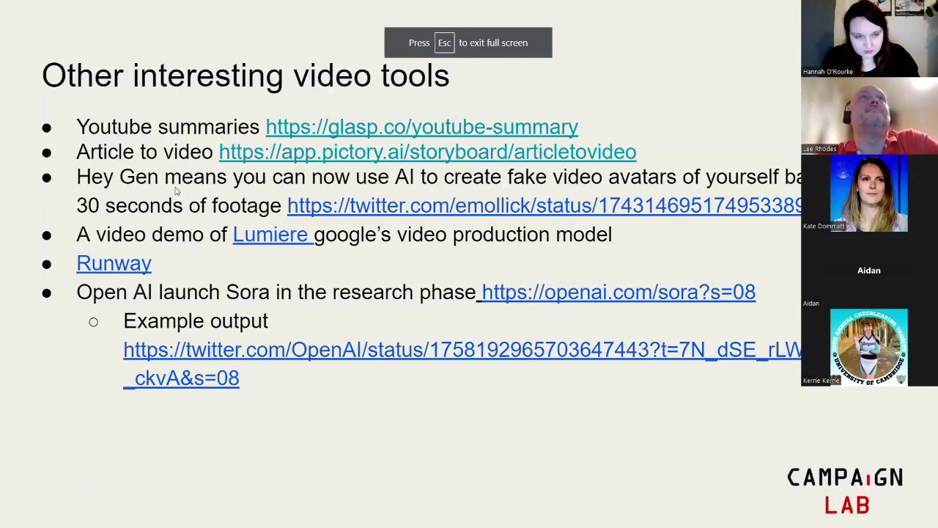
pyautogui.press('Right')
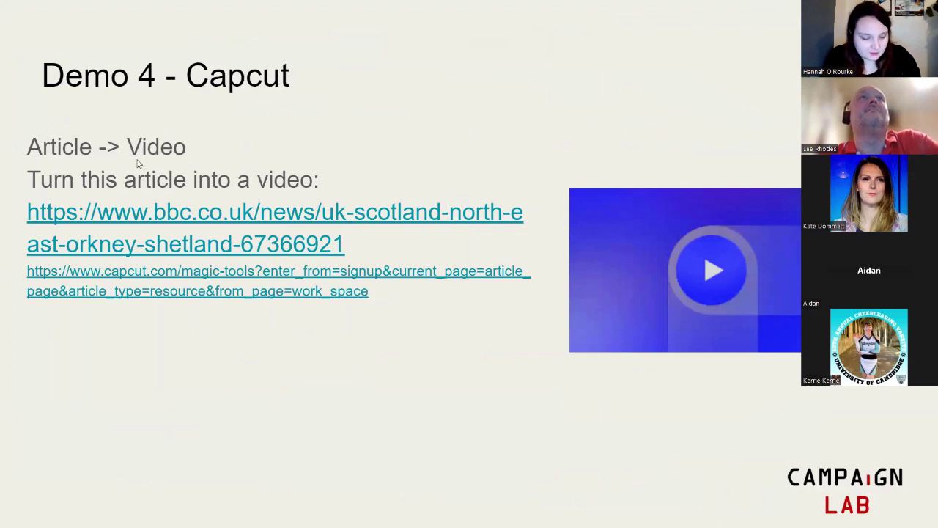
# - Follow the CapCut magic-tools link and open the Script to video tool
pyautogui.click(276, 286)
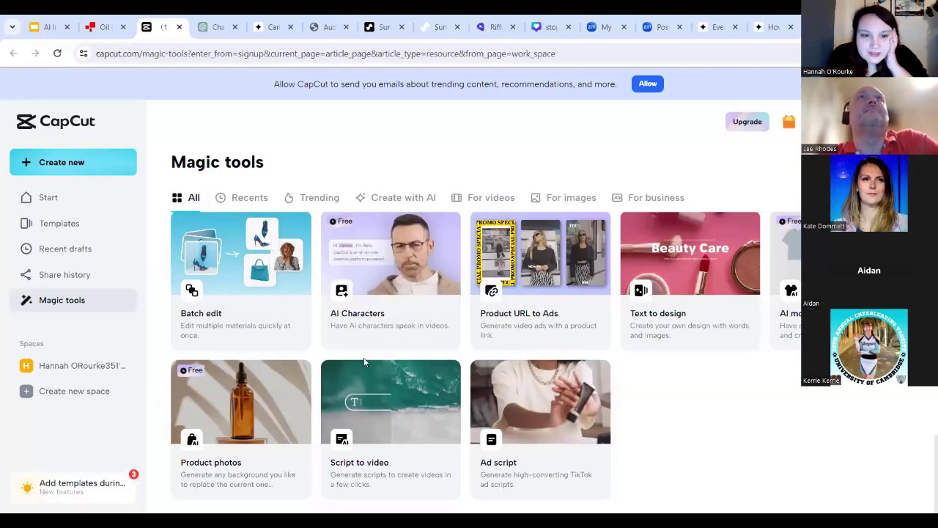
pyautogui.scroll(8, 357, 357)
pyautogui.scroll(10, 351, 353)
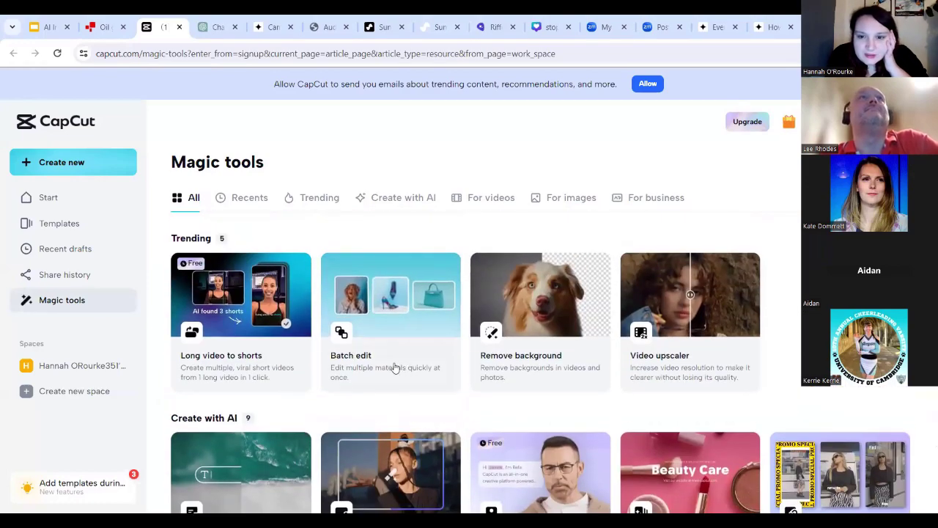
pyautogui.scroll(-6, 394, 366)
pyautogui.scroll(6, 393, 367)
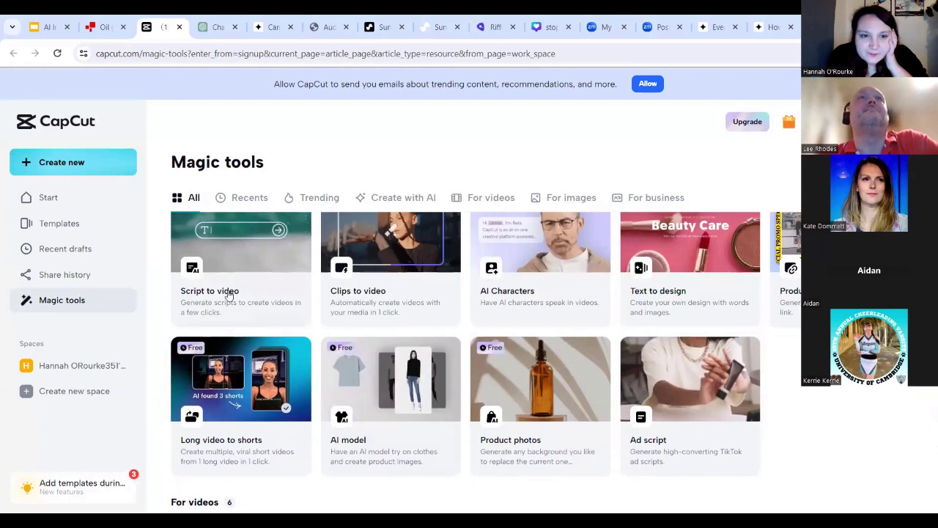
pyautogui.click(230, 294)
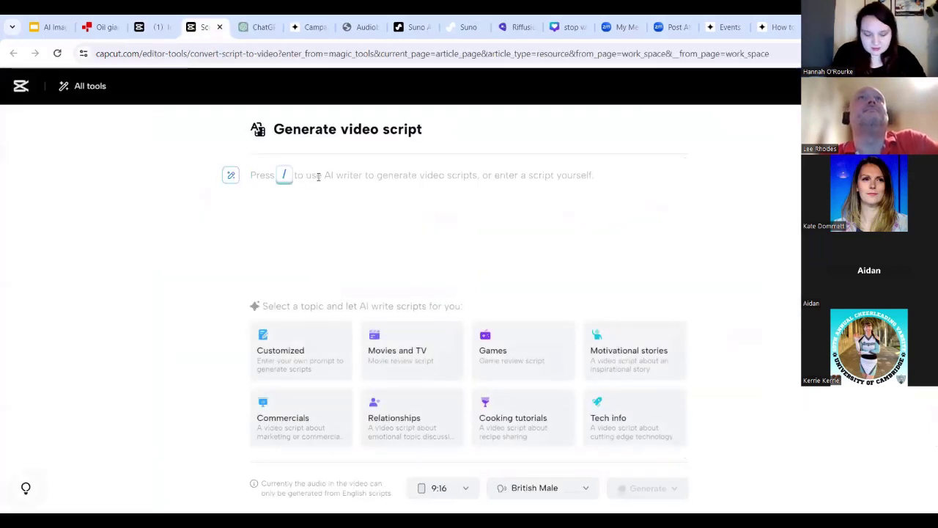
# - Paste the Shell–Greenpeace article as the script and remove the leftover headline lines
pyautogui.hotkey('ctrl', 'v')
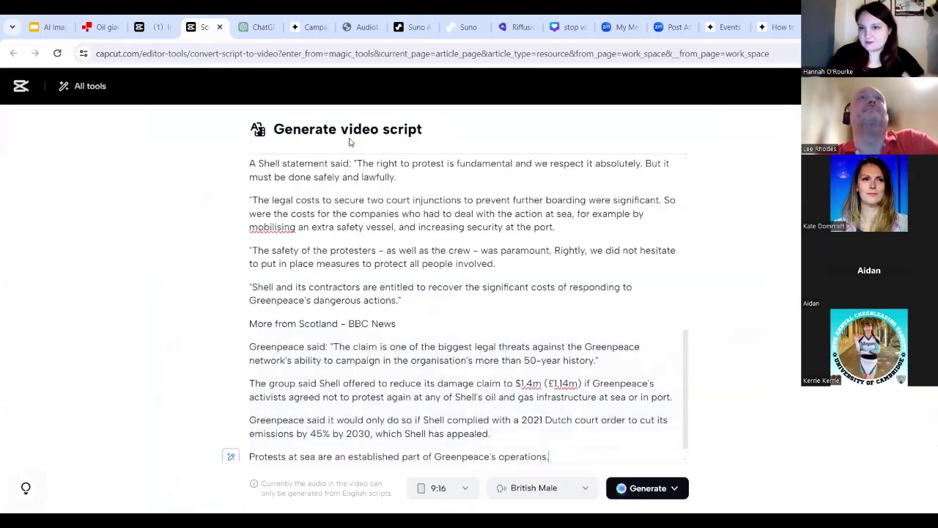
pyautogui.scroll(10, 465, 173)
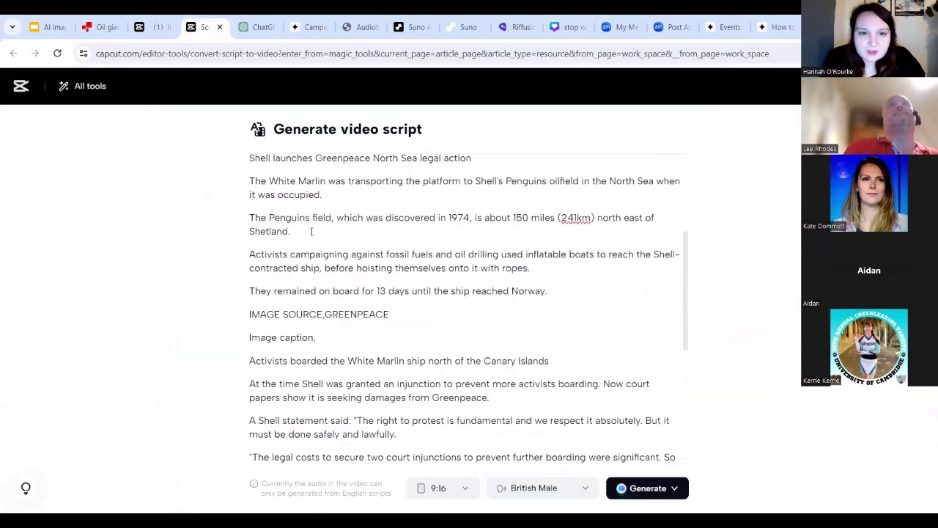
pyautogui.scroll(2, 293, 249)
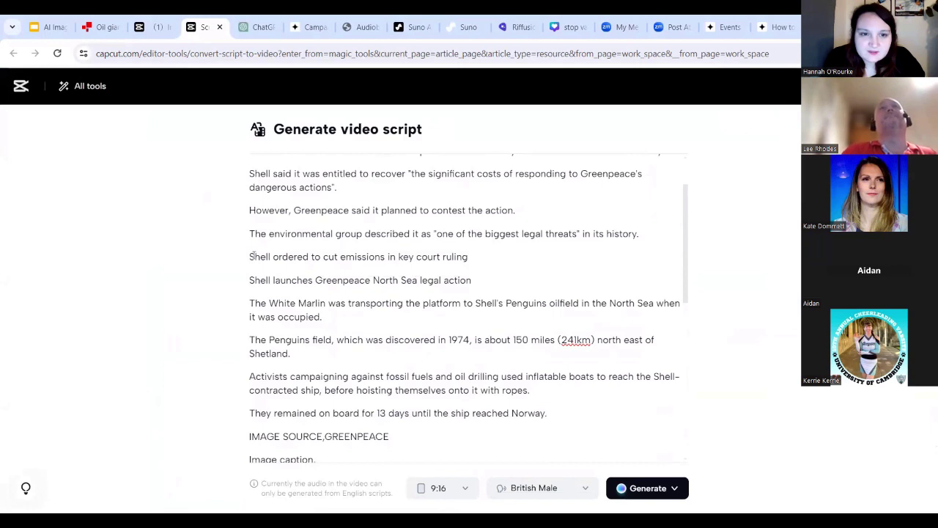
pyautogui.moveTo(251, 255); pyautogui.dragTo(522, 275)
pyautogui.press('BackSpace')
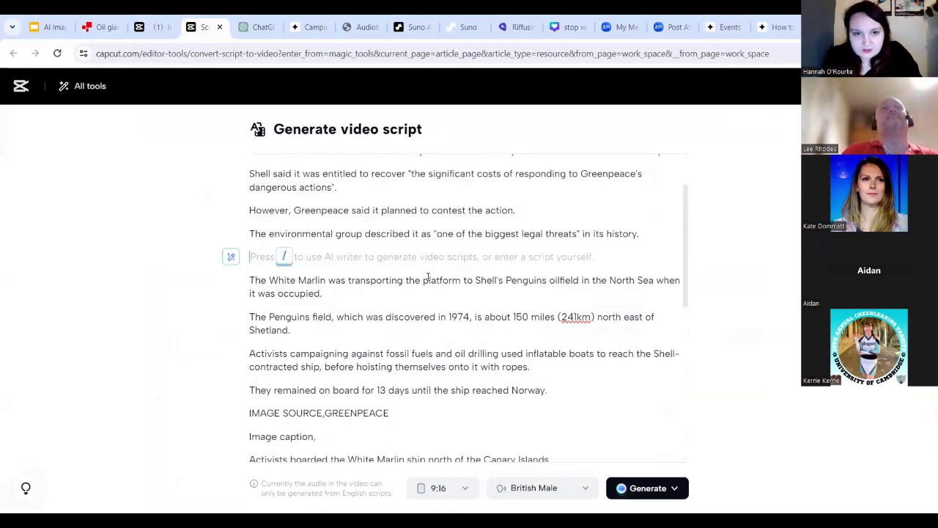
pyautogui.press('BackSpace')
pyautogui.scroll(2, 454, 272)
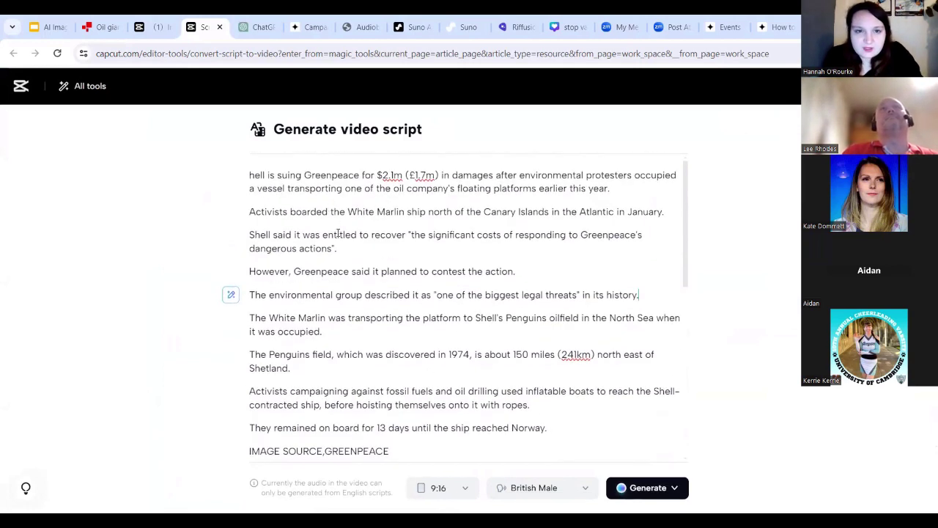
pyautogui.click(251, 175)
pyautogui.write('S')
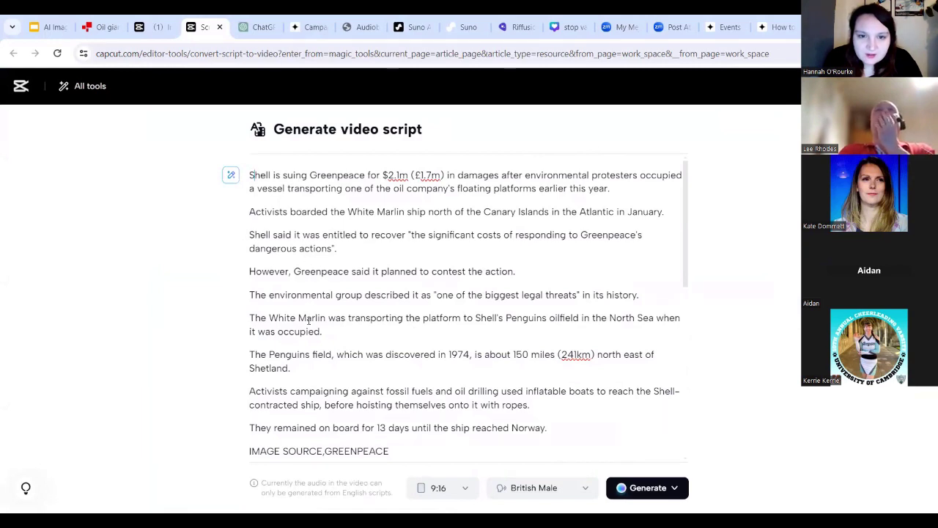
# - Delete the White Marlin, Penguins, Activists campaigning and 'They remained on board' paragraphs, plus image source and caption
pyautogui.tripleClick(309, 320)
pyautogui.press('BackSpace')
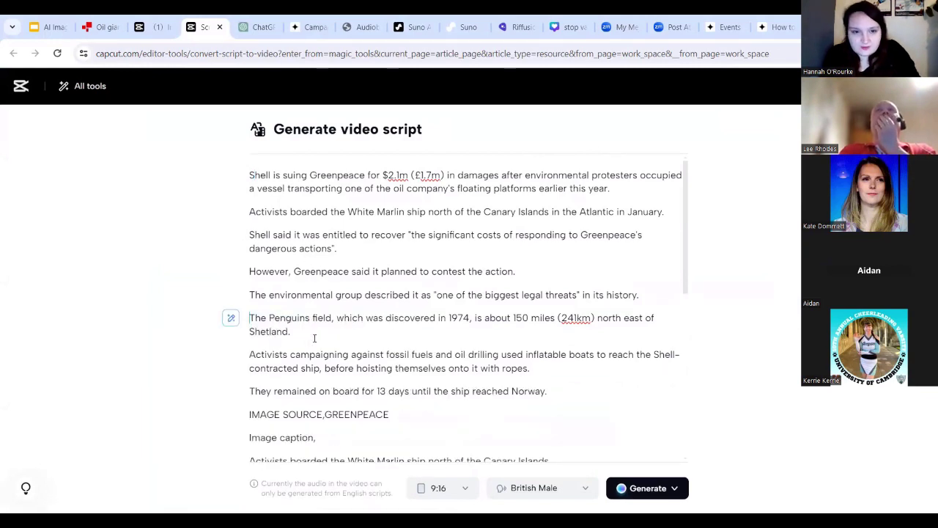
pyautogui.tripleClick(312, 318)
pyautogui.press('BackSpace')
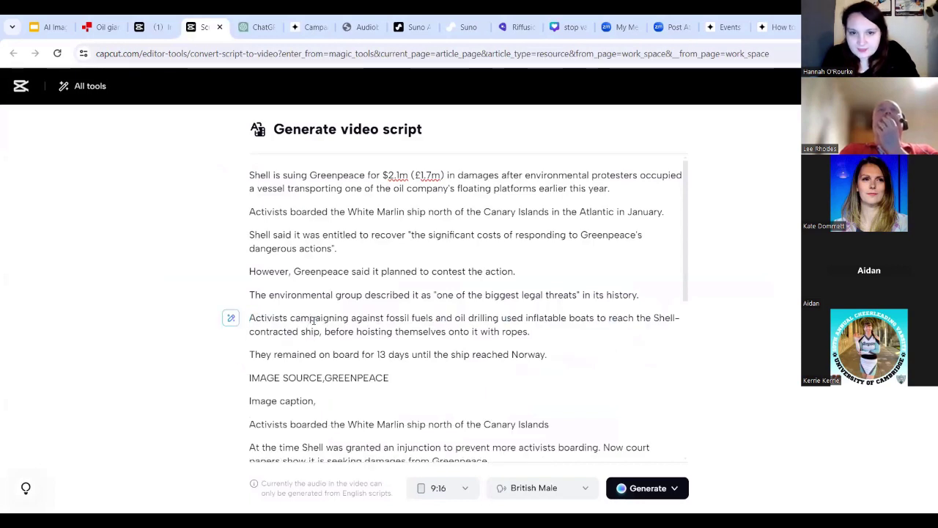
pyautogui.tripleClick(313, 320)
pyautogui.press('BackSpace')
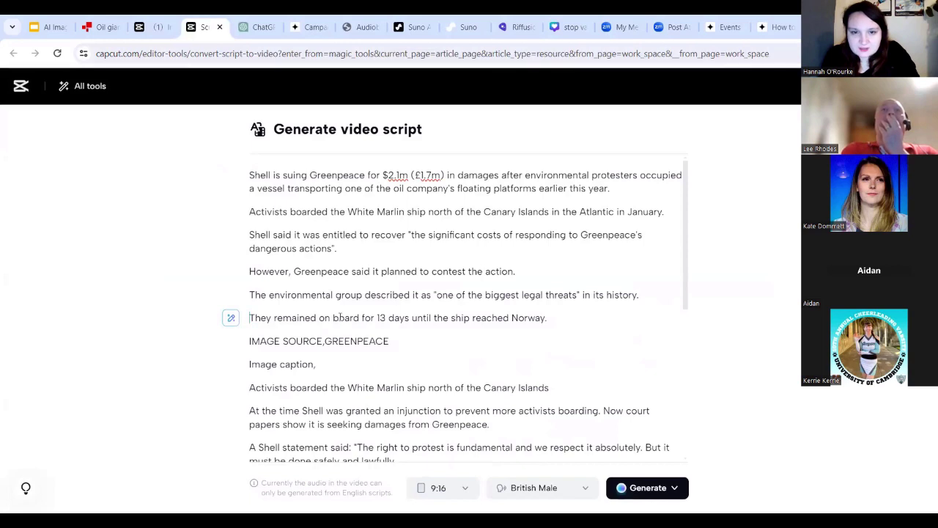
pyautogui.tripleClick(340, 317)
pyautogui.press('BackSpace')
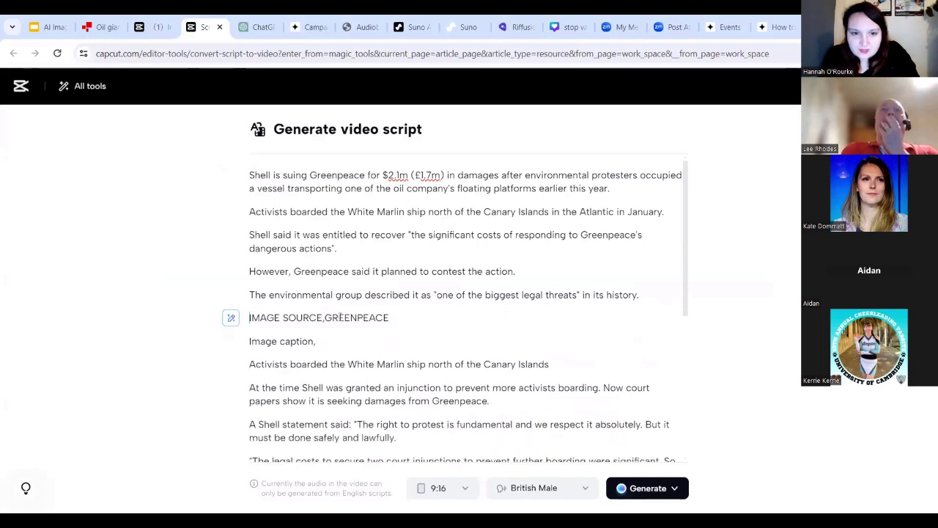
pyautogui.tripleClick(330, 318)
pyautogui.press('BackSpace')
pyautogui.tripleClick(320, 320)
pyautogui.press('BackSpace')
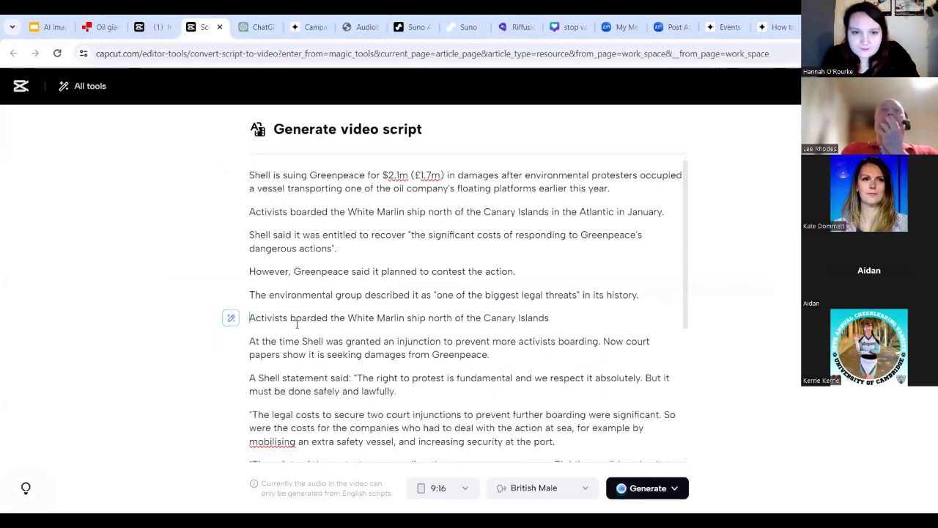
# - Delete the 'Activists boarded' through BBC News block and the 'group said Shell' and 'Greenpeace said' paragraphs
pyautogui.moveTo(251, 316); pyautogui.dragTo(403, 356)
pyautogui.click(403, 355)
pyautogui.moveTo(251, 317); pyautogui.dragTo(411, 302)
pyautogui.press('BackSpace')
pyautogui.press('BackSpace')
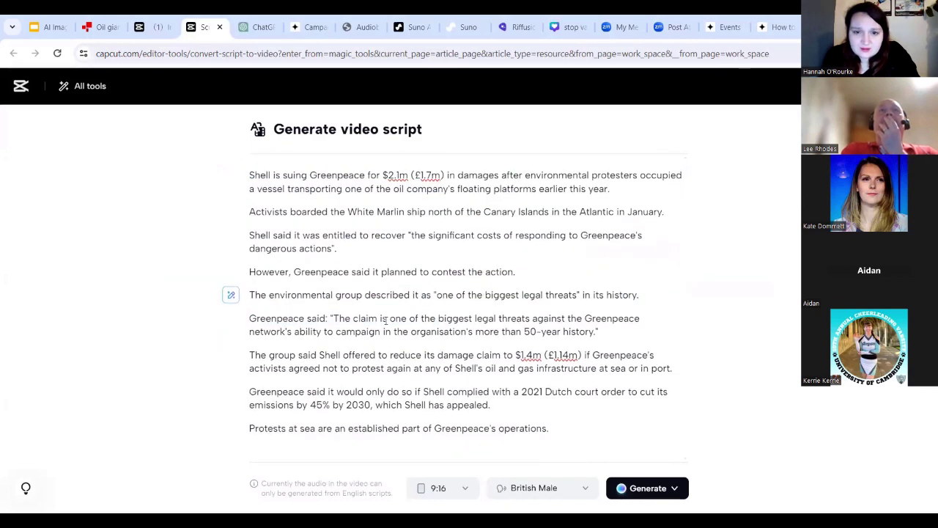
pyautogui.doubleClick(355, 354)
pyautogui.click(354, 354)
pyautogui.press('BackSpace')
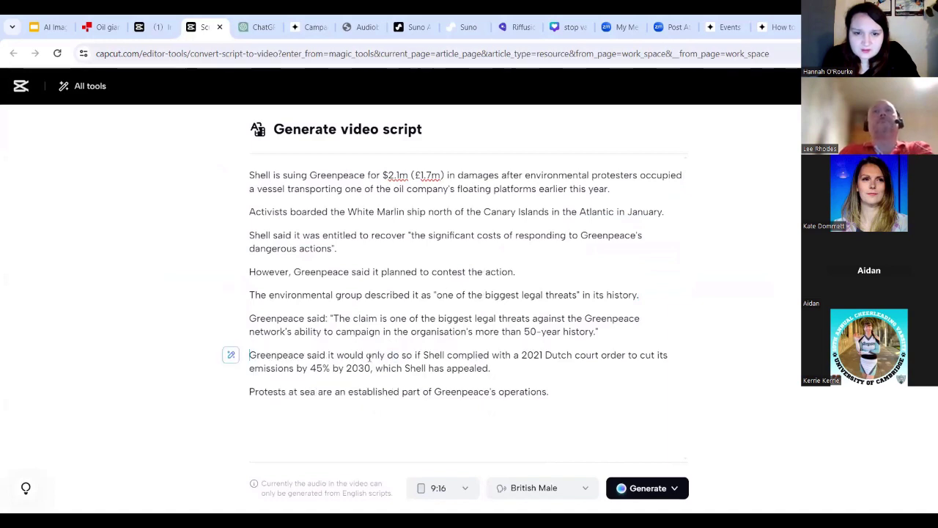
pyautogui.tripleClick(369, 357)
pyautogui.press('BackSpace')
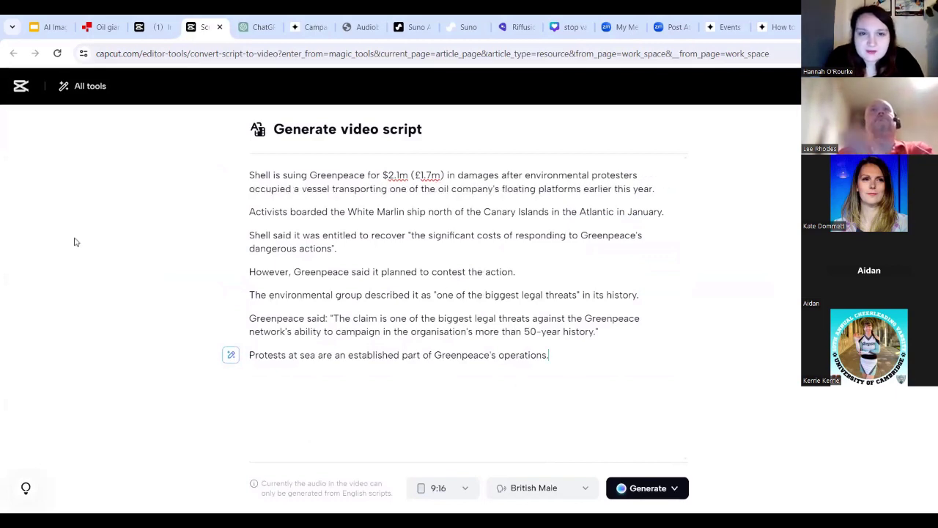
# - Choose the Energetic Female narrator voice and start Smart generation of the video
pyautogui.click(541, 493)
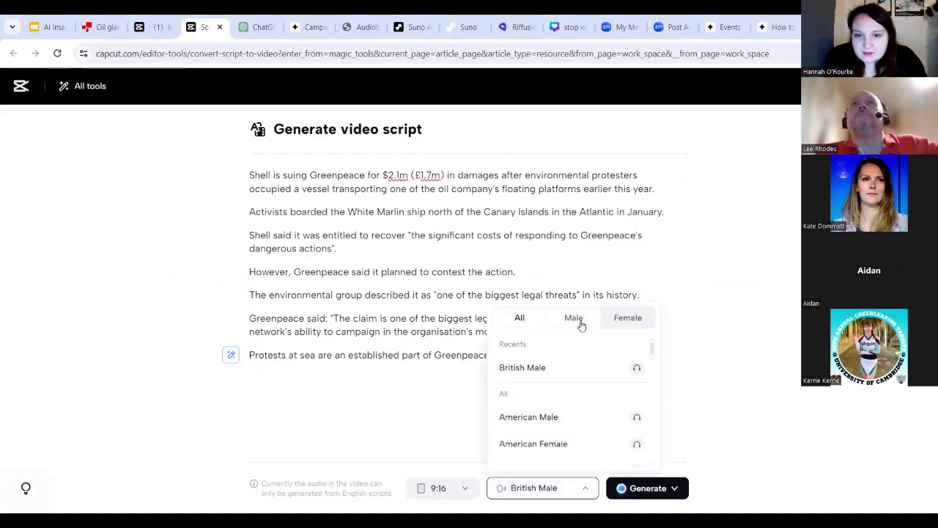
pyautogui.scroll(-3, 564, 429)
pyautogui.scroll(-3, 575, 436)
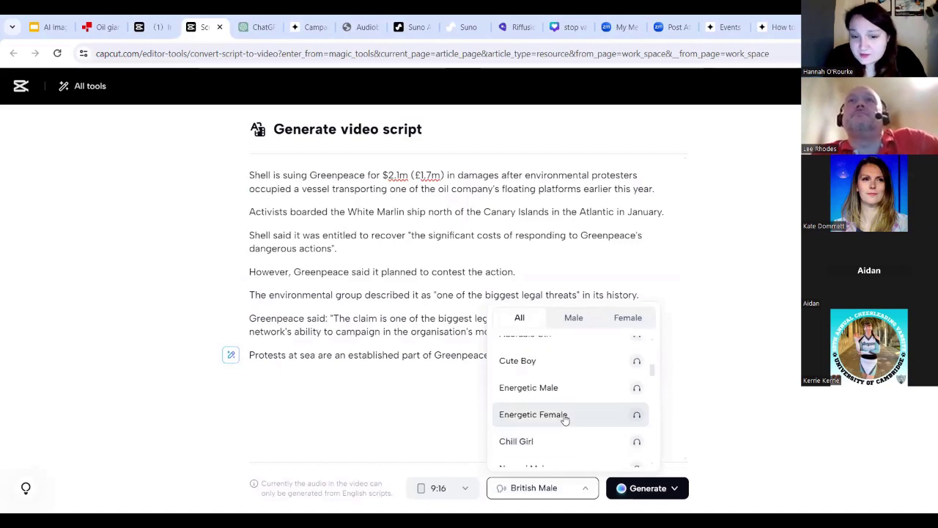
pyautogui.click(563, 416)
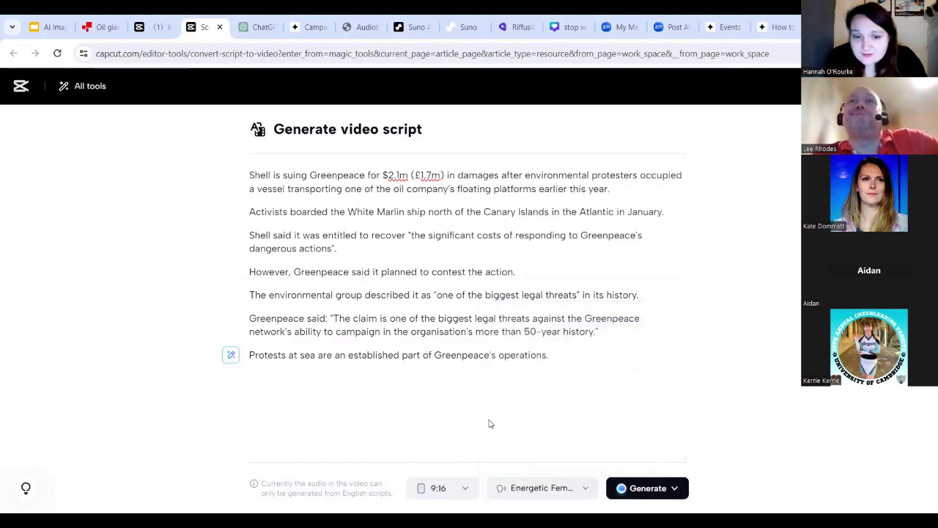
pyautogui.click(651, 497)
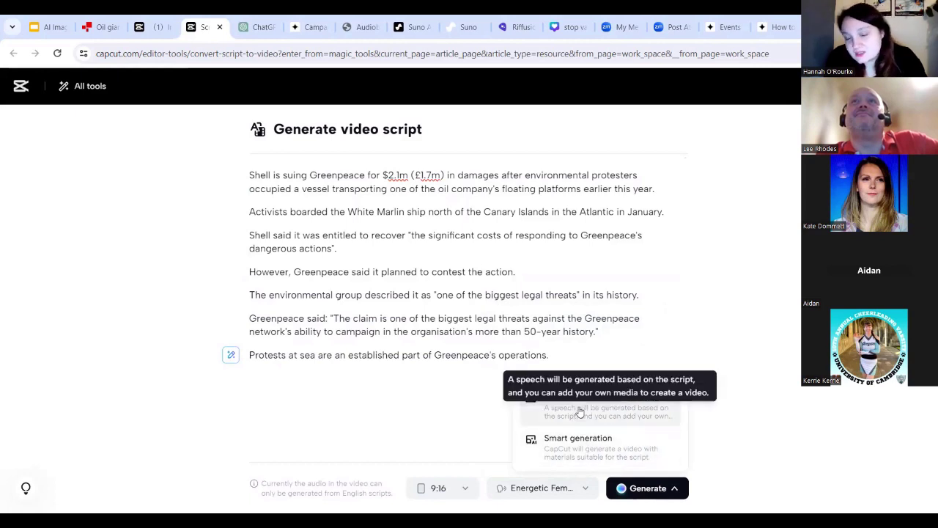
pyautogui.click(589, 457)
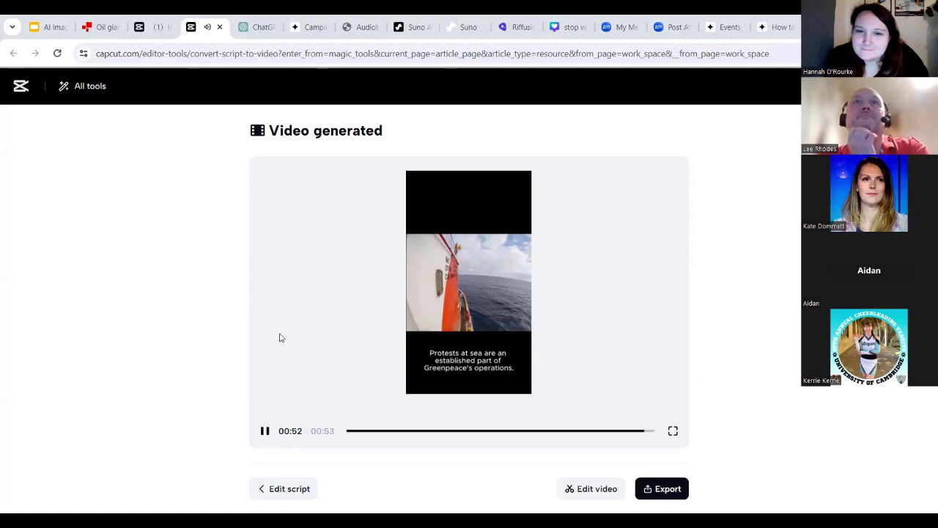
# - Preview the first second of the generated video, then return to the Google Slides presentation
pyautogui.click(264, 432)
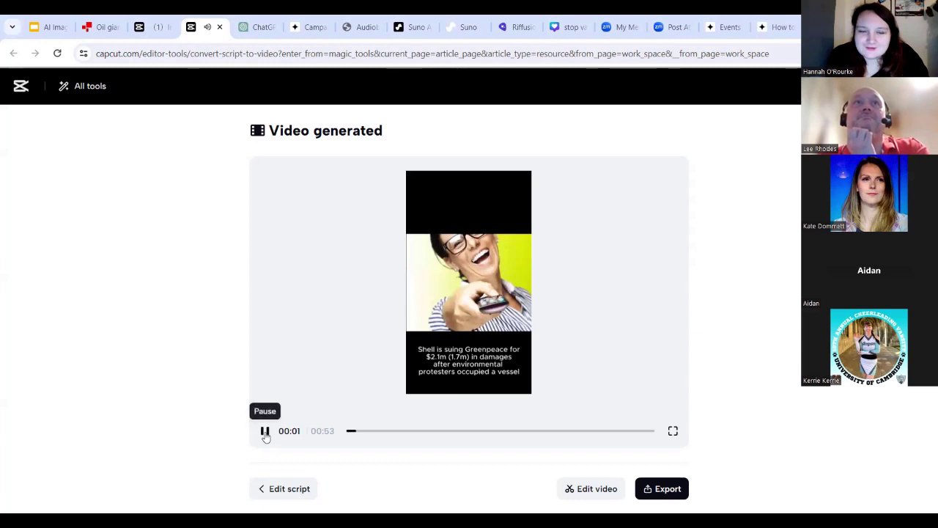
pyautogui.click(265, 432)
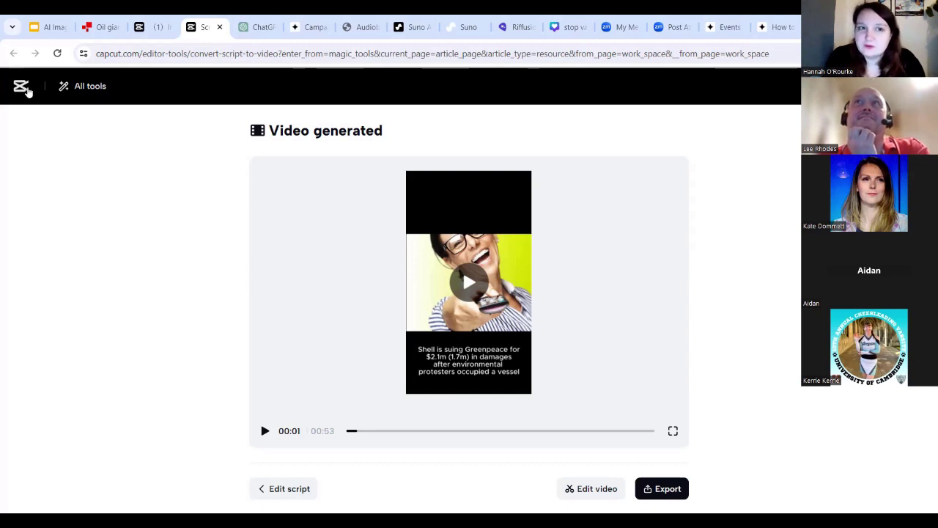
pyautogui.click(48, 27)
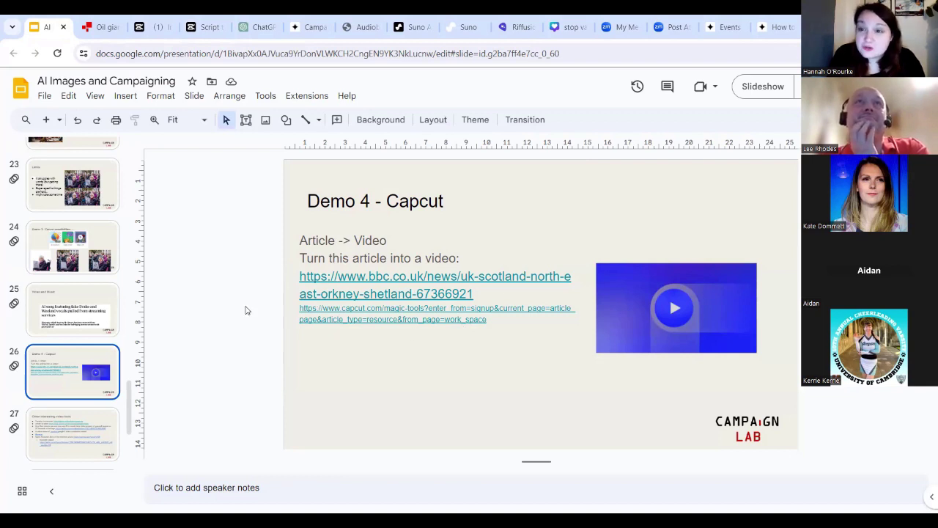
# - Go to slide 27 and highlight the Youtube summaries and Article to video bullets in turn
pyautogui.click(97, 417)
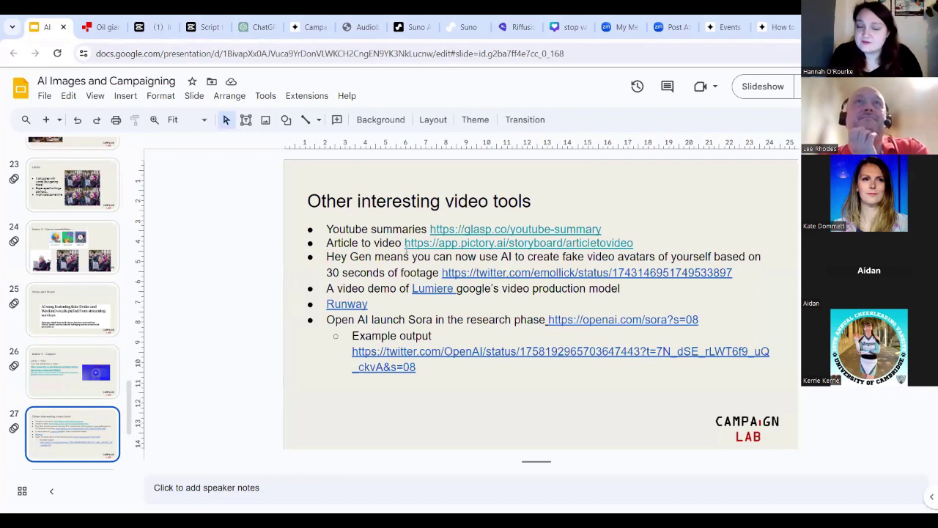
pyautogui.tripleClick(351, 228)
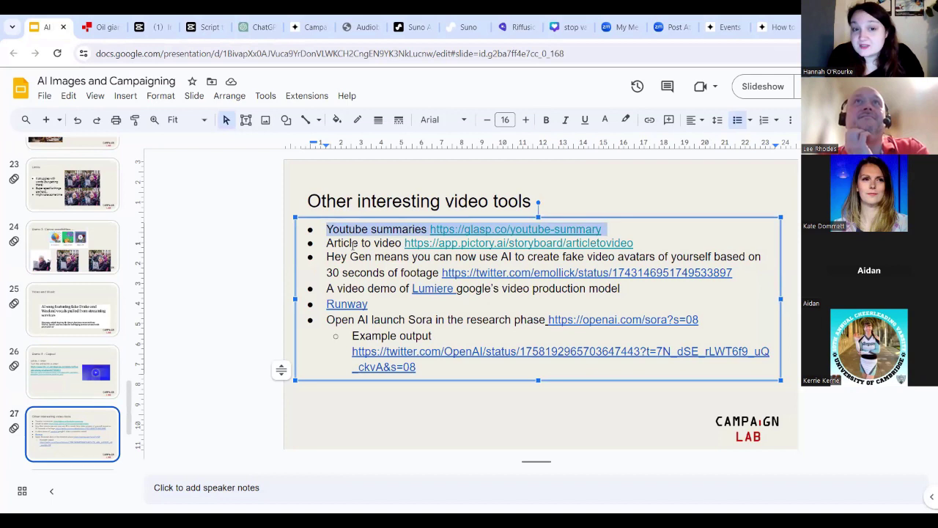
pyautogui.click(354, 244)
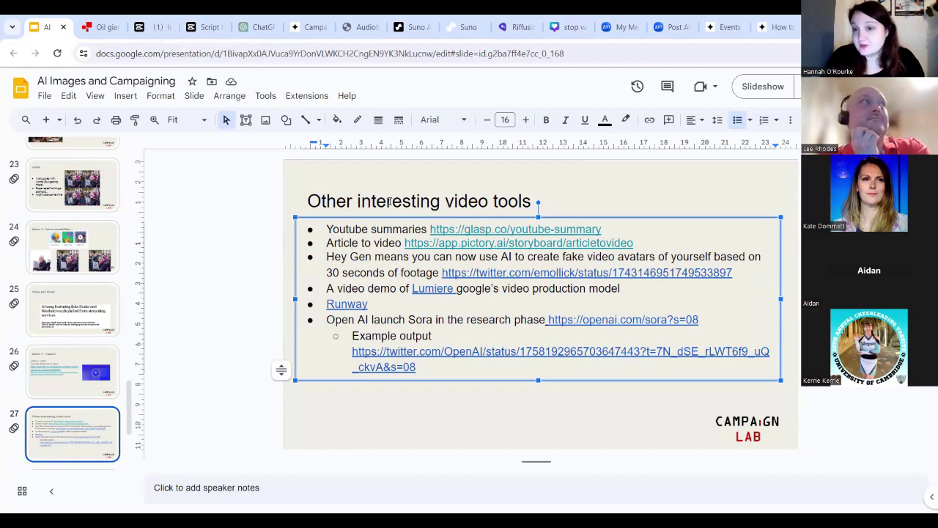
pyautogui.tripleClick(360, 243)
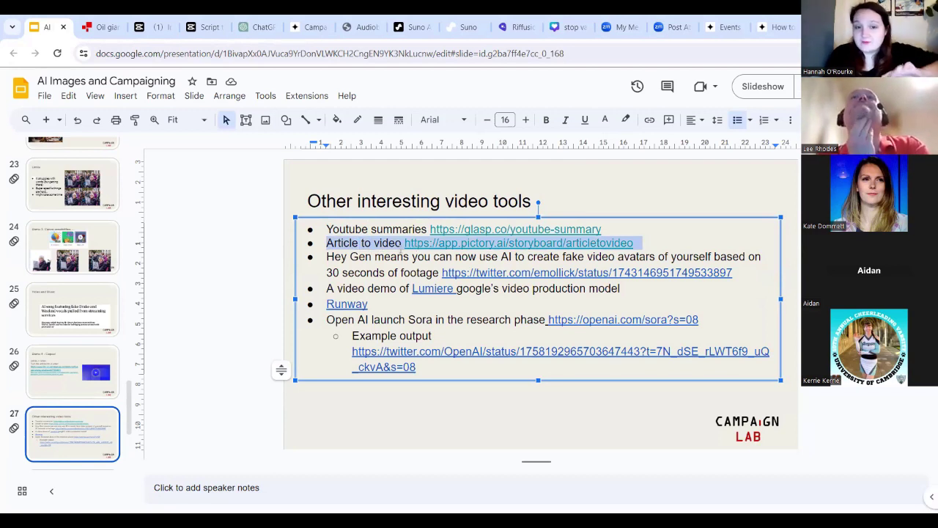
pyautogui.click(361, 257)
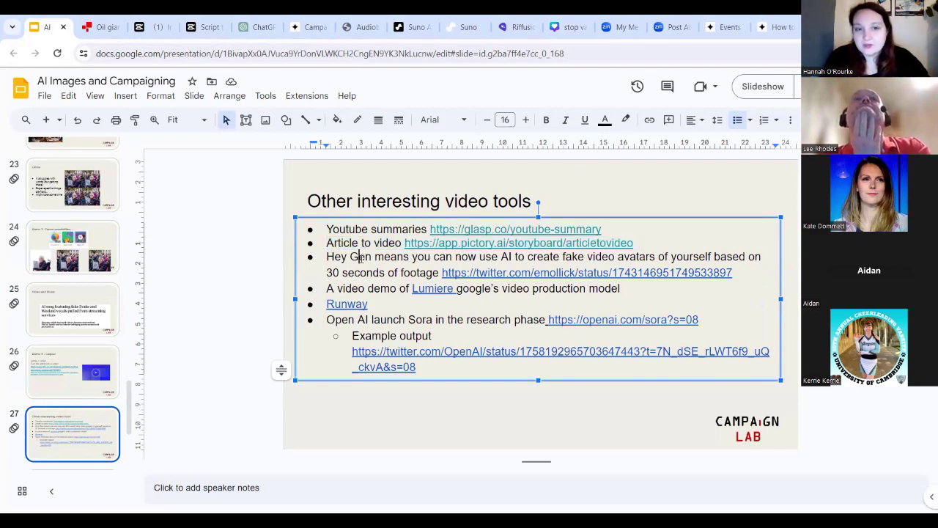
# - Highlight the Hey Gen bullet and open its tweet link in a new tab
pyautogui.tripleClick(360, 257)
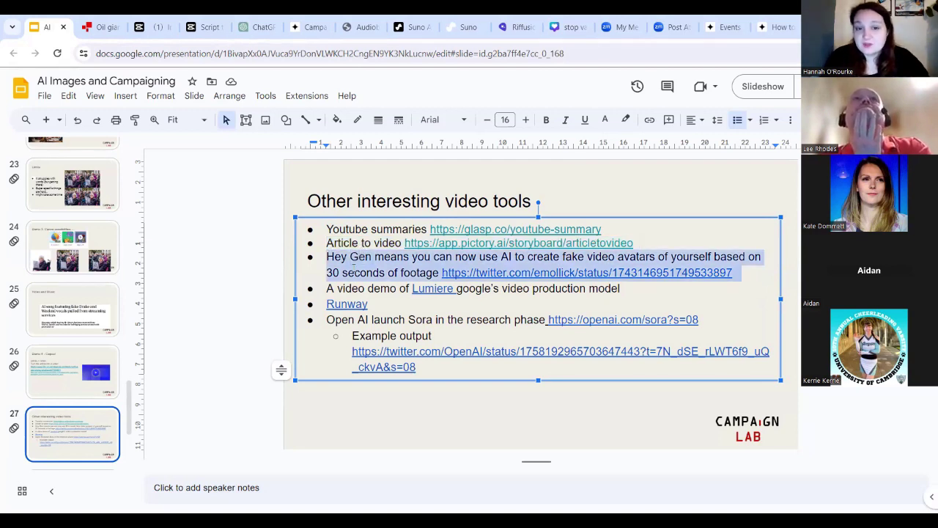
pyautogui.click(421, 273)
pyautogui.click(469, 273)
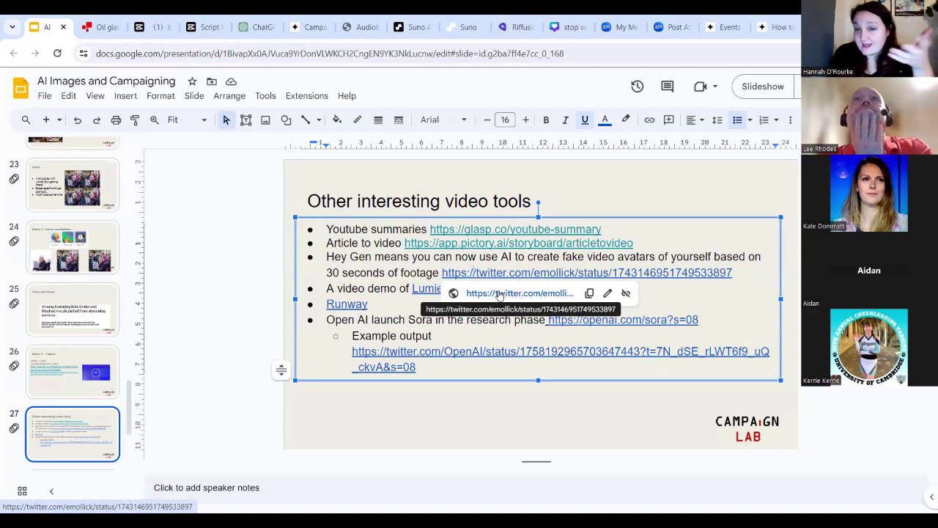
pyautogui.click(499, 293)
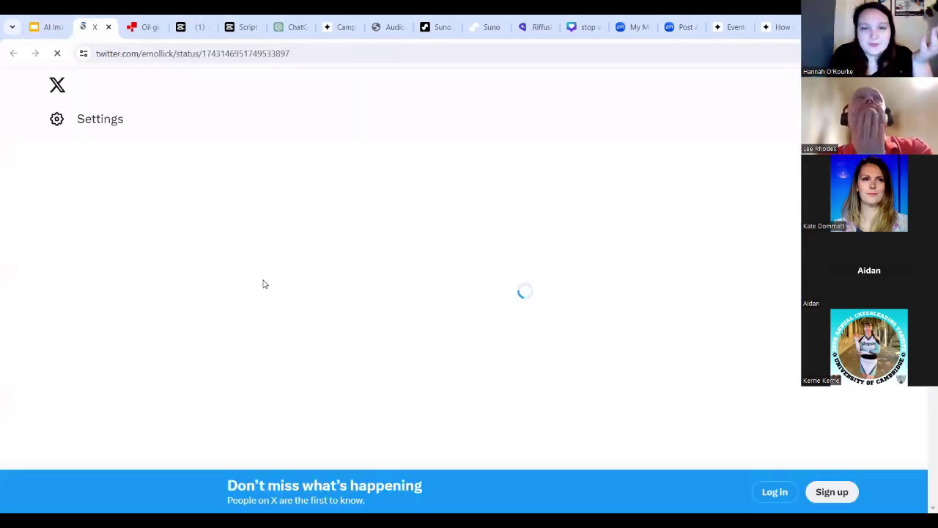
# - Retry loading the HeyGen post on X, then go back to the Slides presentation
pyautogui.click(434, 154)
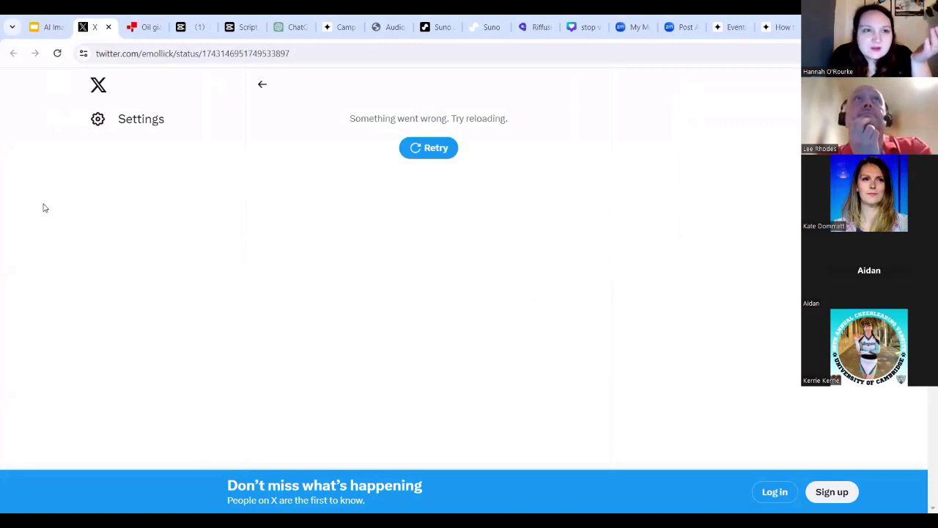
pyautogui.click(49, 29)
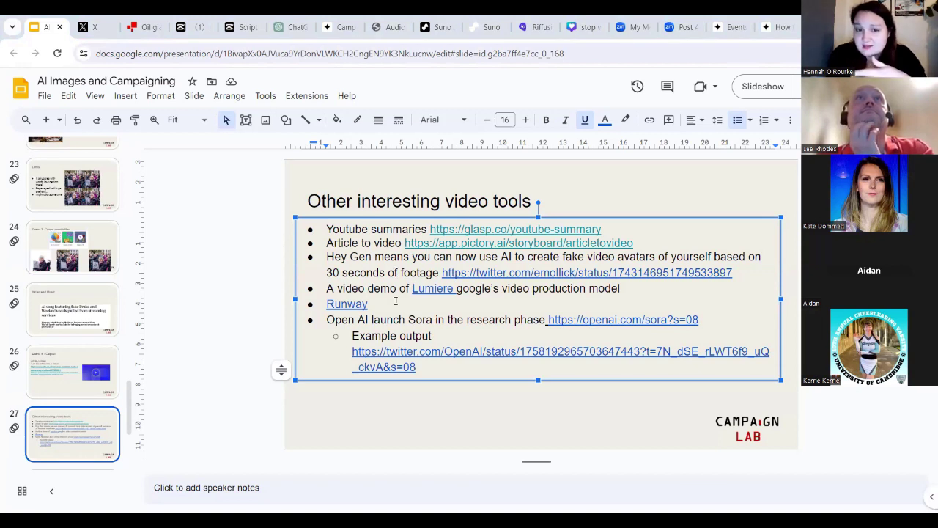
# - Point out the Lumiere, Runway and Sora bullets, then move on to slide 28 about Pika
pyautogui.click(324, 288)
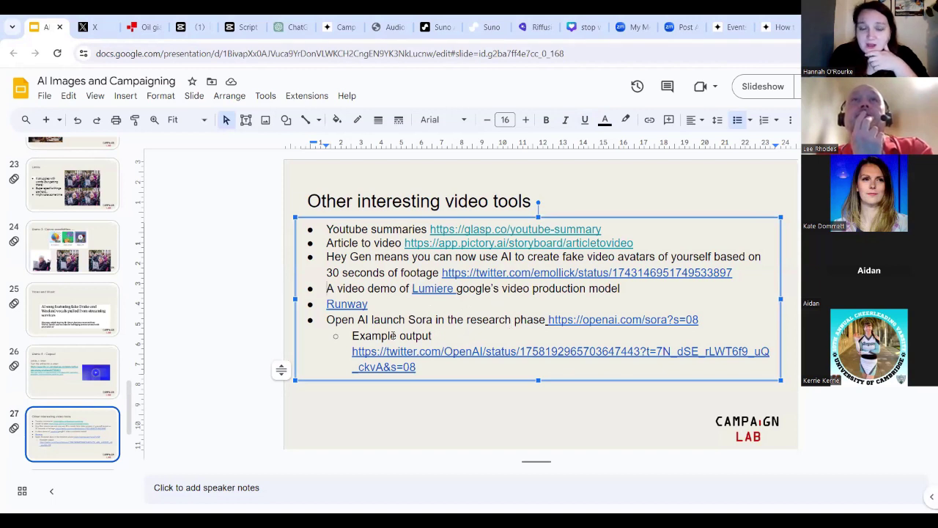
pyautogui.doubleClick(322, 302)
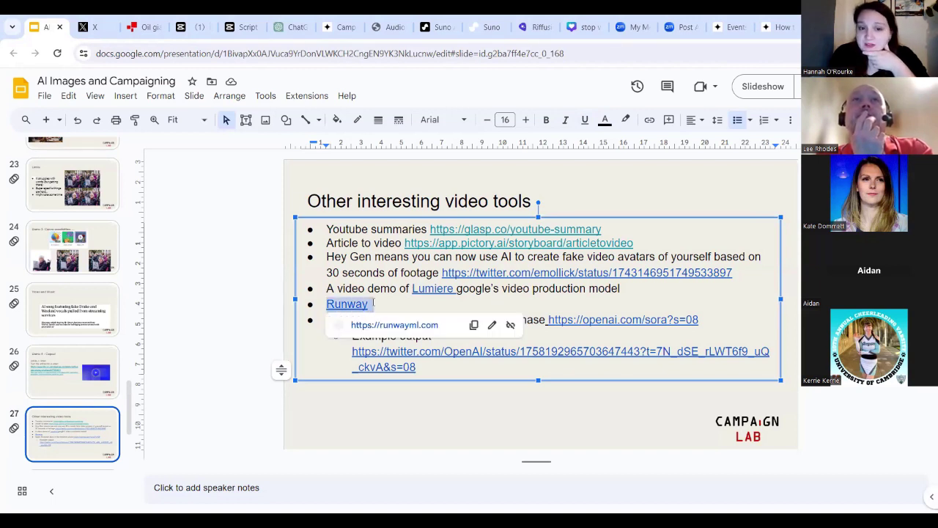
pyautogui.click(404, 300)
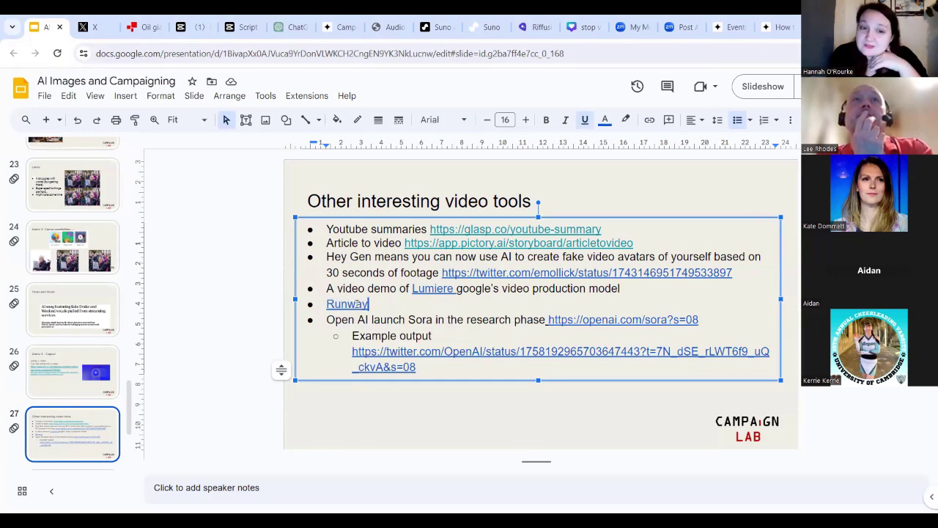
pyautogui.doubleClick(422, 321)
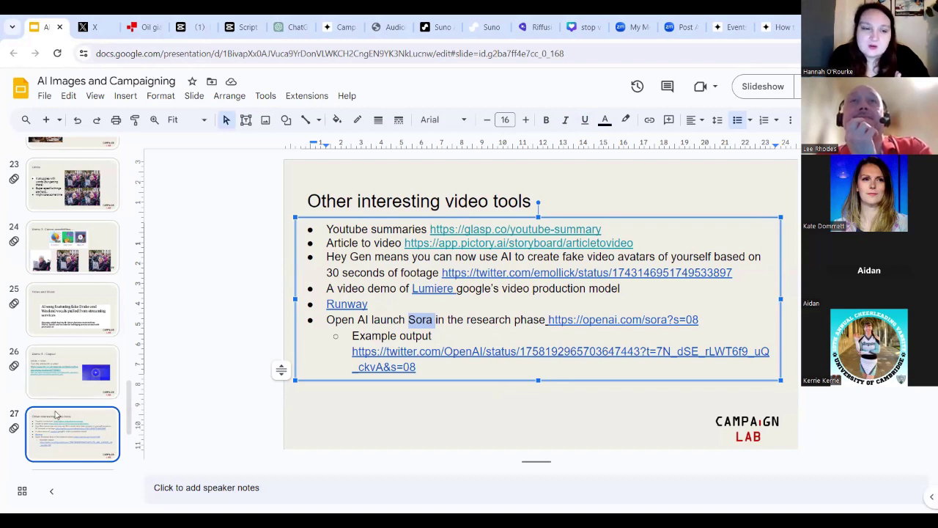
pyautogui.scroll(-2, 62, 418)
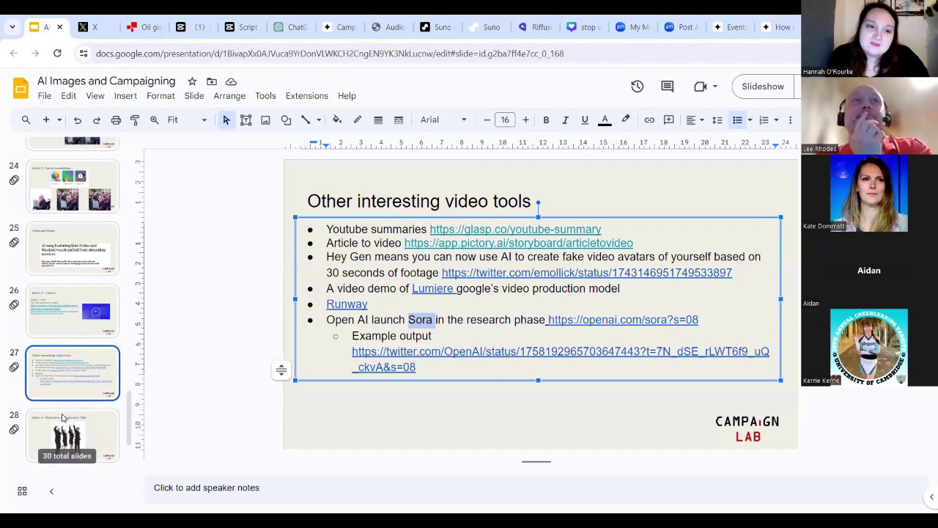
pyautogui.click(94, 435)
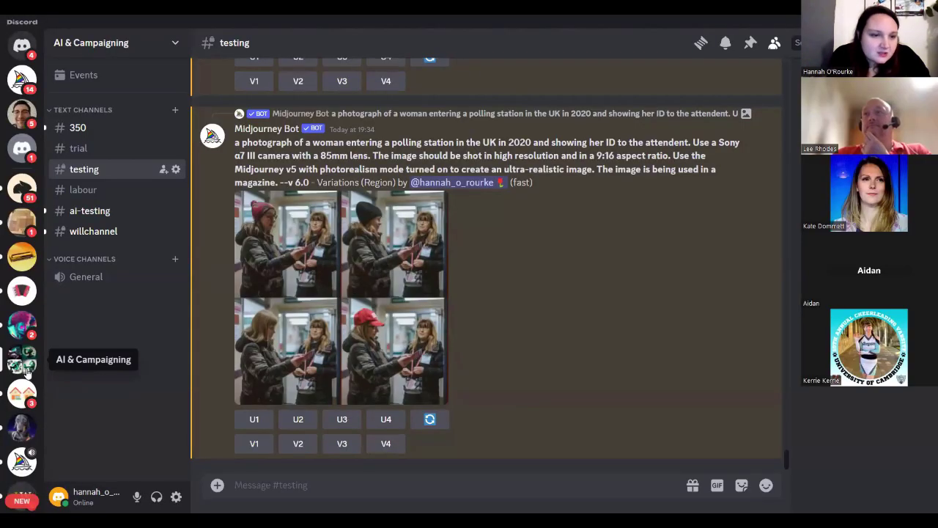
# - In Pika's generate-1 channel, send an /animate request with busy corridor nhs.png attached
pyautogui.click(21, 189)
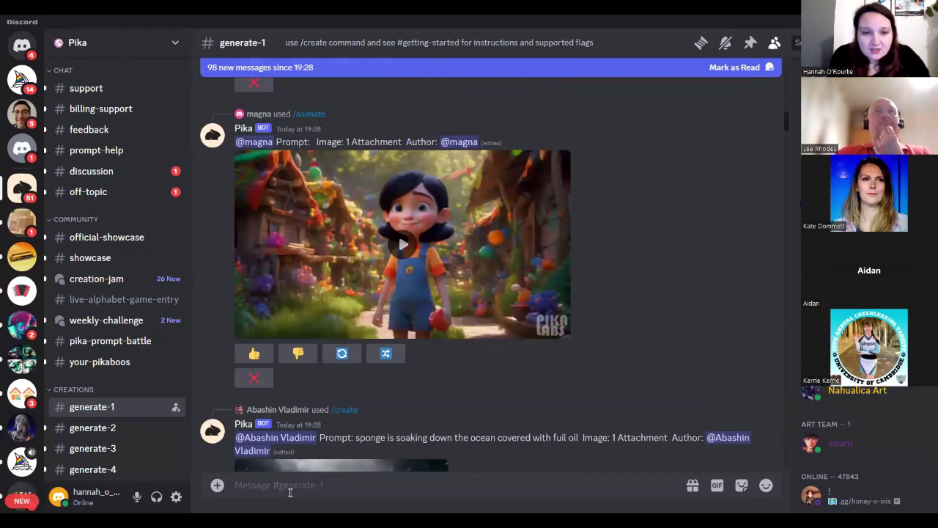
pyautogui.write('/')
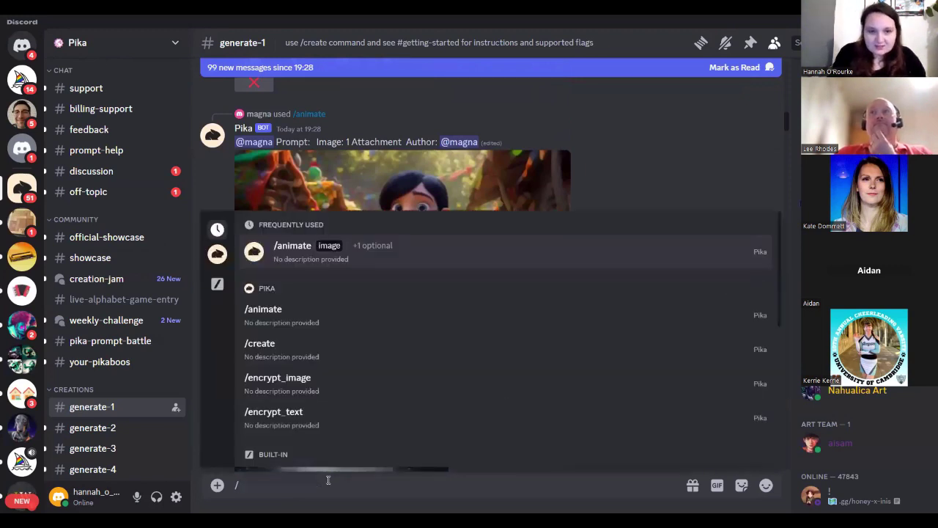
pyautogui.click(320, 316)
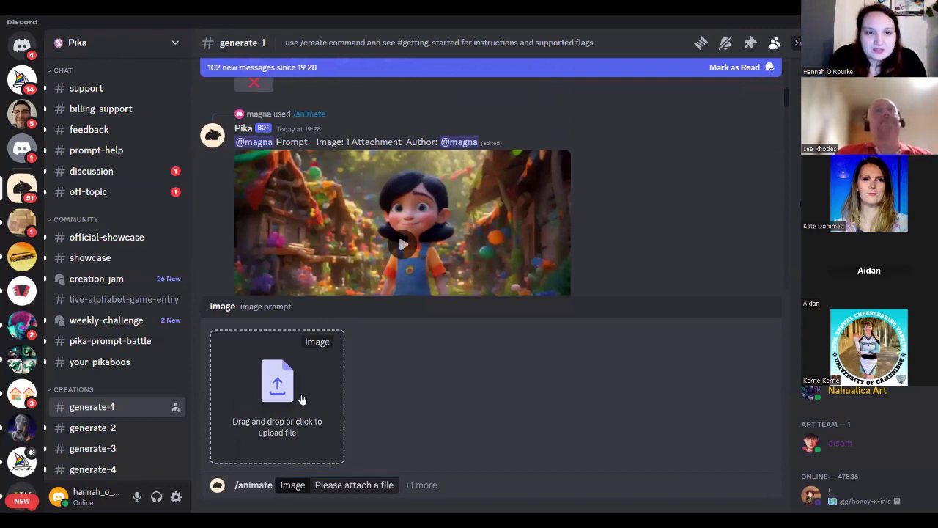
pyautogui.hotkey('ctrl', 'v')
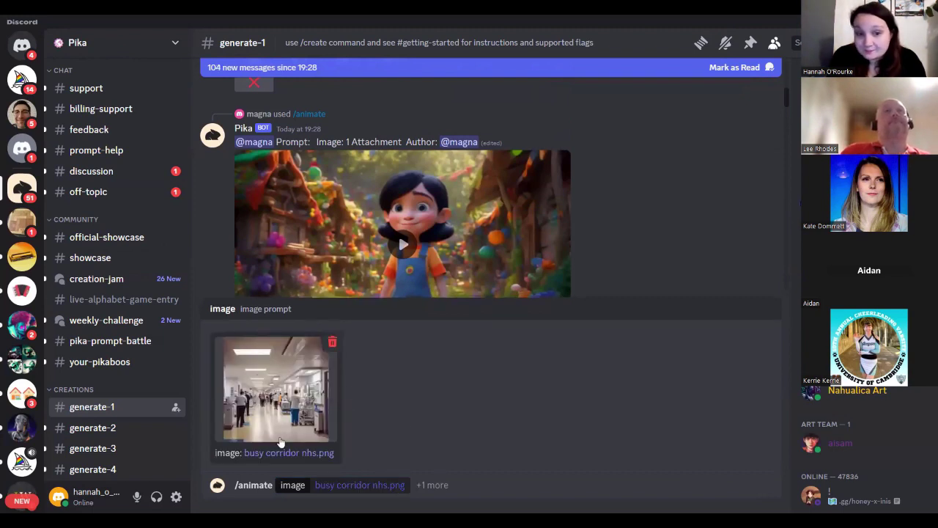
pyautogui.click(275, 400)
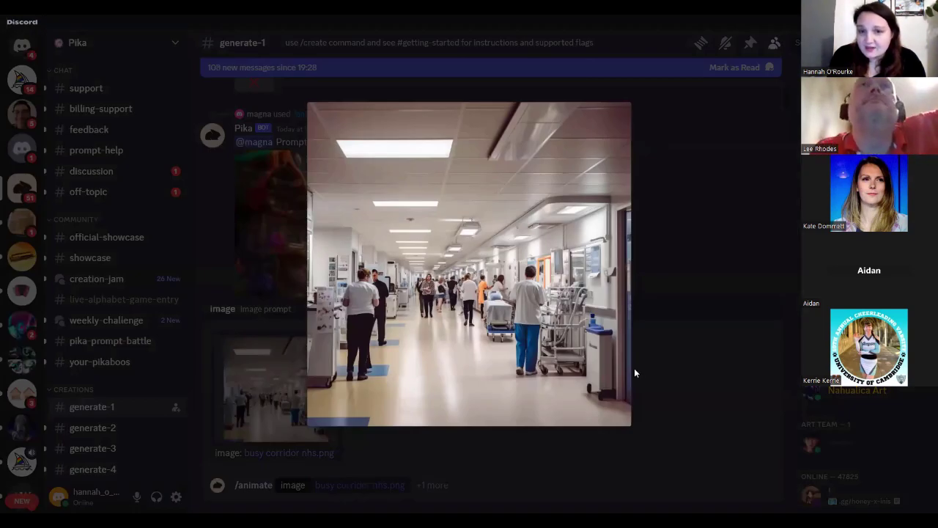
pyautogui.click(638, 368)
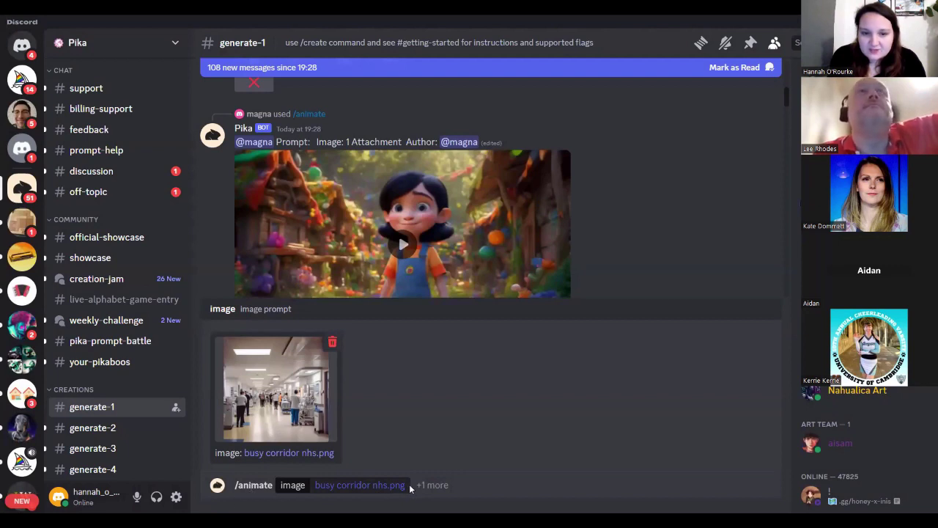
pyautogui.click(405, 488)
pyautogui.click(412, 485)
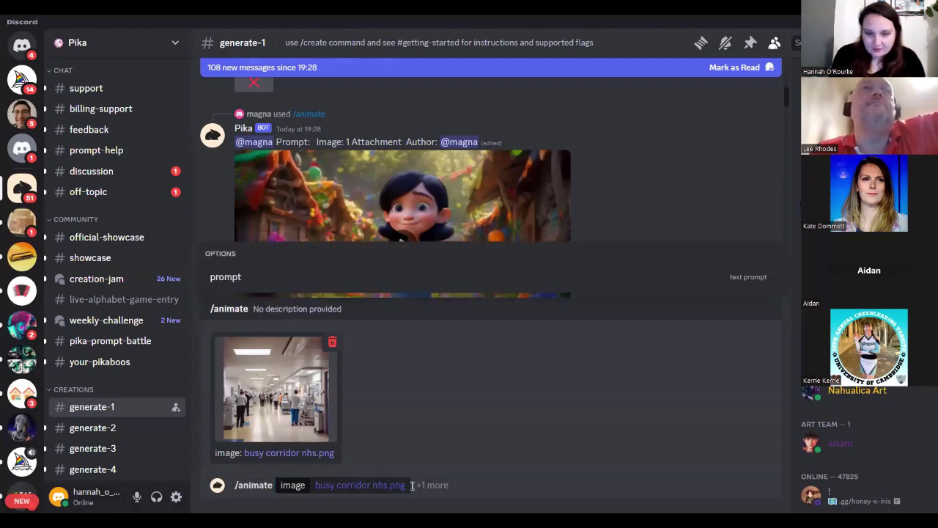
pyautogui.press('Return')
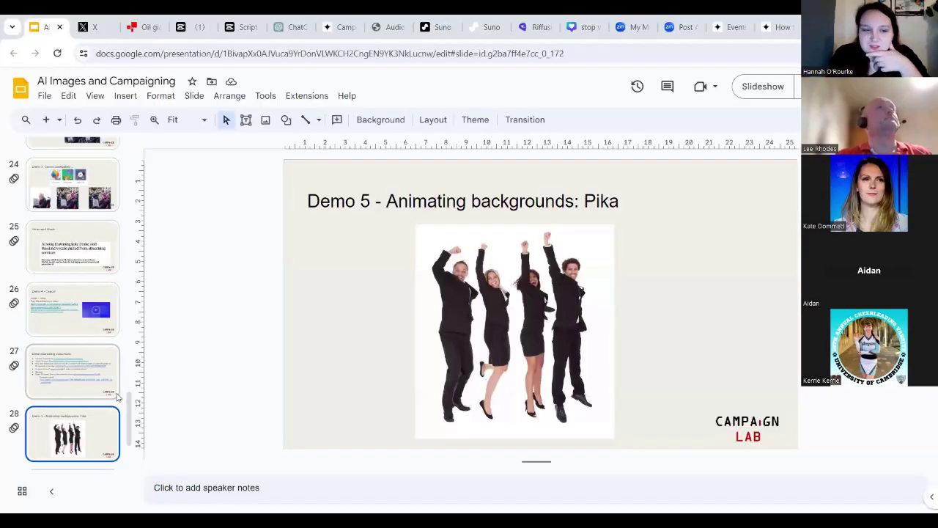
# - Go to slide 29, Demo Music and voice, and open its MusicGen link in a new tab
pyautogui.scroll(-2, 98, 414)
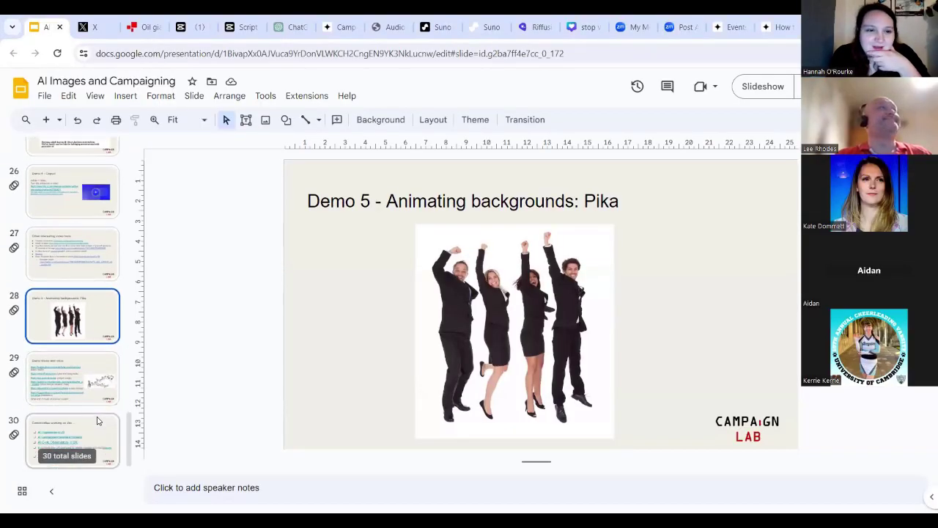
pyautogui.click(89, 377)
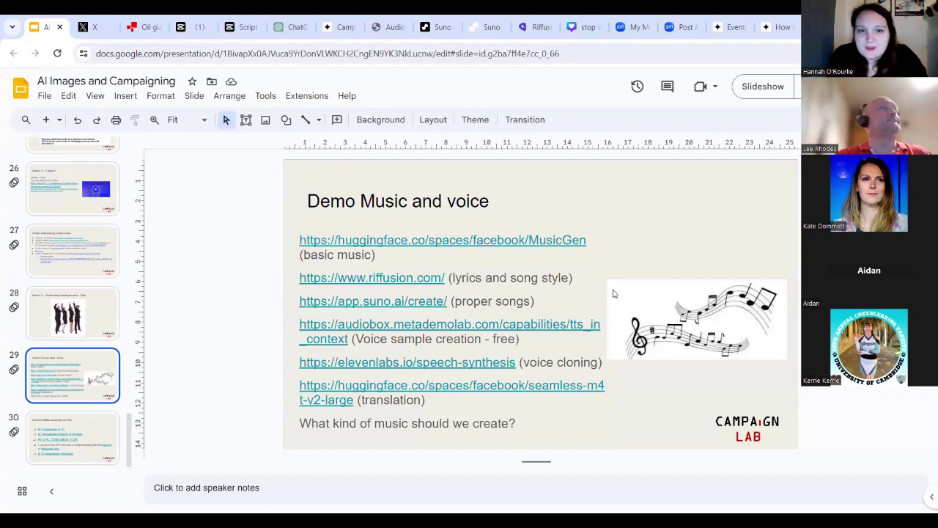
pyautogui.click(472, 240)
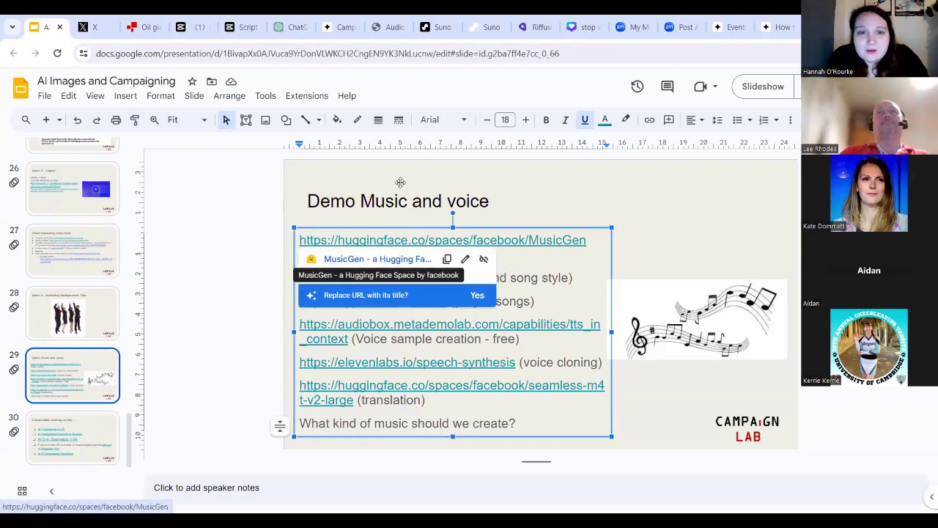
pyautogui.click(370, 262)
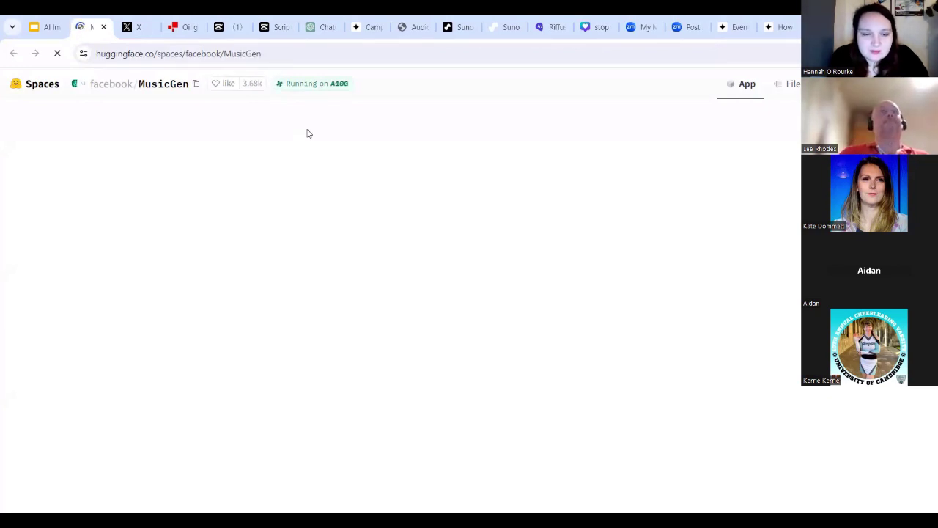
# - Generate music from the prompt 'freddie mercury style happy birthday'
pyautogui.click(163, 230)
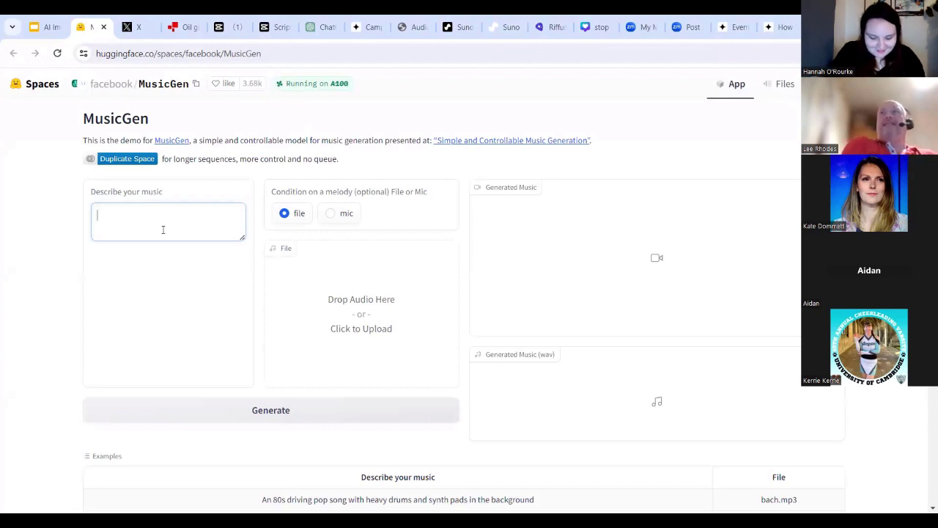
pyautogui.write('ie mercury style happy birthday')
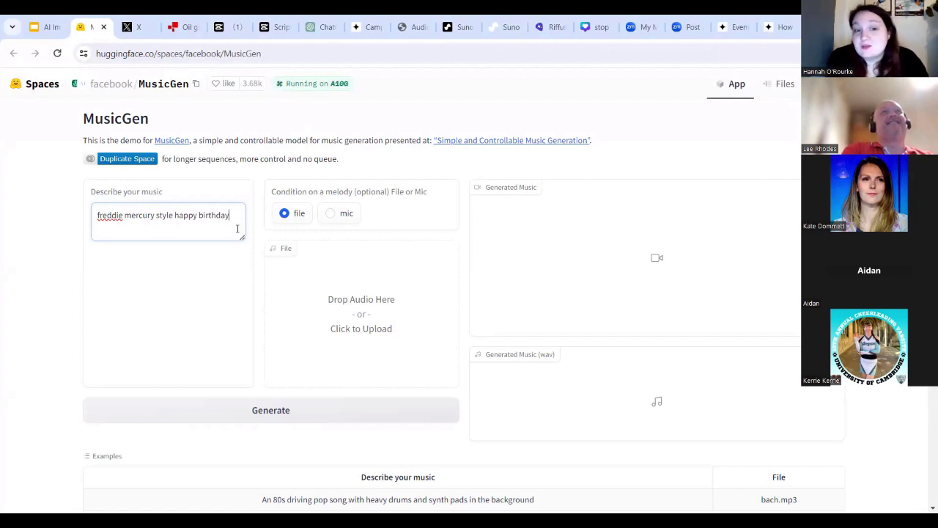
pyautogui.click(262, 417)
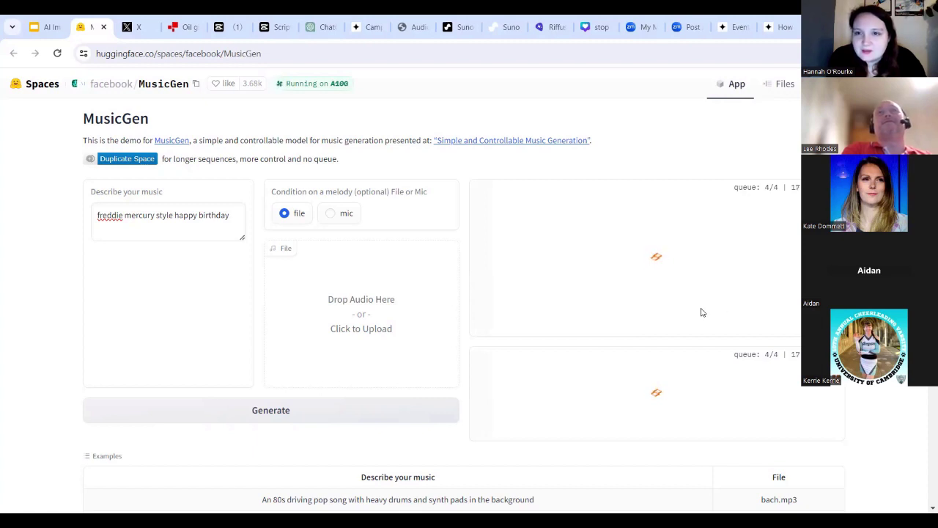
# - Check the app.suno.ai create link on the music slide, then return to the other browser tab
pyautogui.click(46, 29)
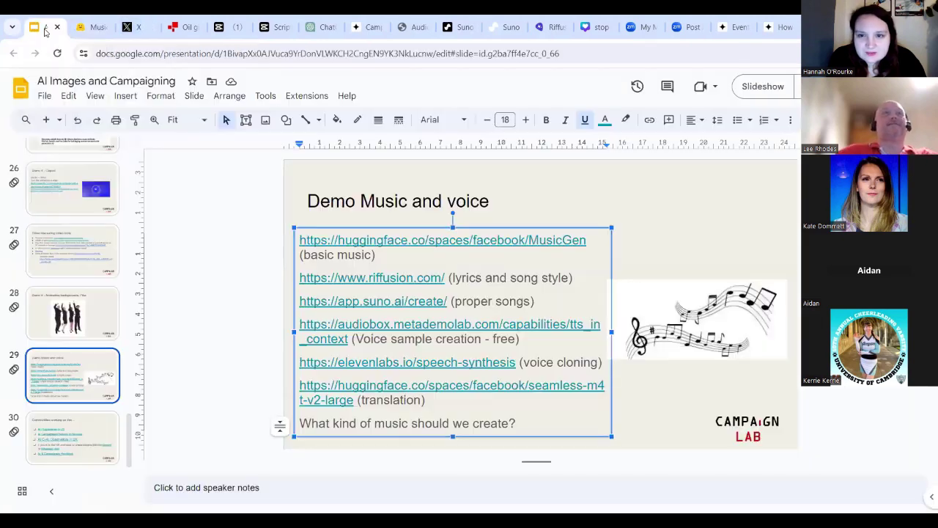
pyautogui.click(390, 301)
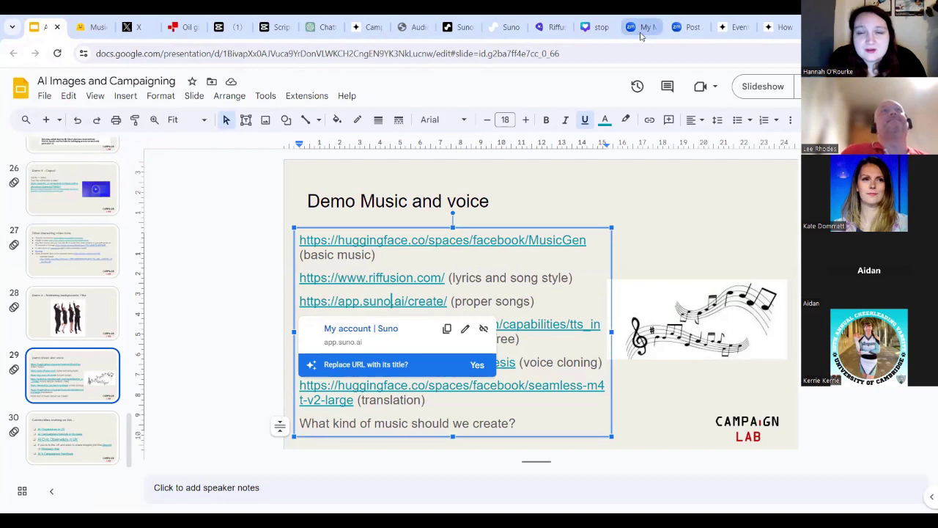
pyautogui.click(86, 28)
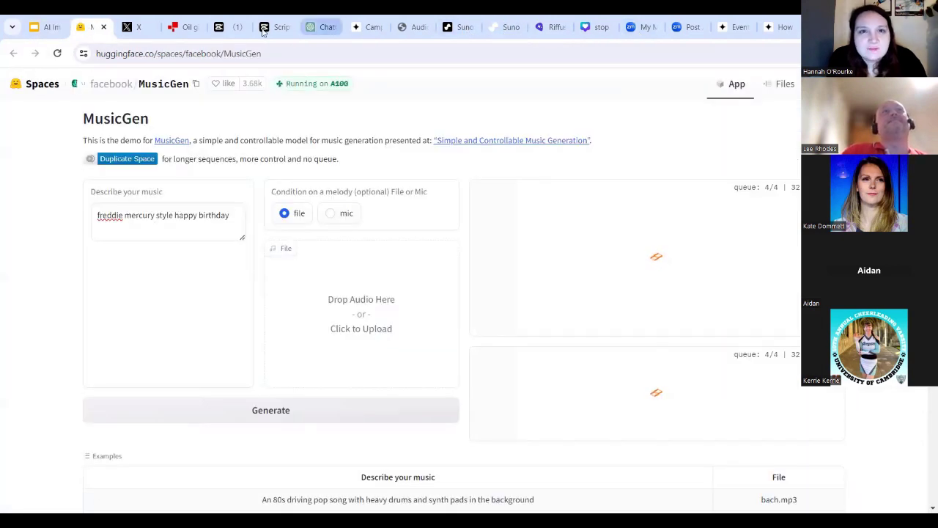
# - On Suno's Create page, replace 'slow and sad ballad' with 'pop song freddie mercury style'
pyautogui.click(451, 29)
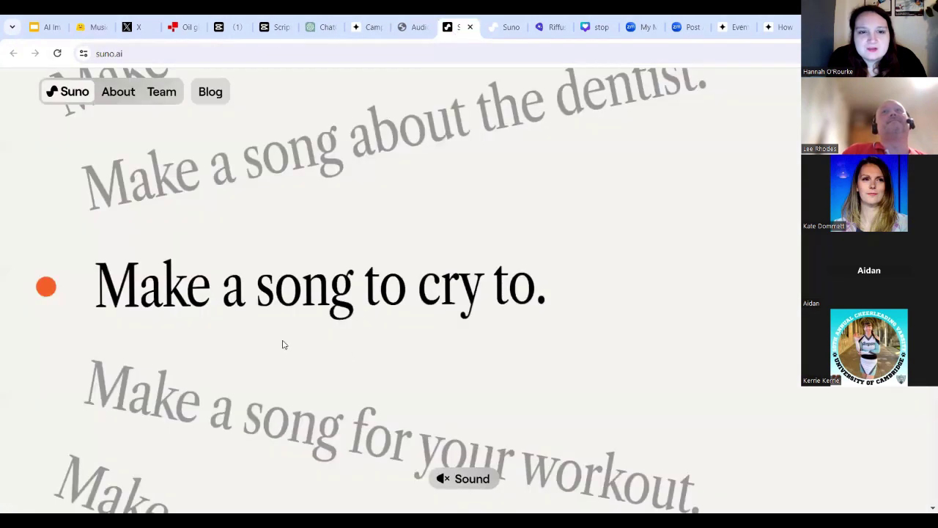
pyautogui.click(503, 33)
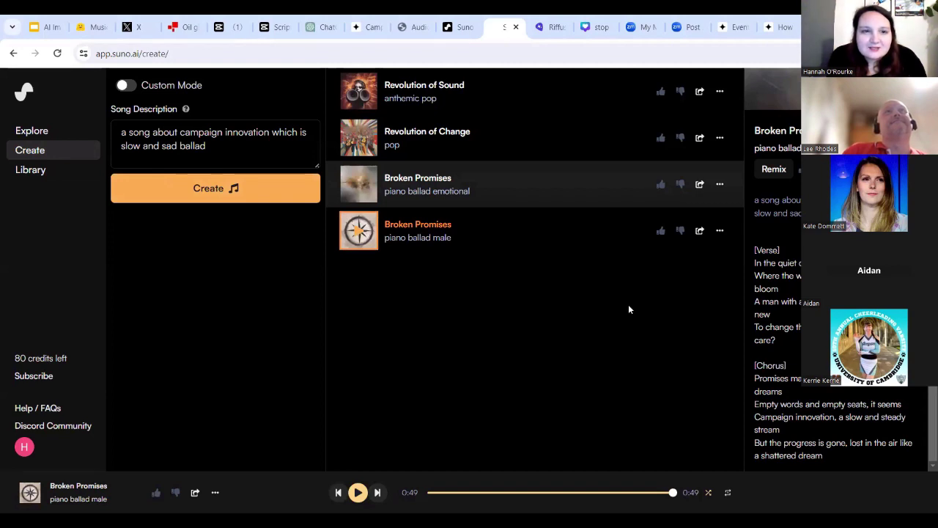
pyautogui.tripleClick(201, 145)
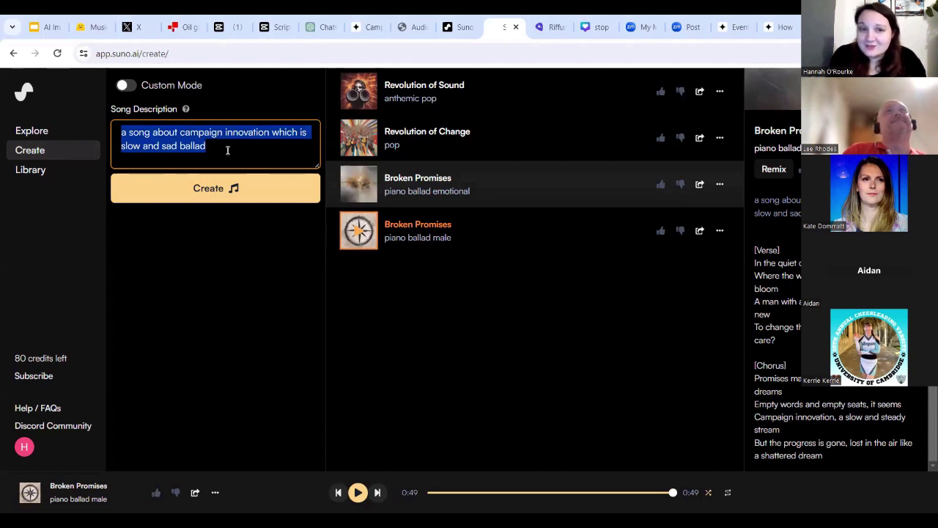
pyautogui.click(227, 150)
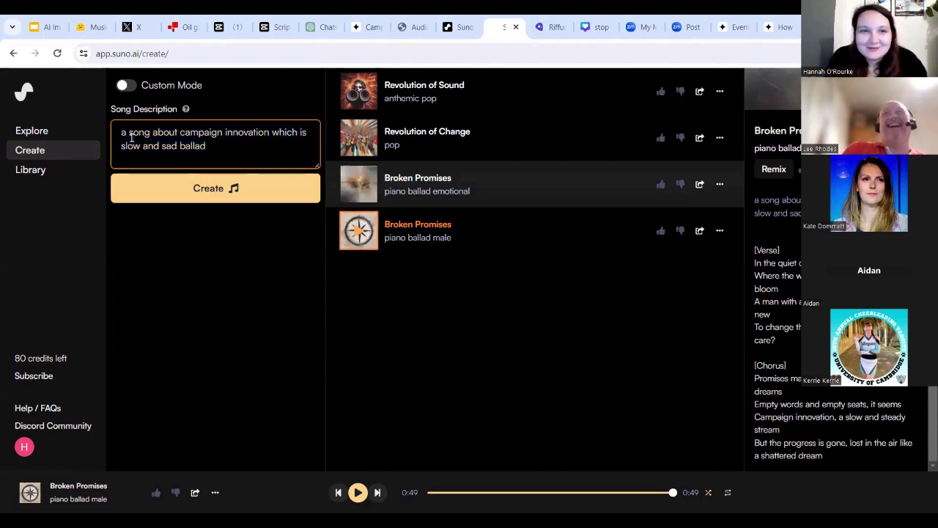
pyautogui.moveTo(121, 146); pyautogui.dragTo(225, 152)
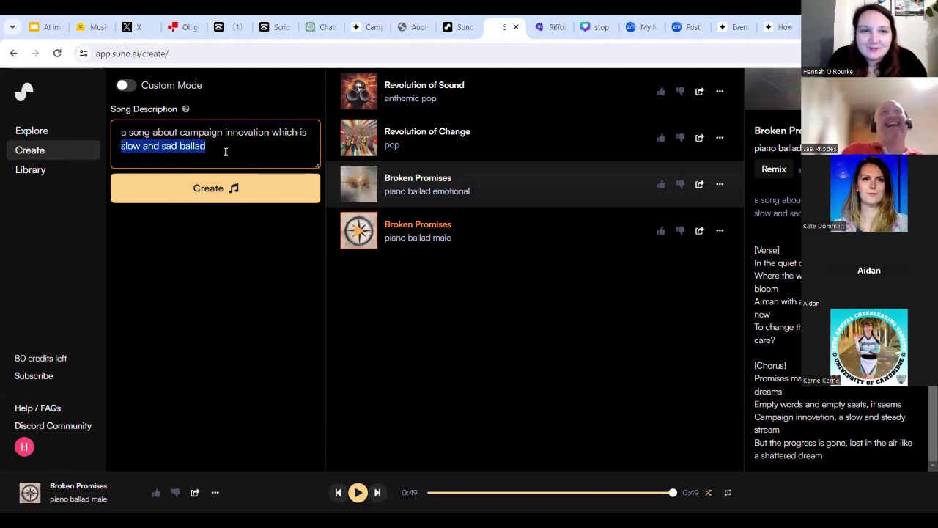
pyautogui.press('BackSpace')
pyautogui.write('pop song f')
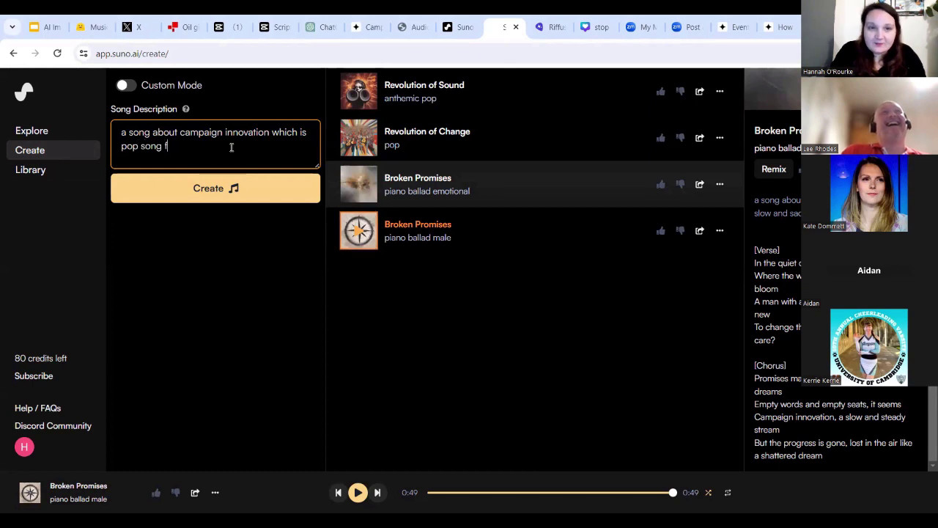
pyautogui.write('e')
pyautogui.write('eddie')
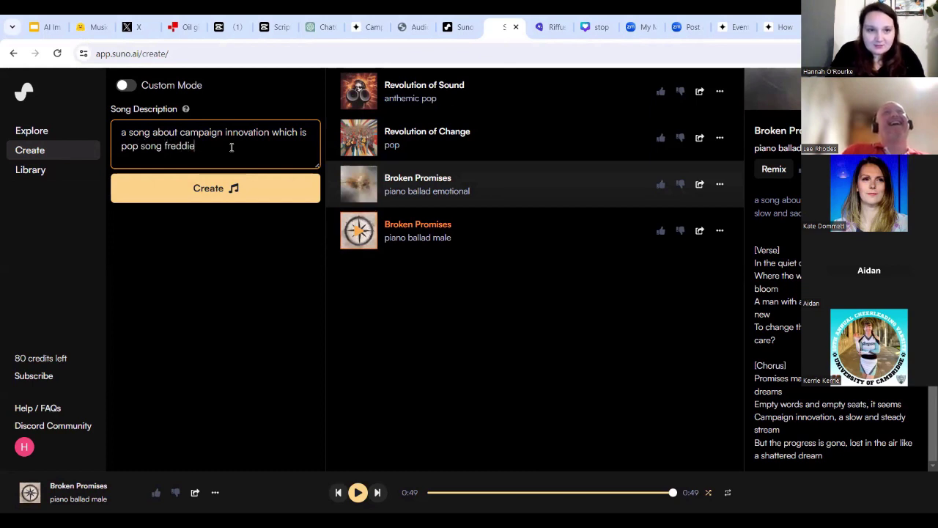
pyautogui.write(' mercyru')
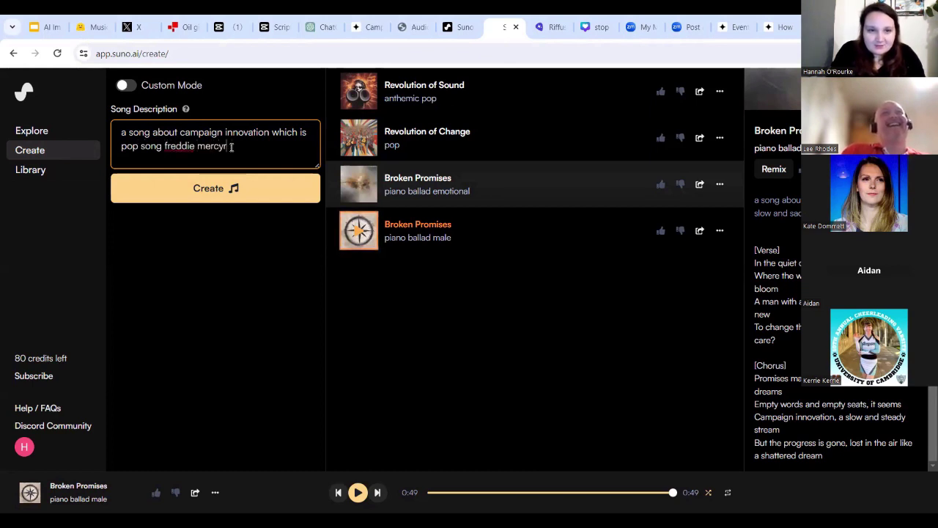
pyautogui.press('BackSpace')
pyautogui.write('ury st')
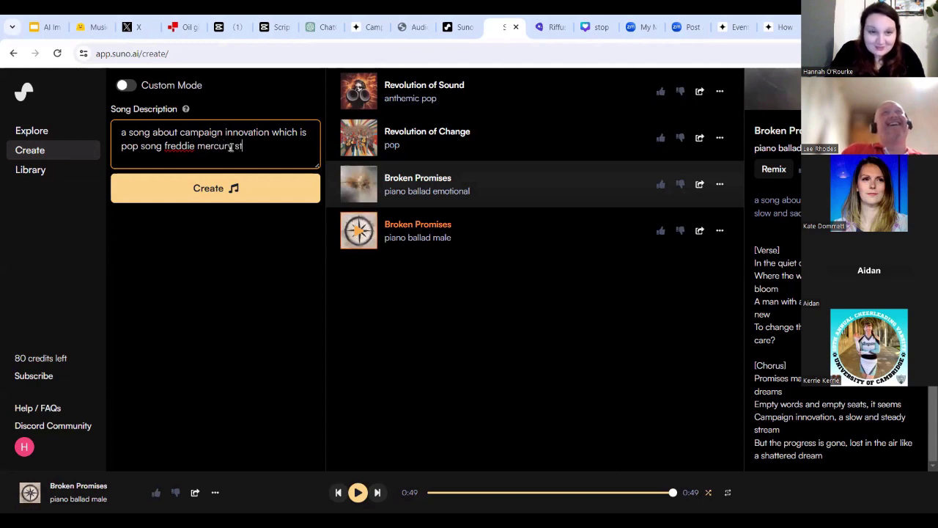
pyautogui.write('yle')
# - Try creating the song, dismiss the artist-name error and delete the artist name from the description
pyautogui.click(262, 190)
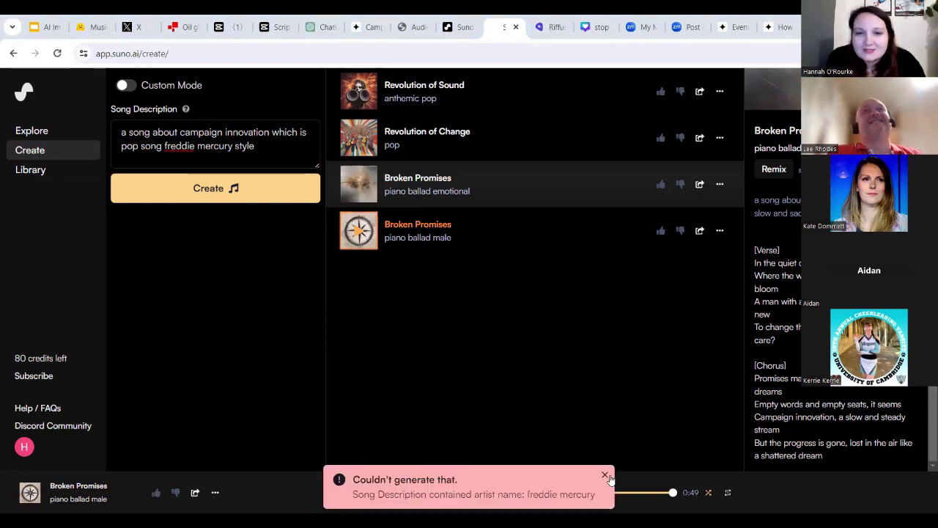
pyautogui.click(605, 475)
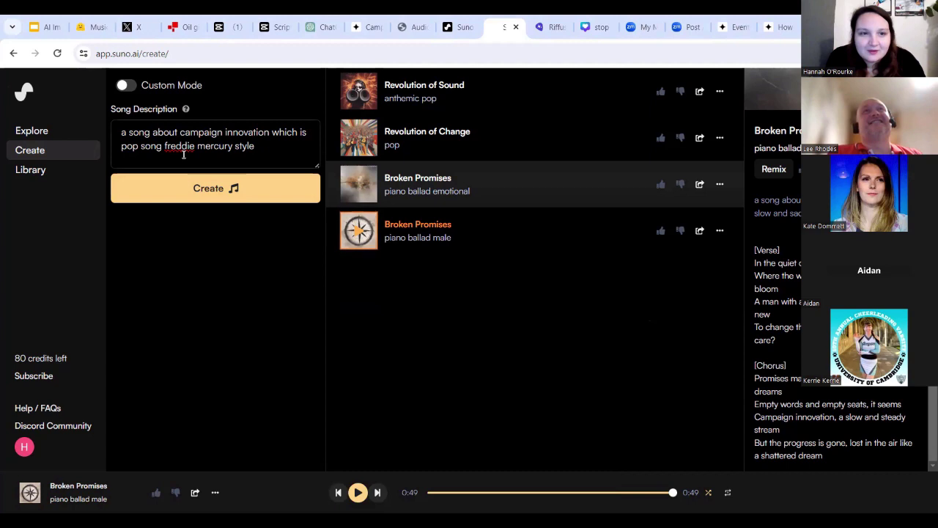
pyautogui.moveTo(165, 146); pyautogui.dragTo(238, 158)
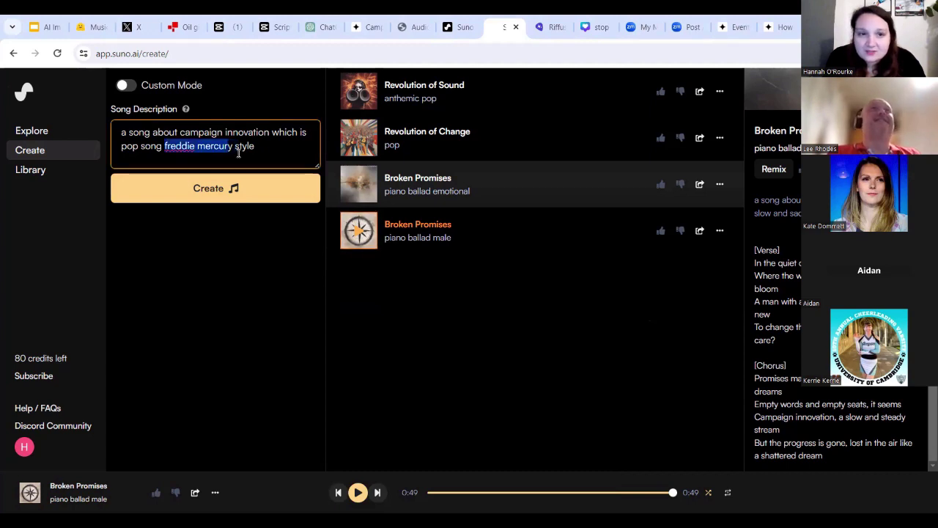
pyautogui.press('BackSpace')
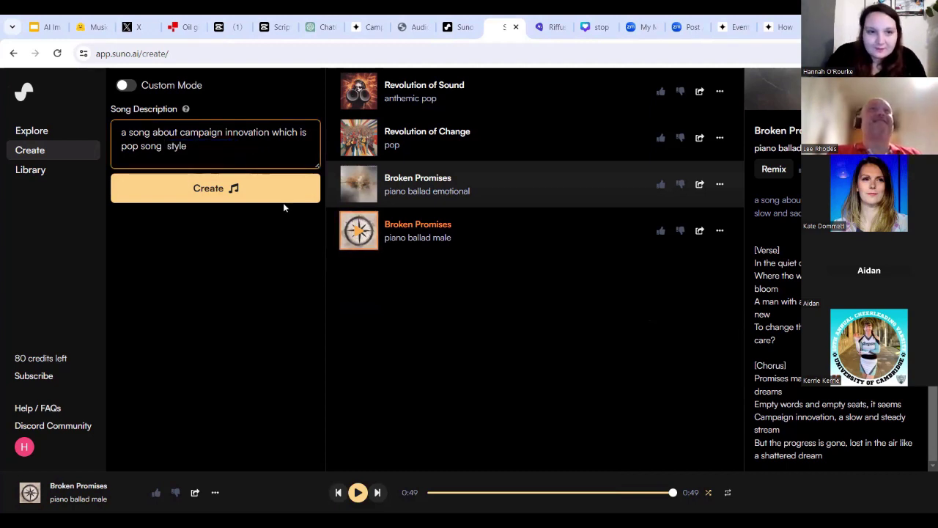
# - Create the upbeat pop songs, then play part of 'Revolutionize the Game' and pause it
pyautogui.click(269, 198)
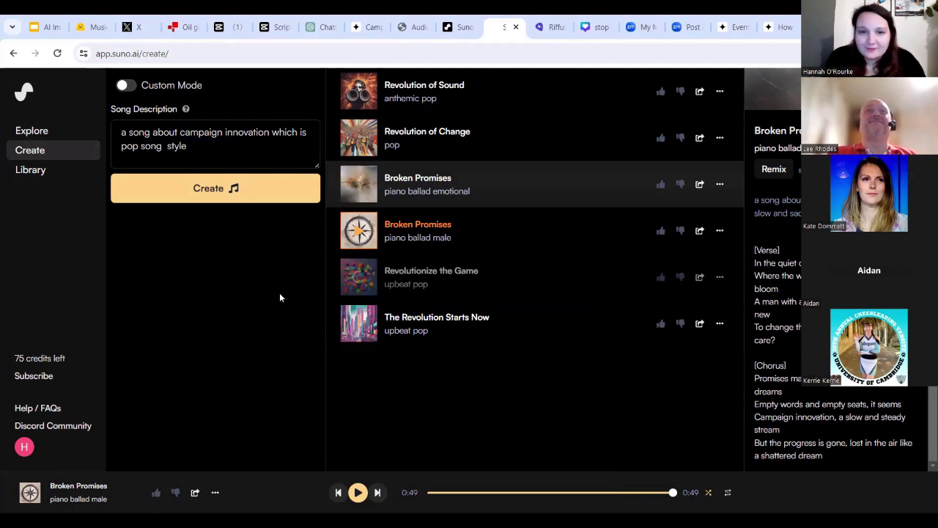
pyautogui.click(427, 283)
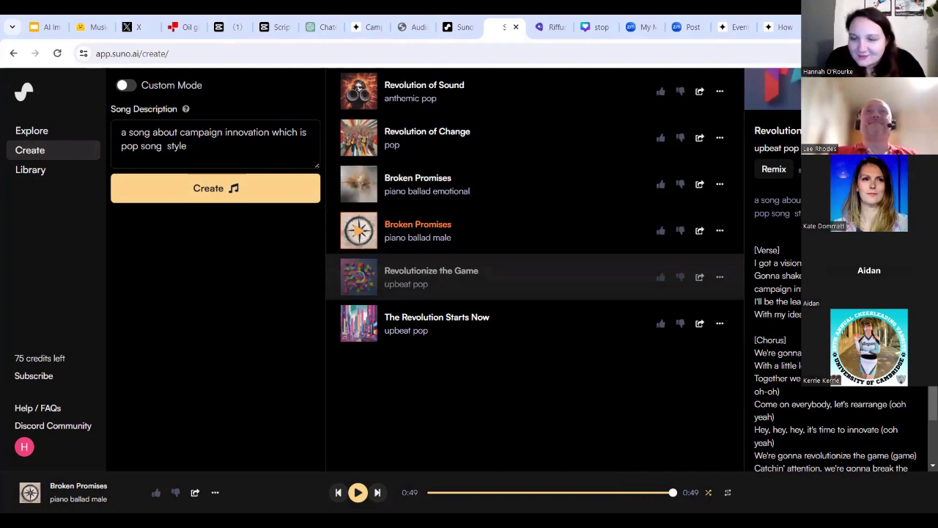
pyautogui.scroll(-1, 781, 229)
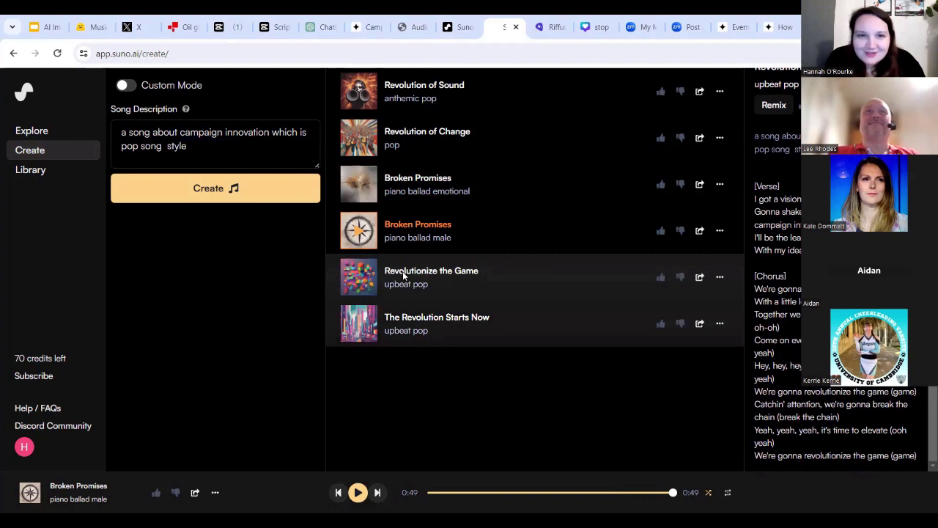
pyautogui.click(357, 278)
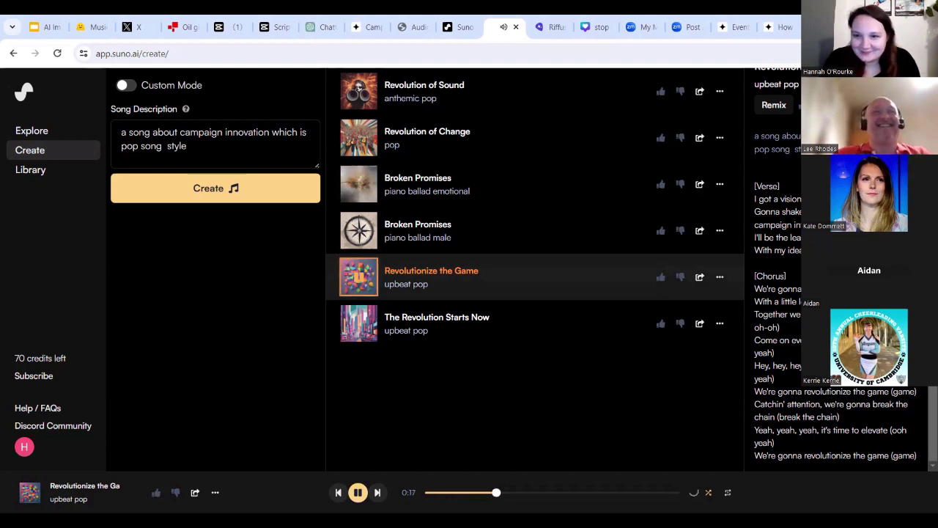
pyautogui.click(358, 493)
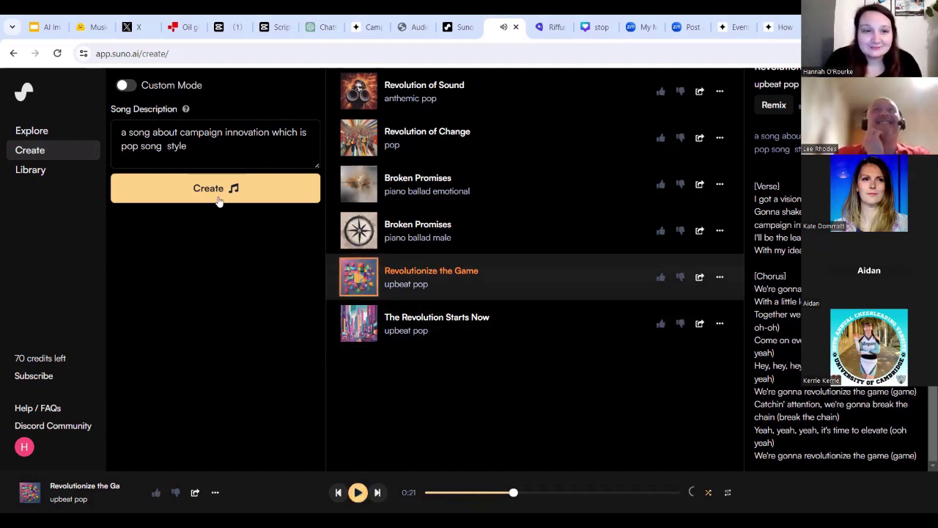
# - Change the description to 'a song about the importance of voting in elections slow ballad style' and create songs
pyautogui.click(222, 155)
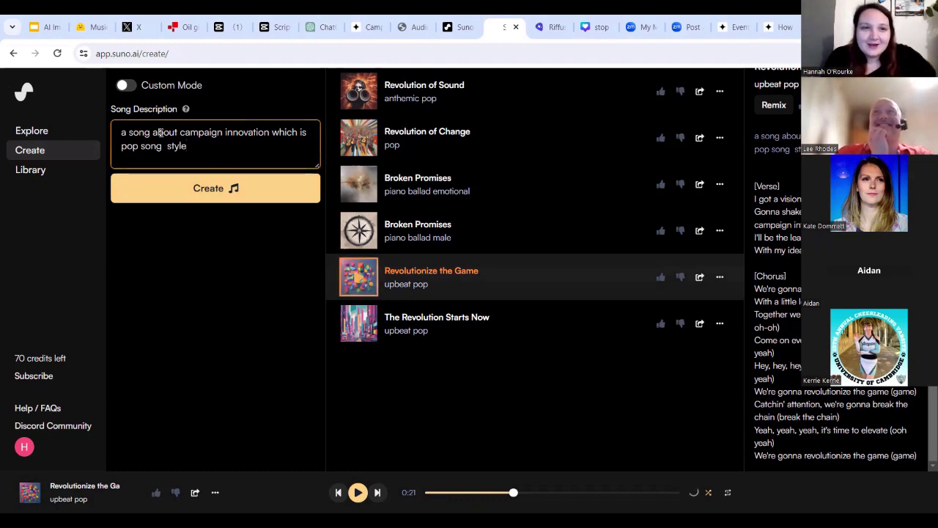
pyautogui.moveTo(184, 133); pyautogui.dragTo(270, 133)
pyautogui.press('BackSpace')
pyautogui.press('BackSpace')
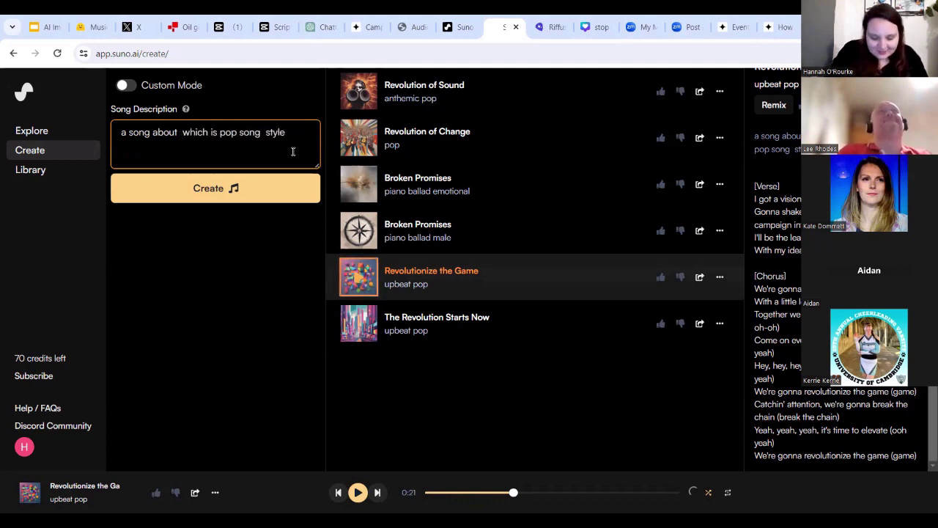
pyautogui.write('the importan')
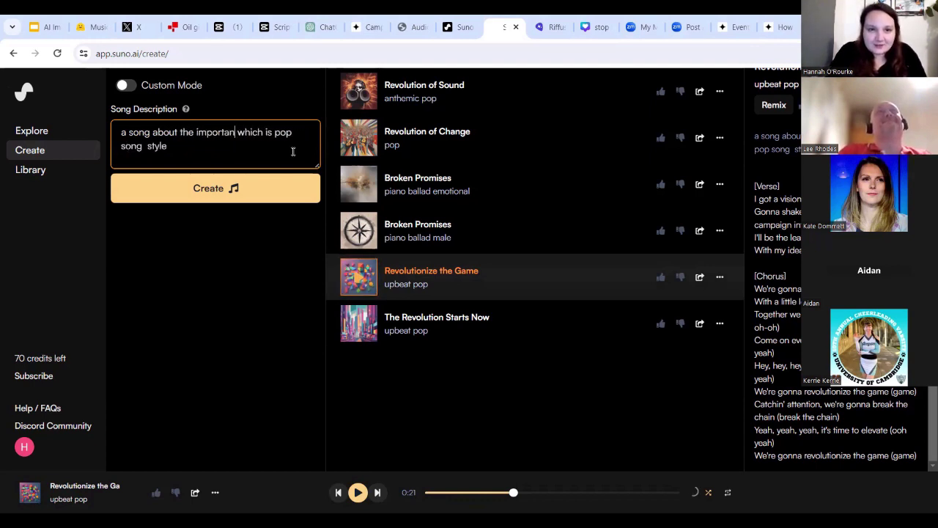
pyautogui.write('ce of voting ')
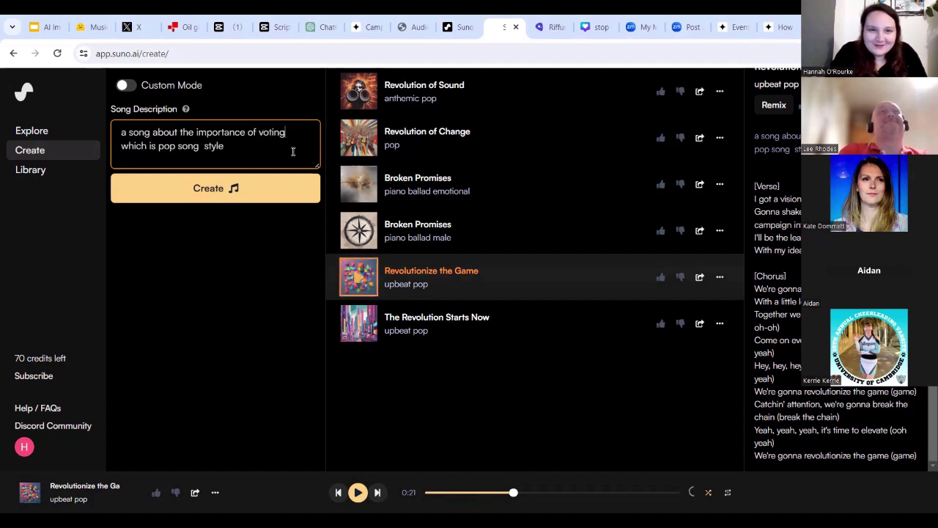
pyautogui.write('in elec ')
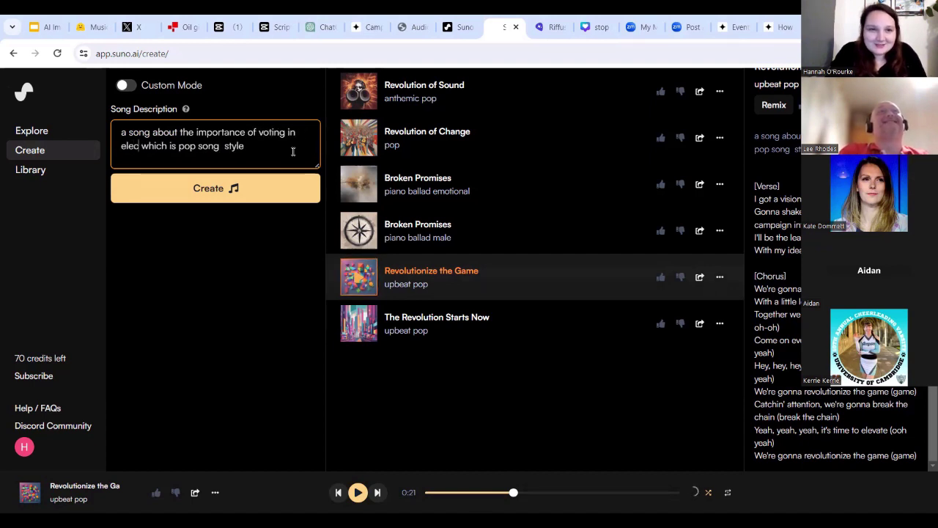
pyautogui.write('tions')
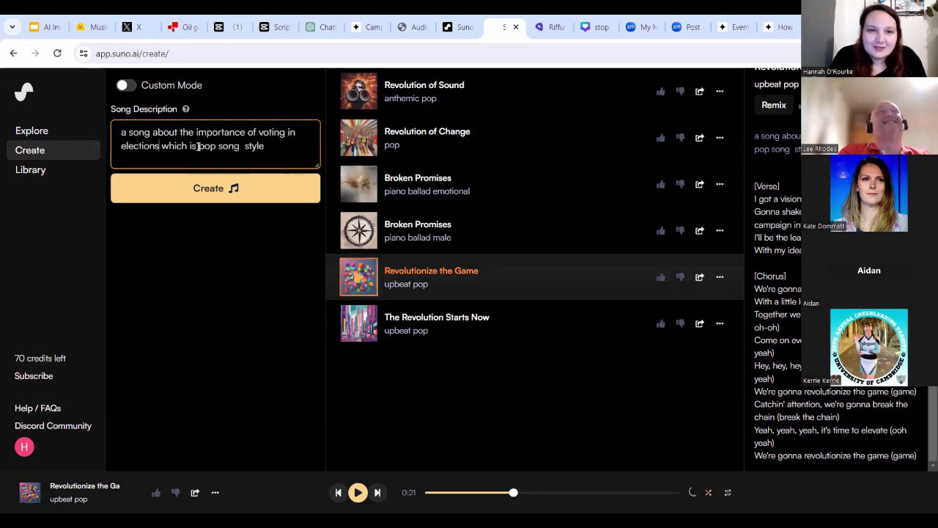
pyautogui.moveTo(198, 146); pyautogui.dragTo(280, 157)
pyautogui.press('BackSpace')
pyautogui.press('BackSpace')
pyautogui.press('BackSpace')
pyautogui.press('BackSpace')
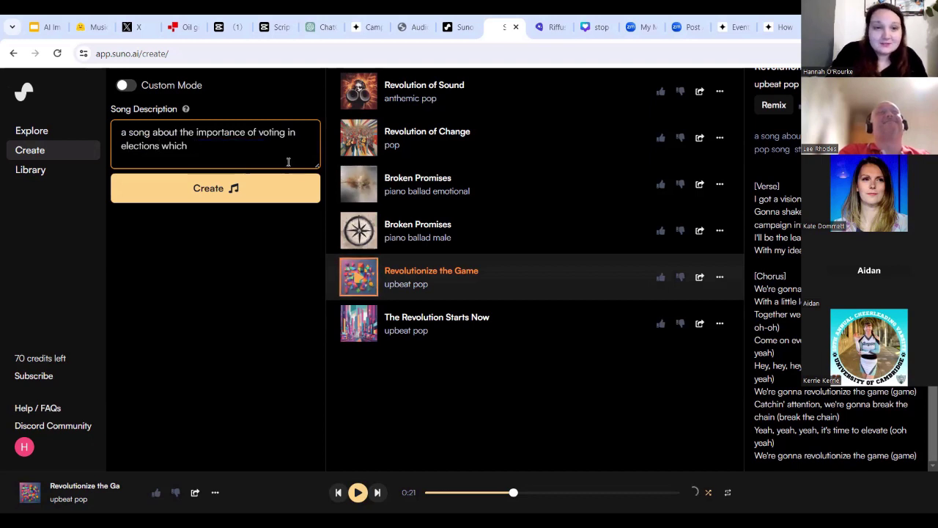
pyautogui.press('BackSpace')
pyautogui.press('BackSpace')
pyautogui.press('BackSpace')
pyautogui.press('BackSpace')
pyautogui.write('slow ballad s')
pyautogui.write('try')
pyautogui.write('yle')
pyautogui.click(262, 192)
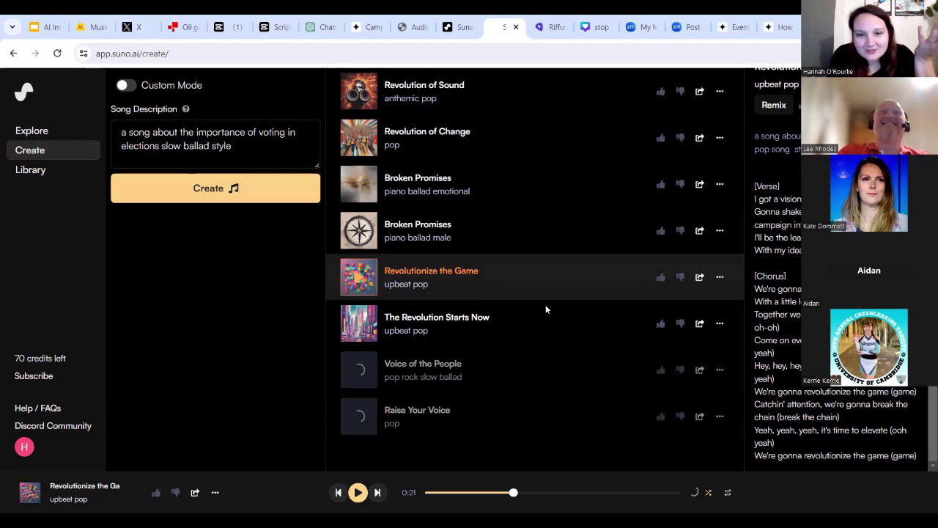
# - Play 'Voice of the People' and 'Raise Your Voice', then pause playback
pyautogui.click(511, 384)
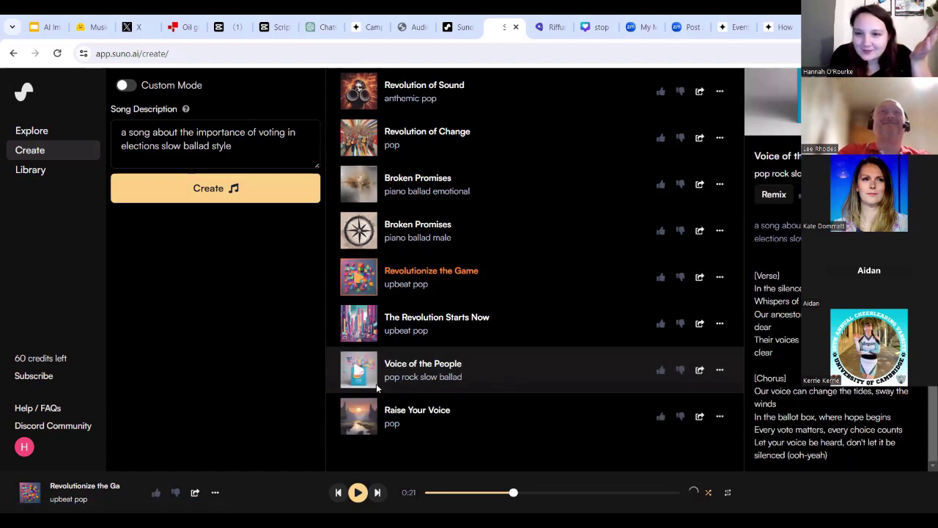
pyautogui.click(359, 372)
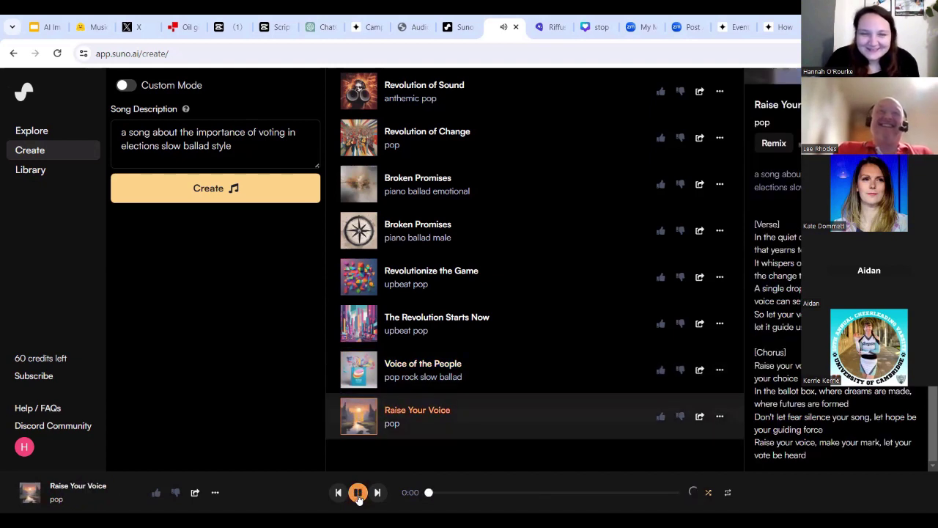
pyautogui.click(358, 492)
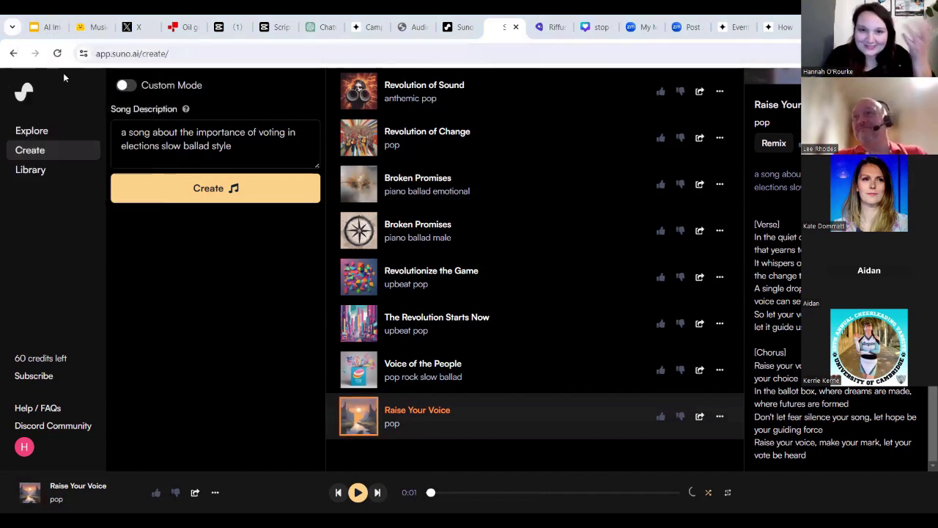
pyautogui.moveTo(42, 28)
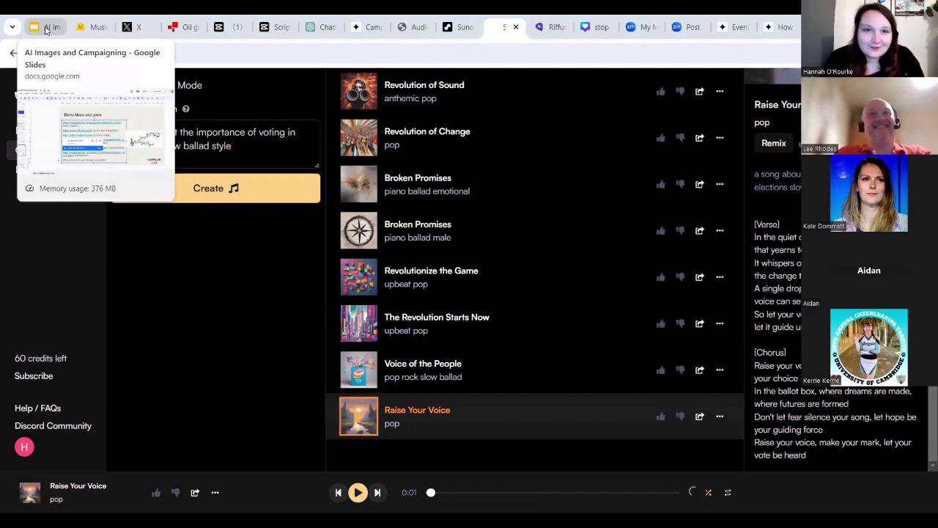
# - From the slides' Audiobox link preview, open the Audiobox Capabilities page
pyautogui.click(46, 27)
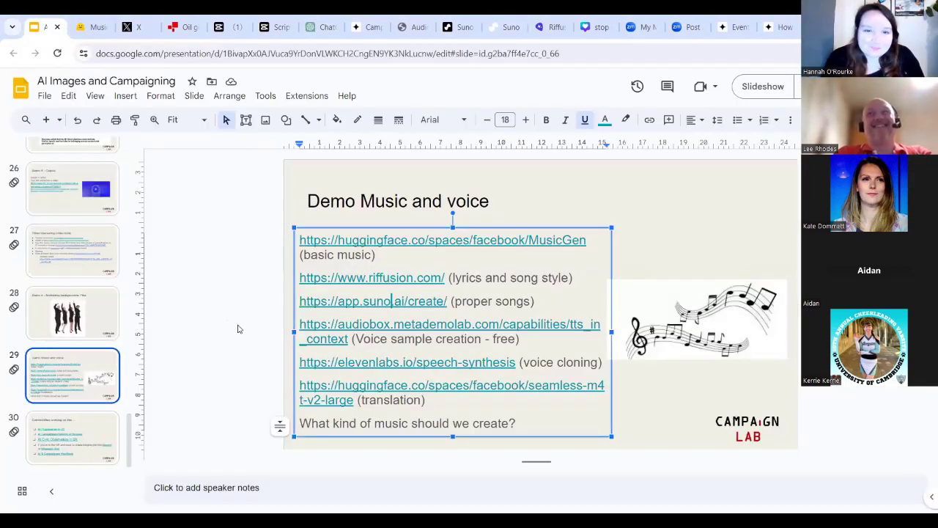
pyautogui.click(331, 327)
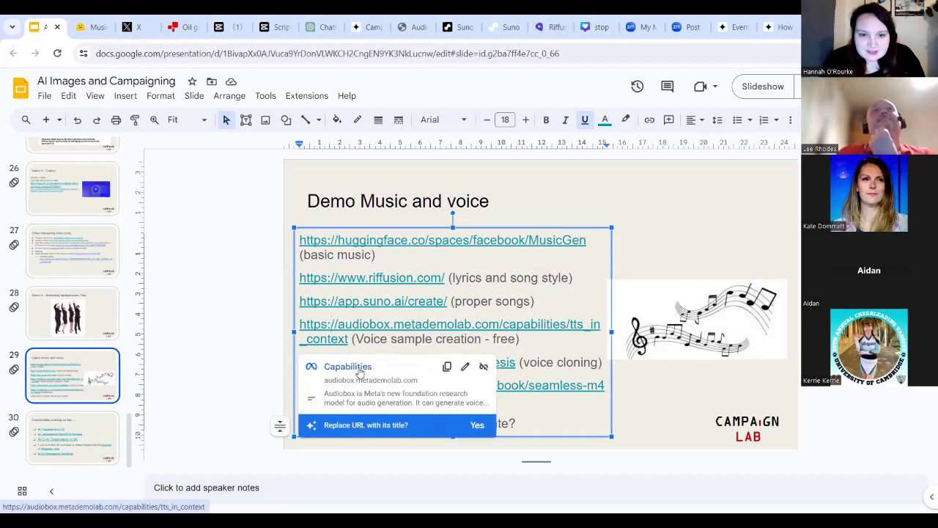
pyautogui.click(360, 373)
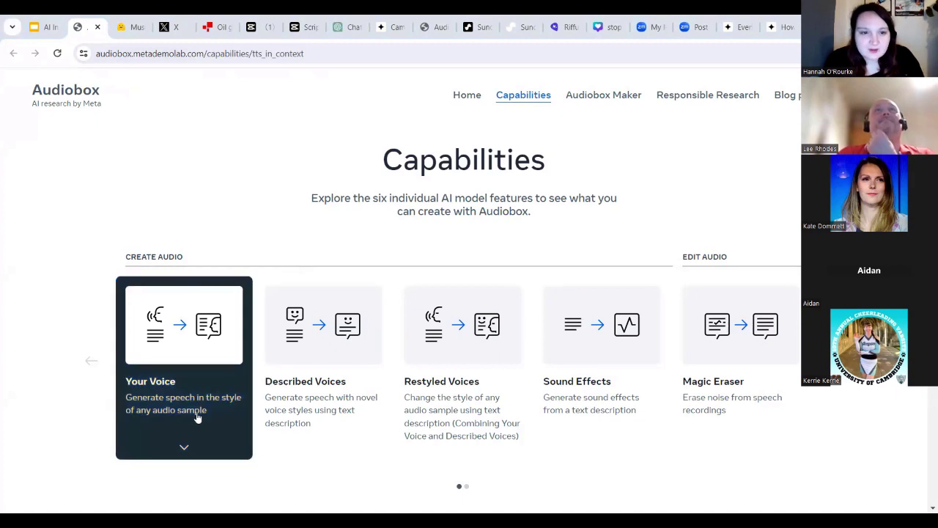
# - Record a reading with microphone access in Your Voice and create a voice from it
pyautogui.click(184, 375)
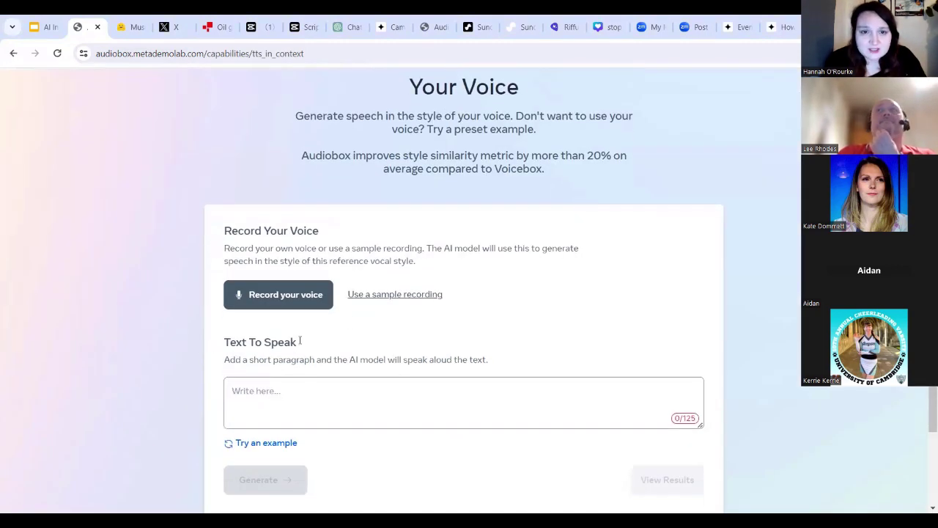
pyautogui.click(285, 296)
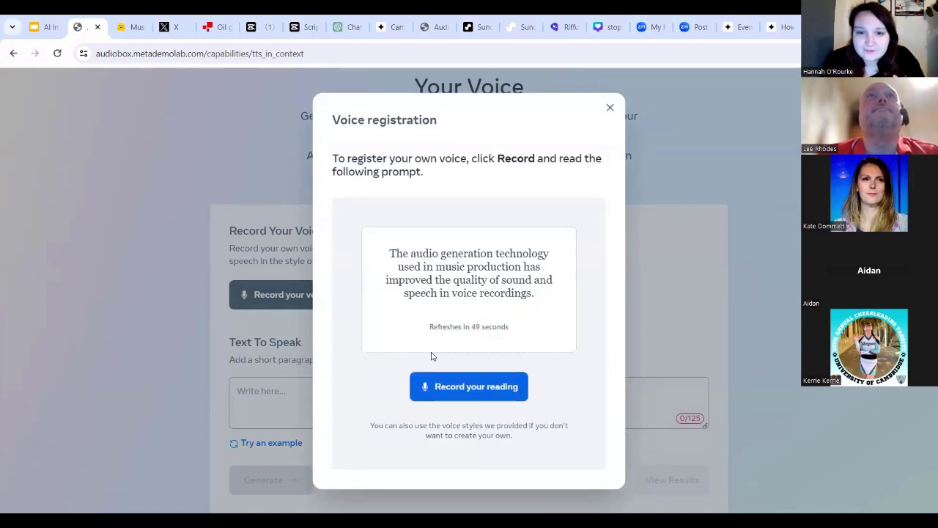
pyautogui.click(449, 393)
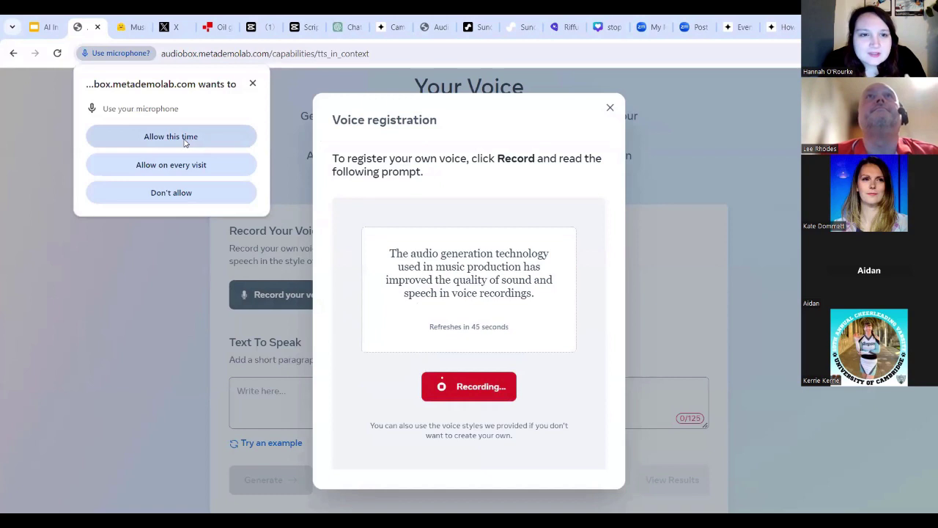
pyautogui.click(184, 140)
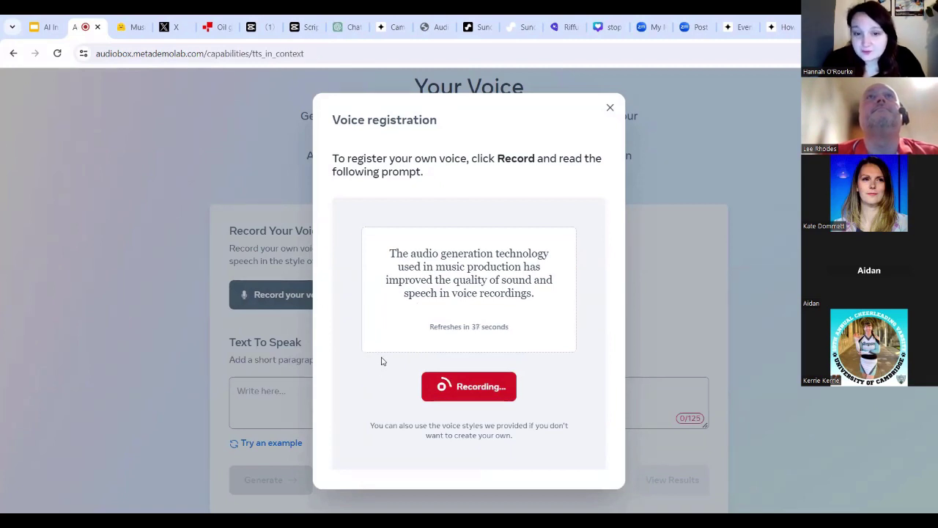
pyautogui.click(472, 389)
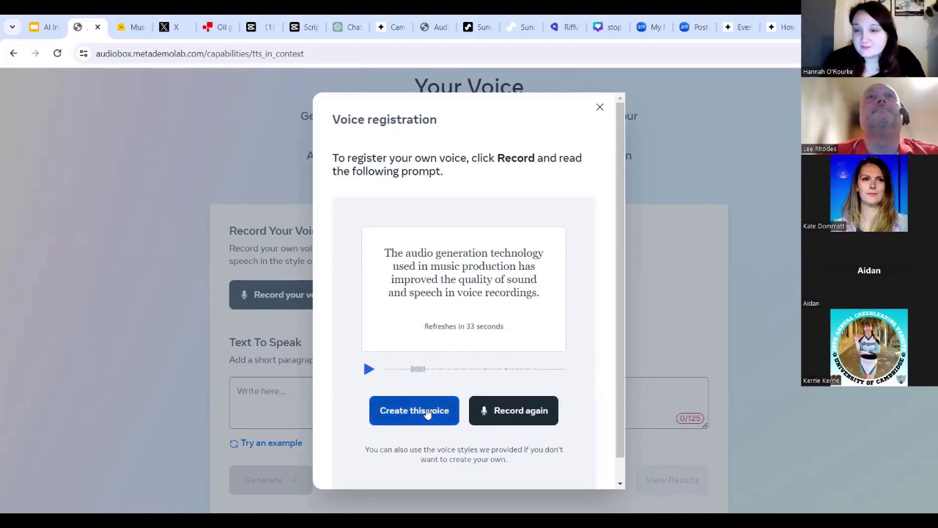
pyautogui.click(427, 412)
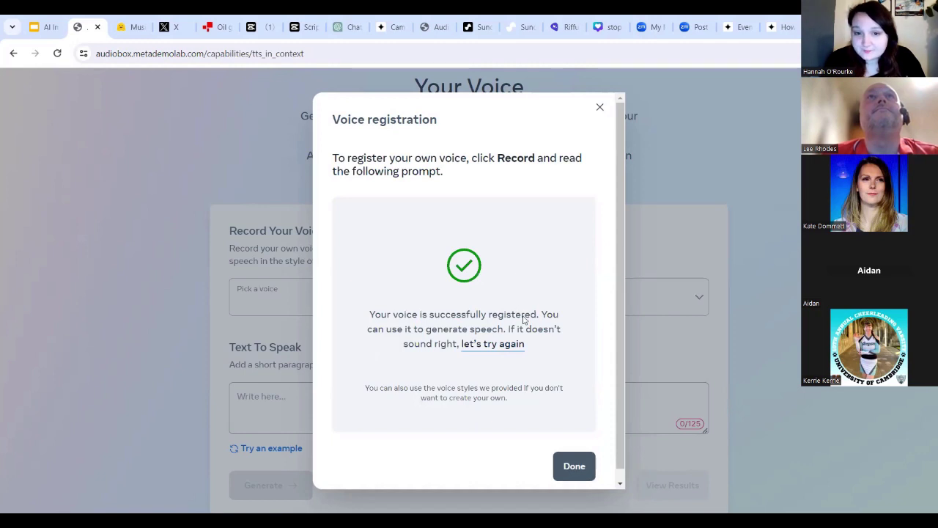
pyautogui.click(570, 464)
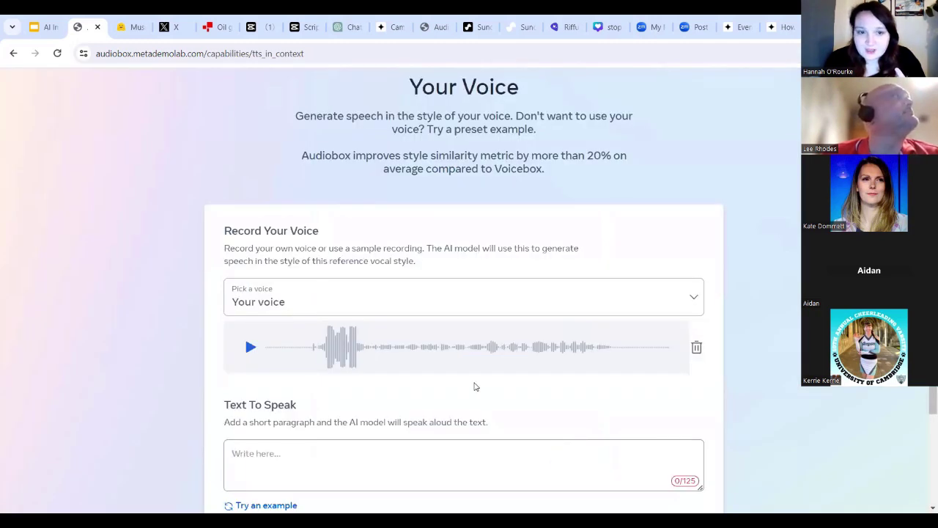
# - Start the Text To Speak message: 'Vote' plus the candidate's name 'for the police and crime commissioner on'
pyautogui.scroll(-2, 439, 395)
pyautogui.click(300, 336)
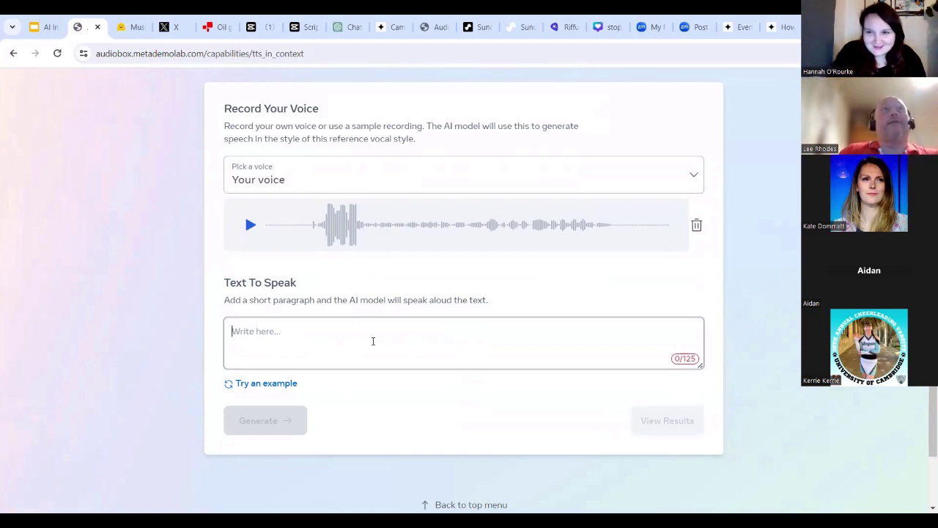
pyautogui.write('Vote sol')
pyautogui.press('BackSpace')
pyautogui.press('BackSpace')
pyautogui.write('arah feen')
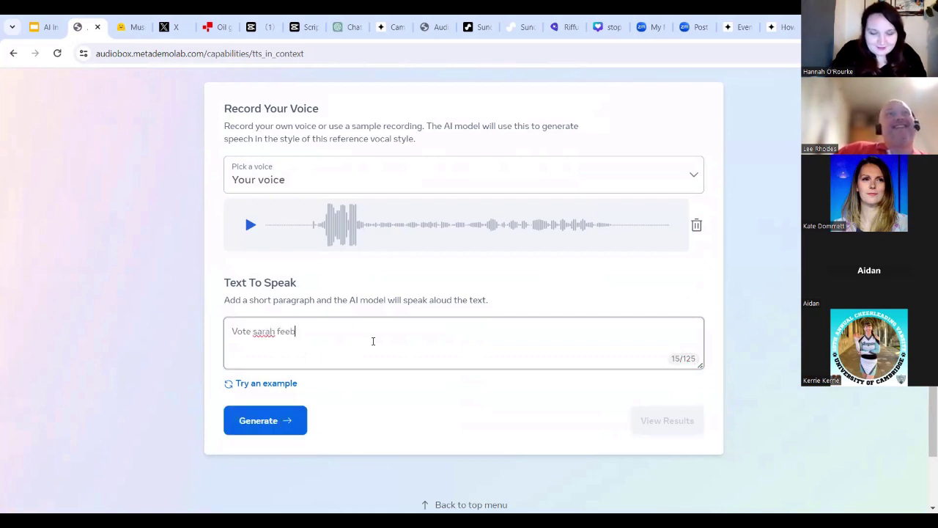
pyautogui.write('ey for the p(o')
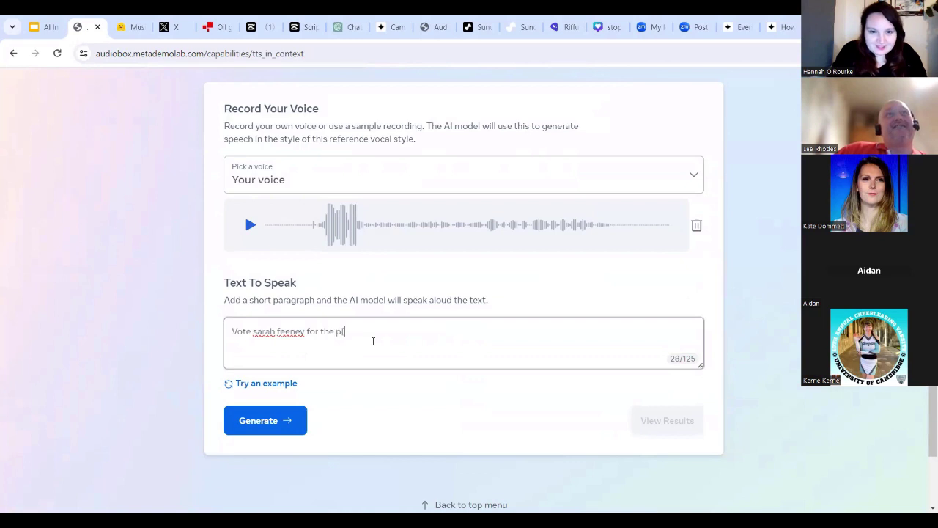
pyautogui.press('BackSpace')
pyautogui.write('olice and crime commi')
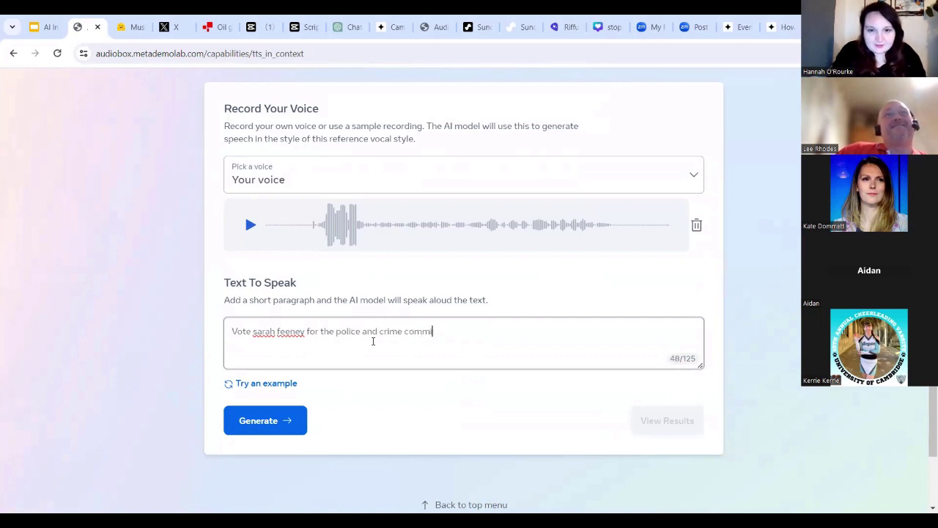
pyautogui.write('ssioner')
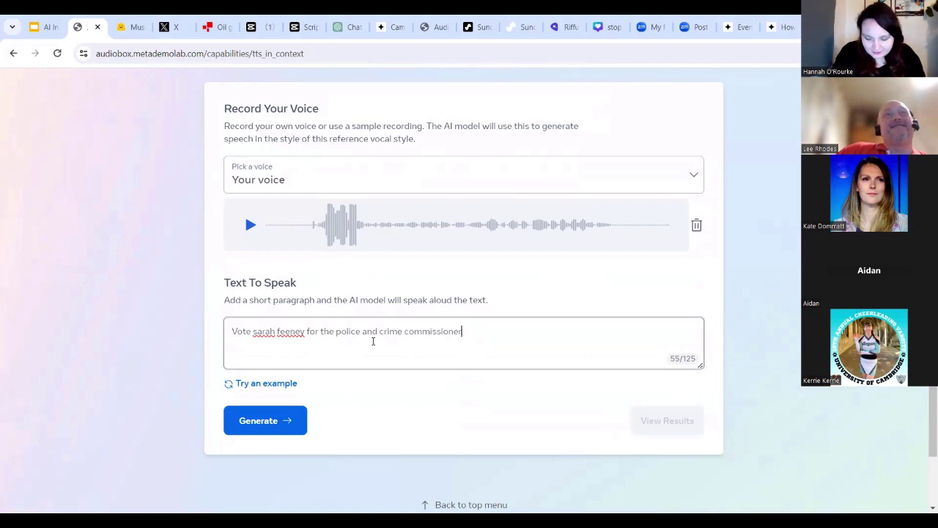
pyautogui.write('. ')
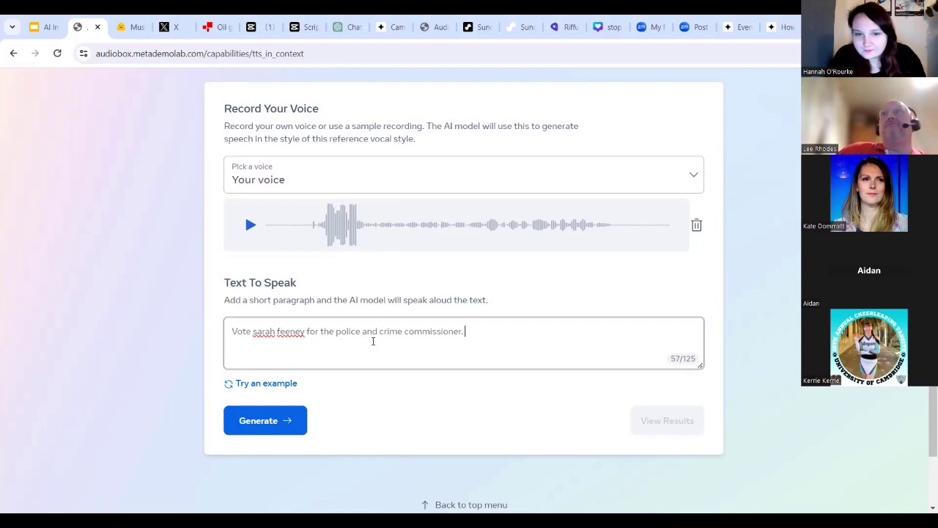
pyautogui.press('BackSpace')
pyautogui.press('BackSpace')
pyautogui.write(' on 2n')
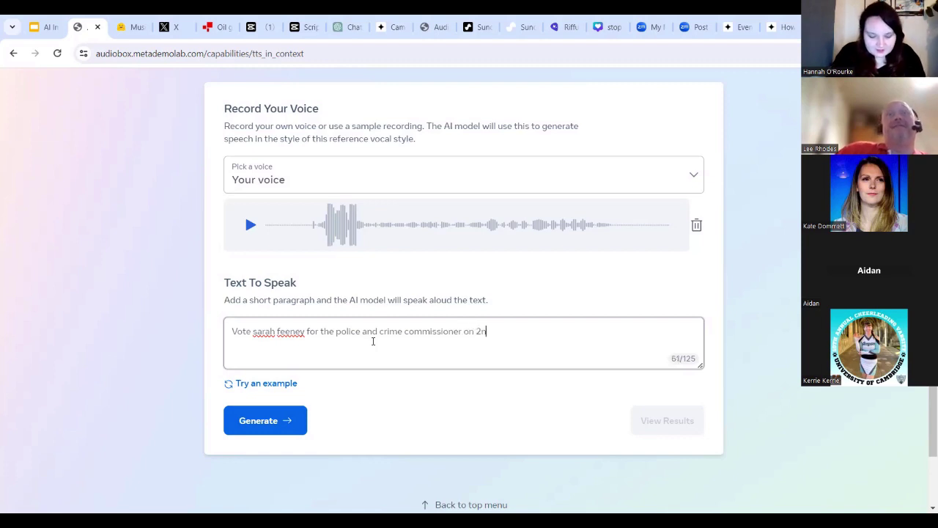
# - Finish it with 'second of may 2024 - she's the best choice', trimming overflow words
pyautogui.press('BackSpace')
pyautogui.press('BackSpace')
pyautogui.write('second of m')
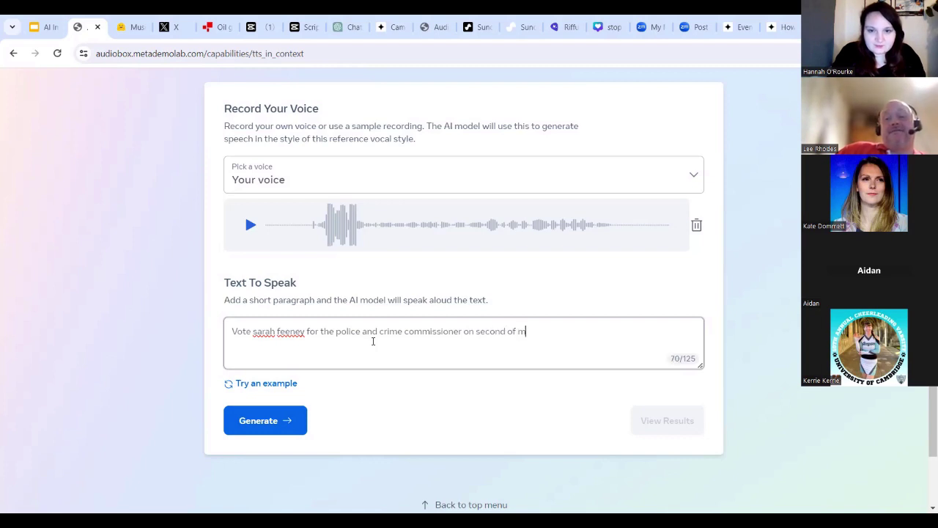
pyautogui.write('ay 2024')
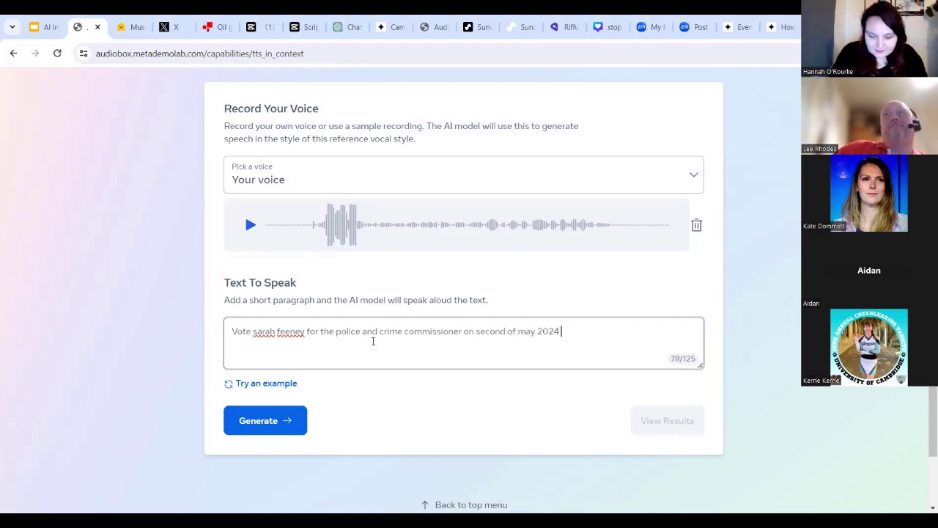
pyautogui.write(" - she's the b")
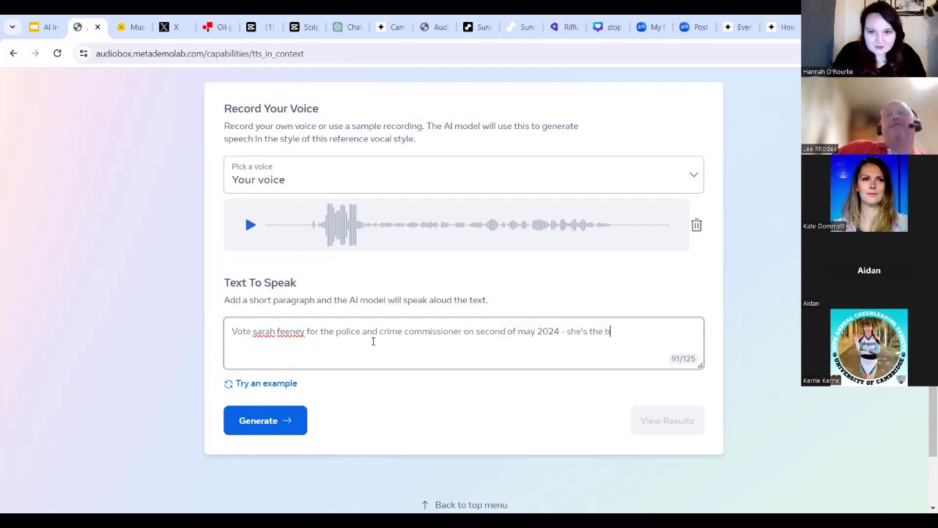
pyautogui.write('est choice')
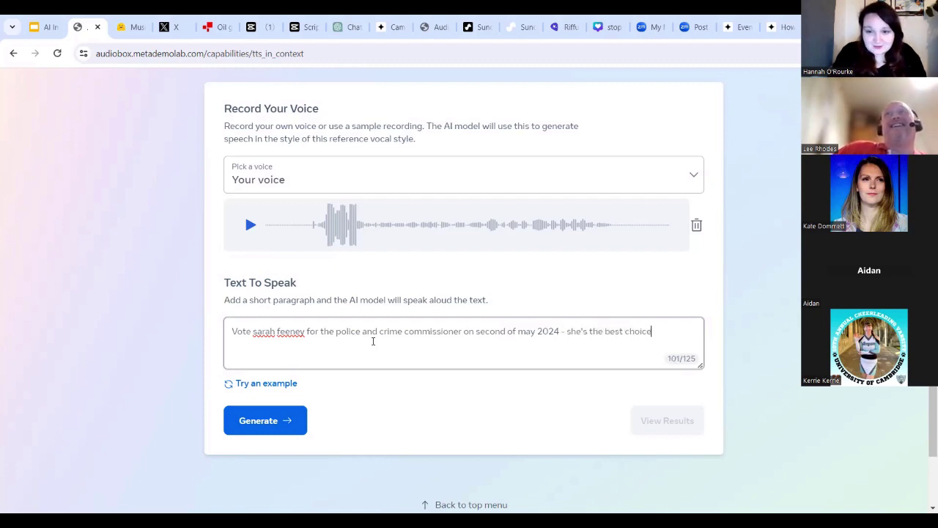
pyautogui.write(' only labour ca')
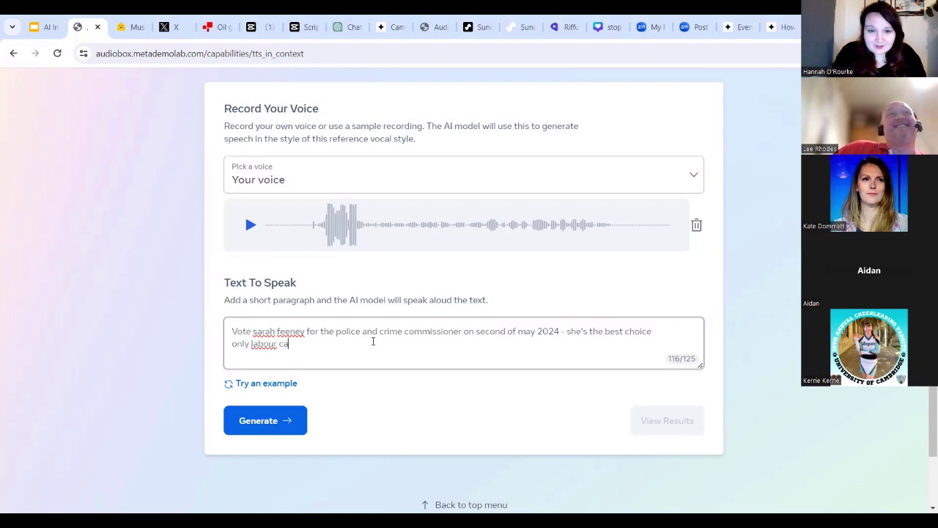
pyautogui.write('n beat th')
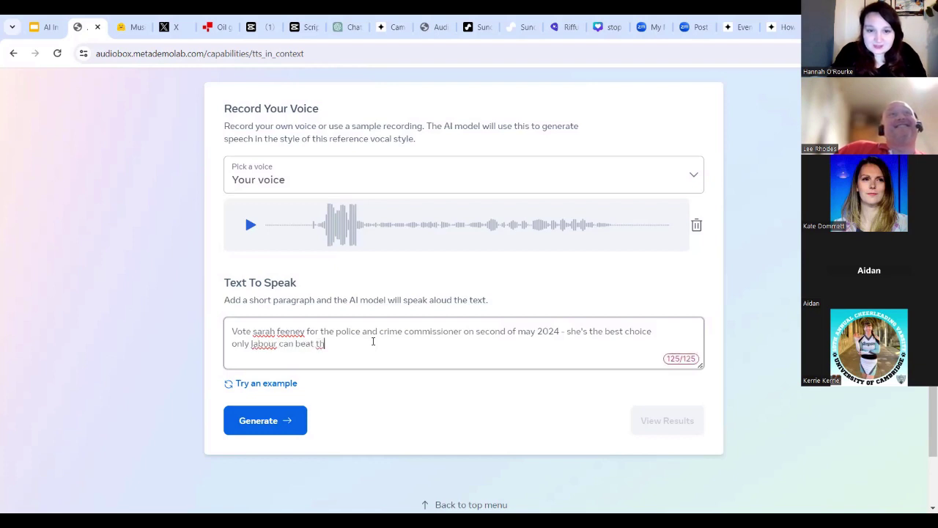
pyautogui.press('BackSpace')
pyautogui.press('BackSpace')
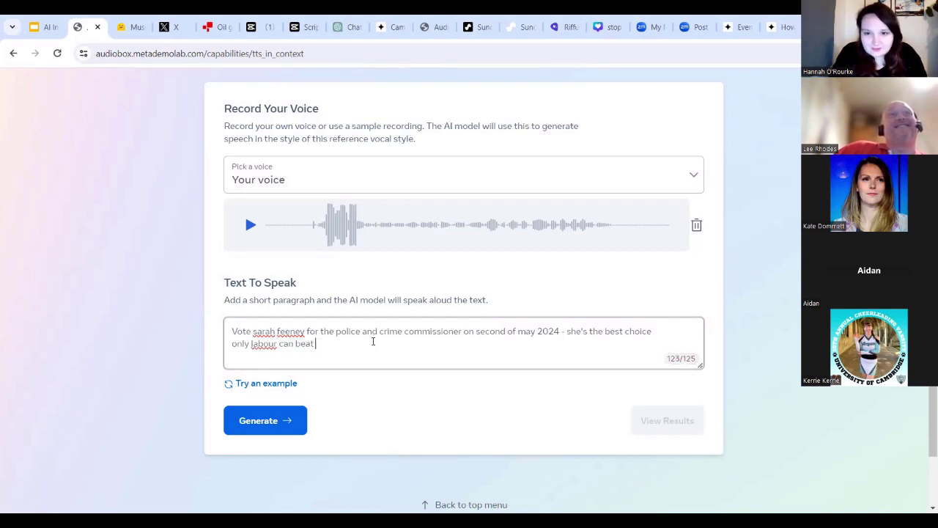
pyautogui.press('BackSpace')
pyautogui.press('BackSpace')
pyautogui.press('BackSpace')
pyautogui.press('BackSpace')
pyautogui.press('BackSpace')
pyautogui.press('BackSpace')
pyautogui.press('BackSpace')
pyautogui.press('BackSpace')
pyautogui.press('BackSpace')
pyautogui.press('BackSpace')
pyautogui.press('BackSpace')
pyautogui.press('BackSpace')
pyautogui.press('BackSpace')
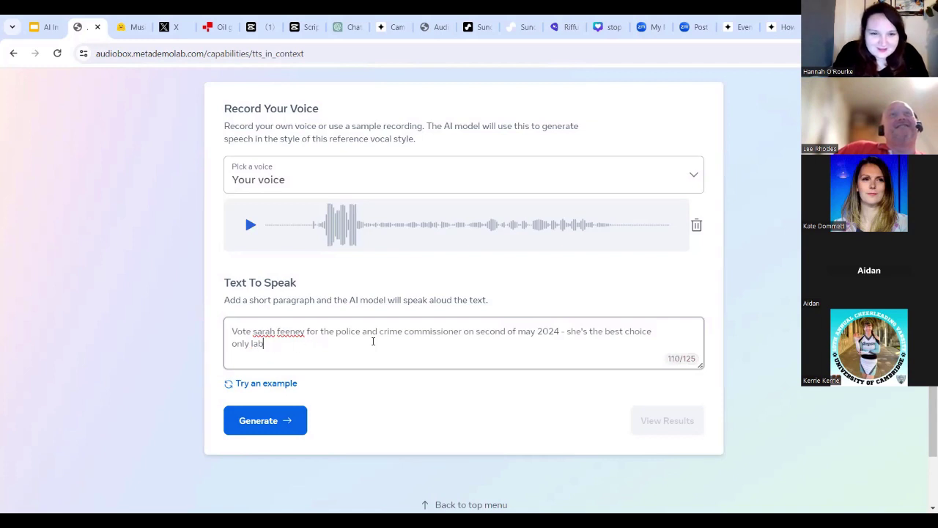
pyautogui.press('BackSpace')
pyautogui.press('BackSpace')
pyautogui.press('BackSpace')
pyautogui.press('BackSpace')
pyautogui.press('BackSpace')
pyautogui.press('BackSpace')
pyautogui.press('BackSpace')
pyautogui.press('BackSpace')
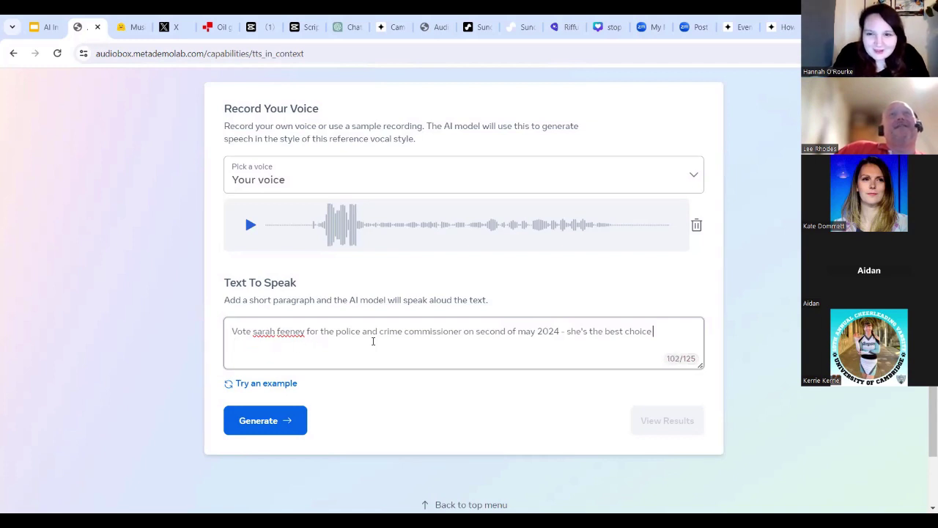
# - Generate the message in the cloned voice, play audio results Option 1 and 2, and close results
pyautogui.click(273, 429)
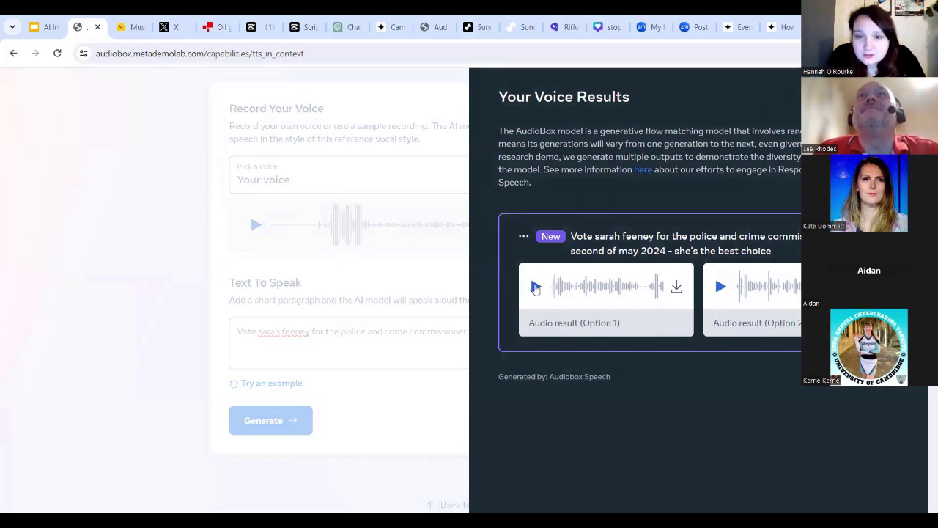
pyautogui.click(536, 289)
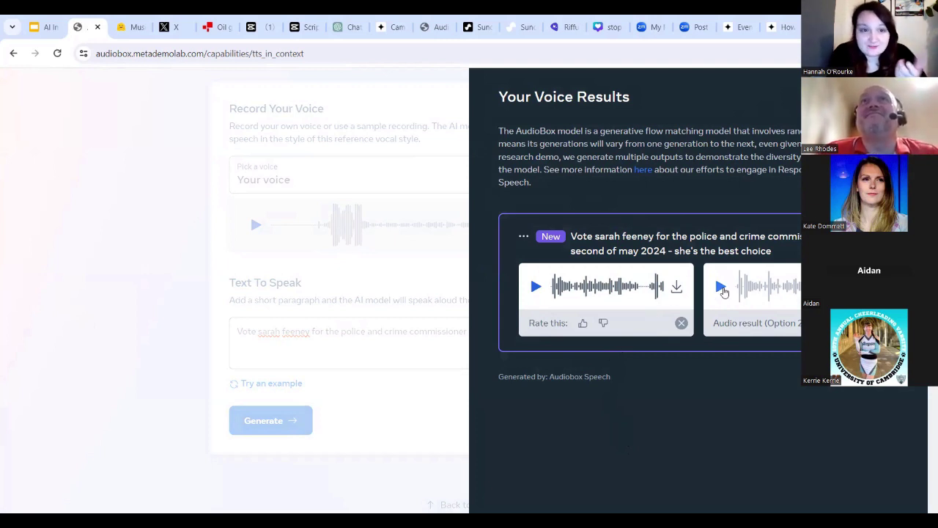
pyautogui.click(722, 288)
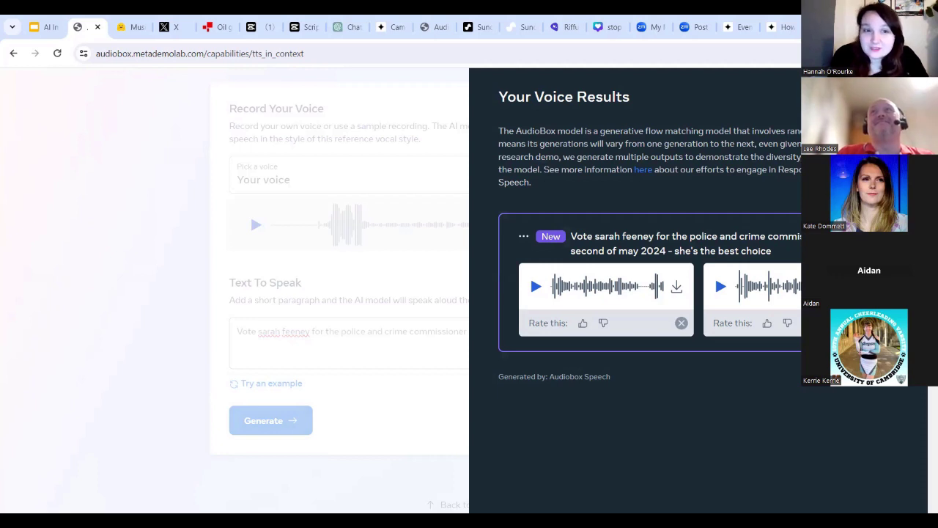
pyautogui.click(299, 138)
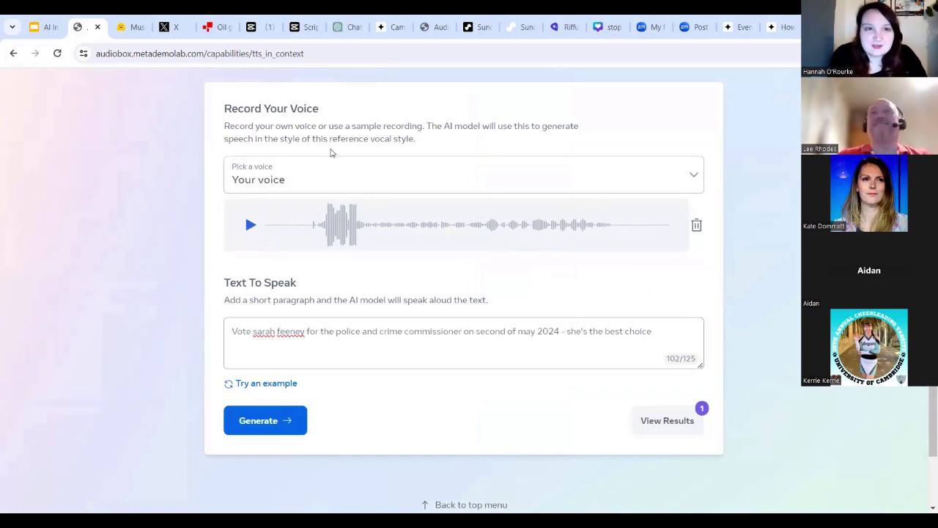
# - Return to the presentation and show slide 30, 'Communities working on this…'
pyautogui.click(44, 27)
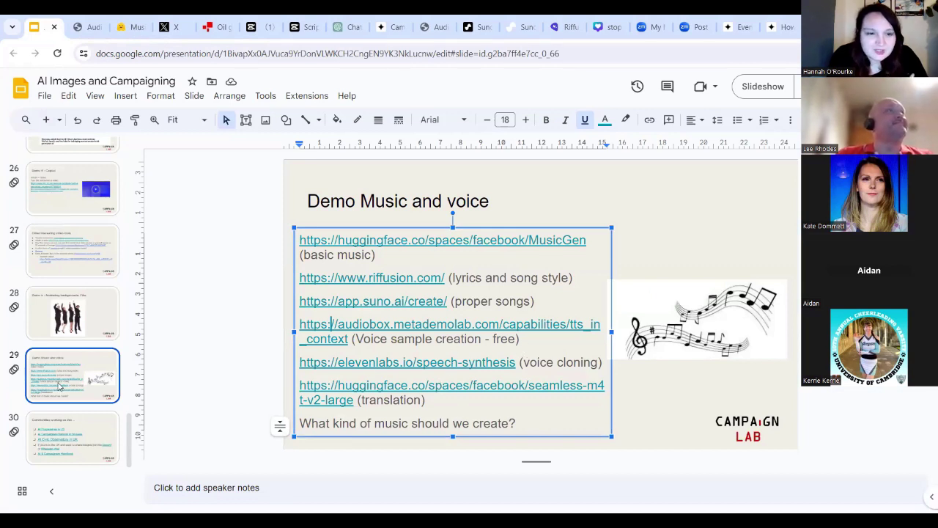
pyautogui.click(100, 428)
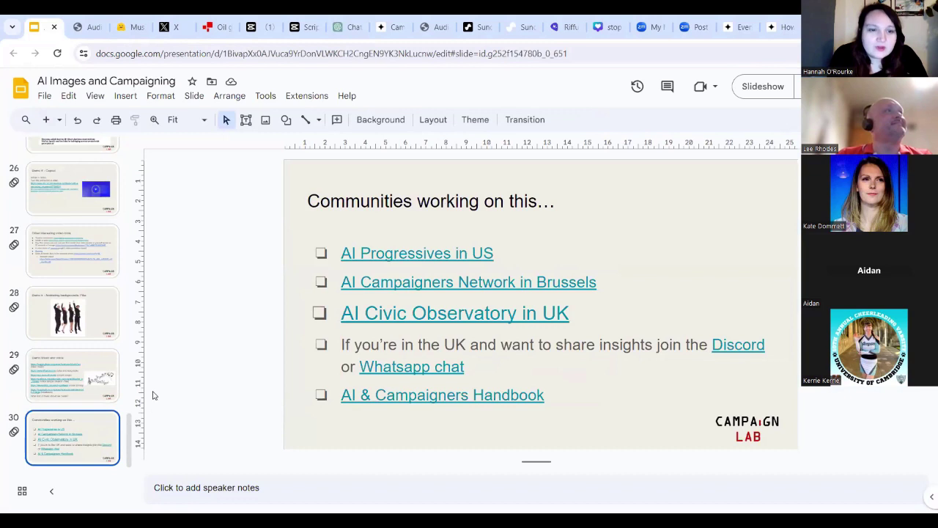